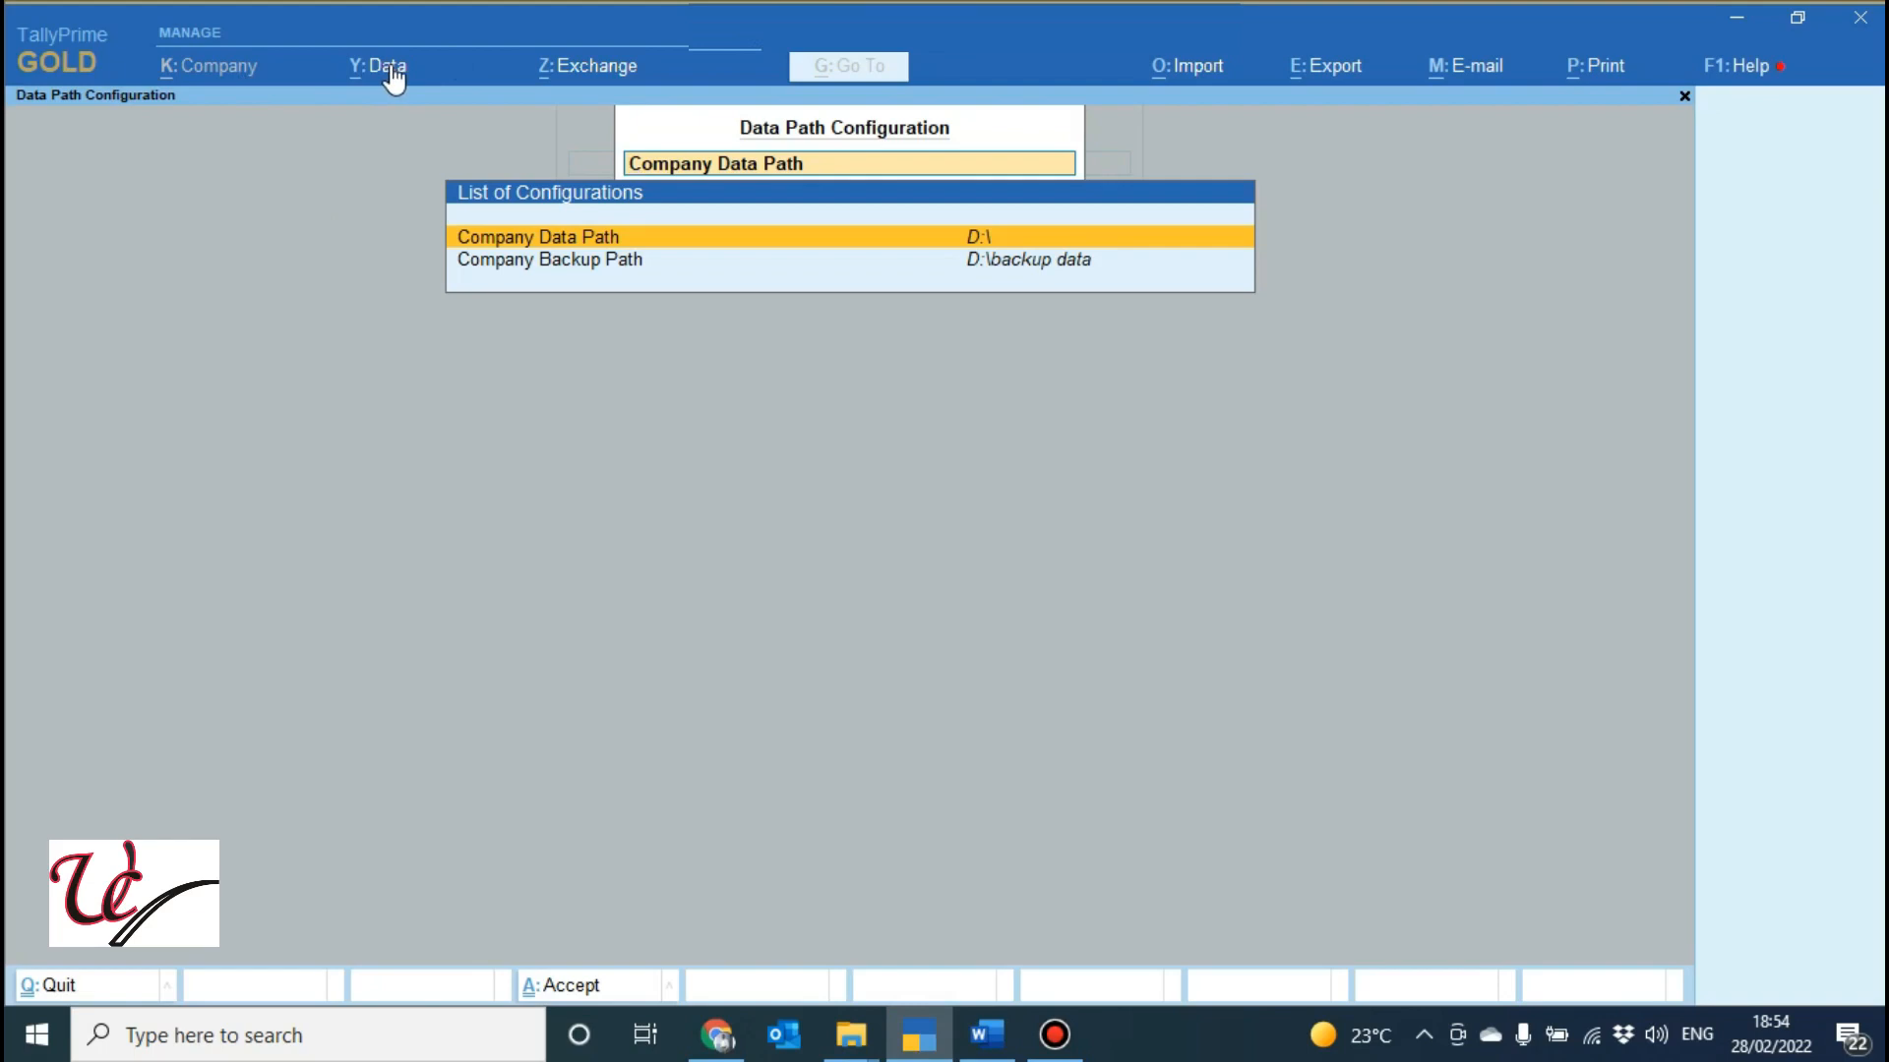
Change the Company Data Path to the manually specified folder D:\YOUTUBE.
left_click(393, 69)
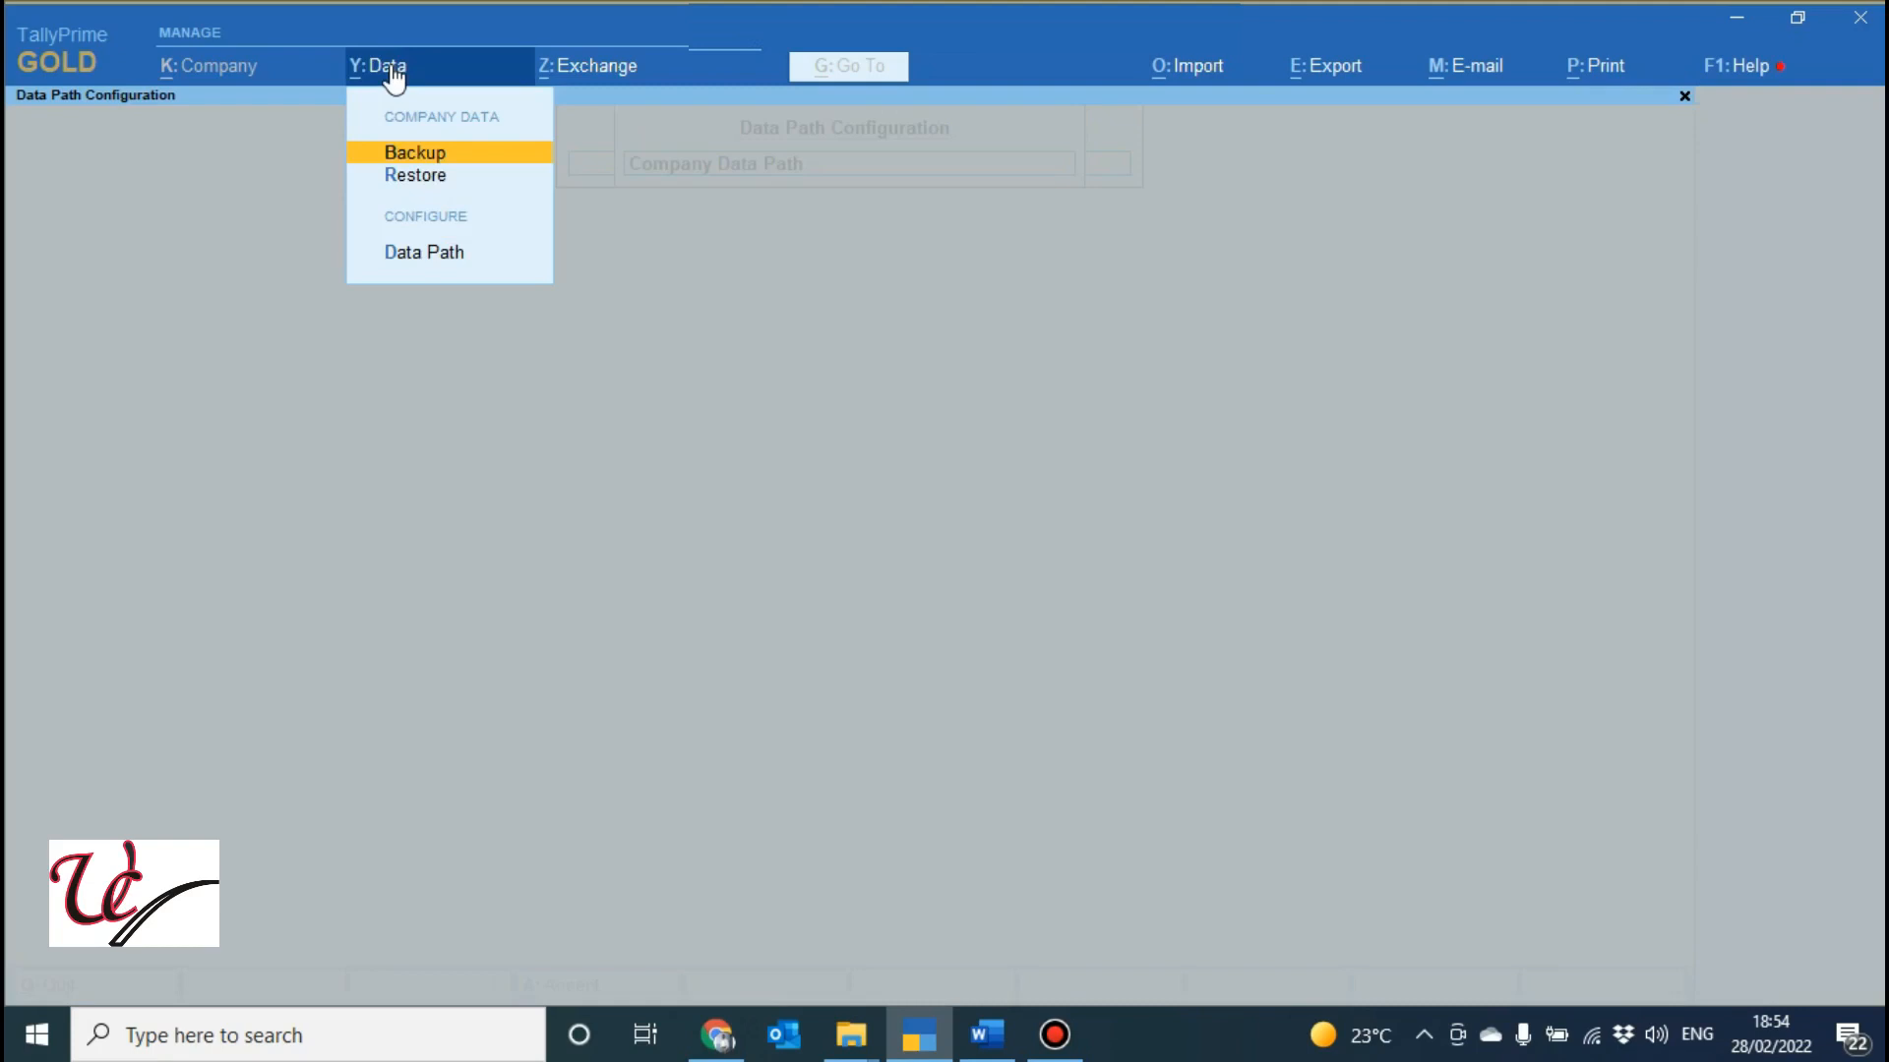
key("Down")
key("Down")
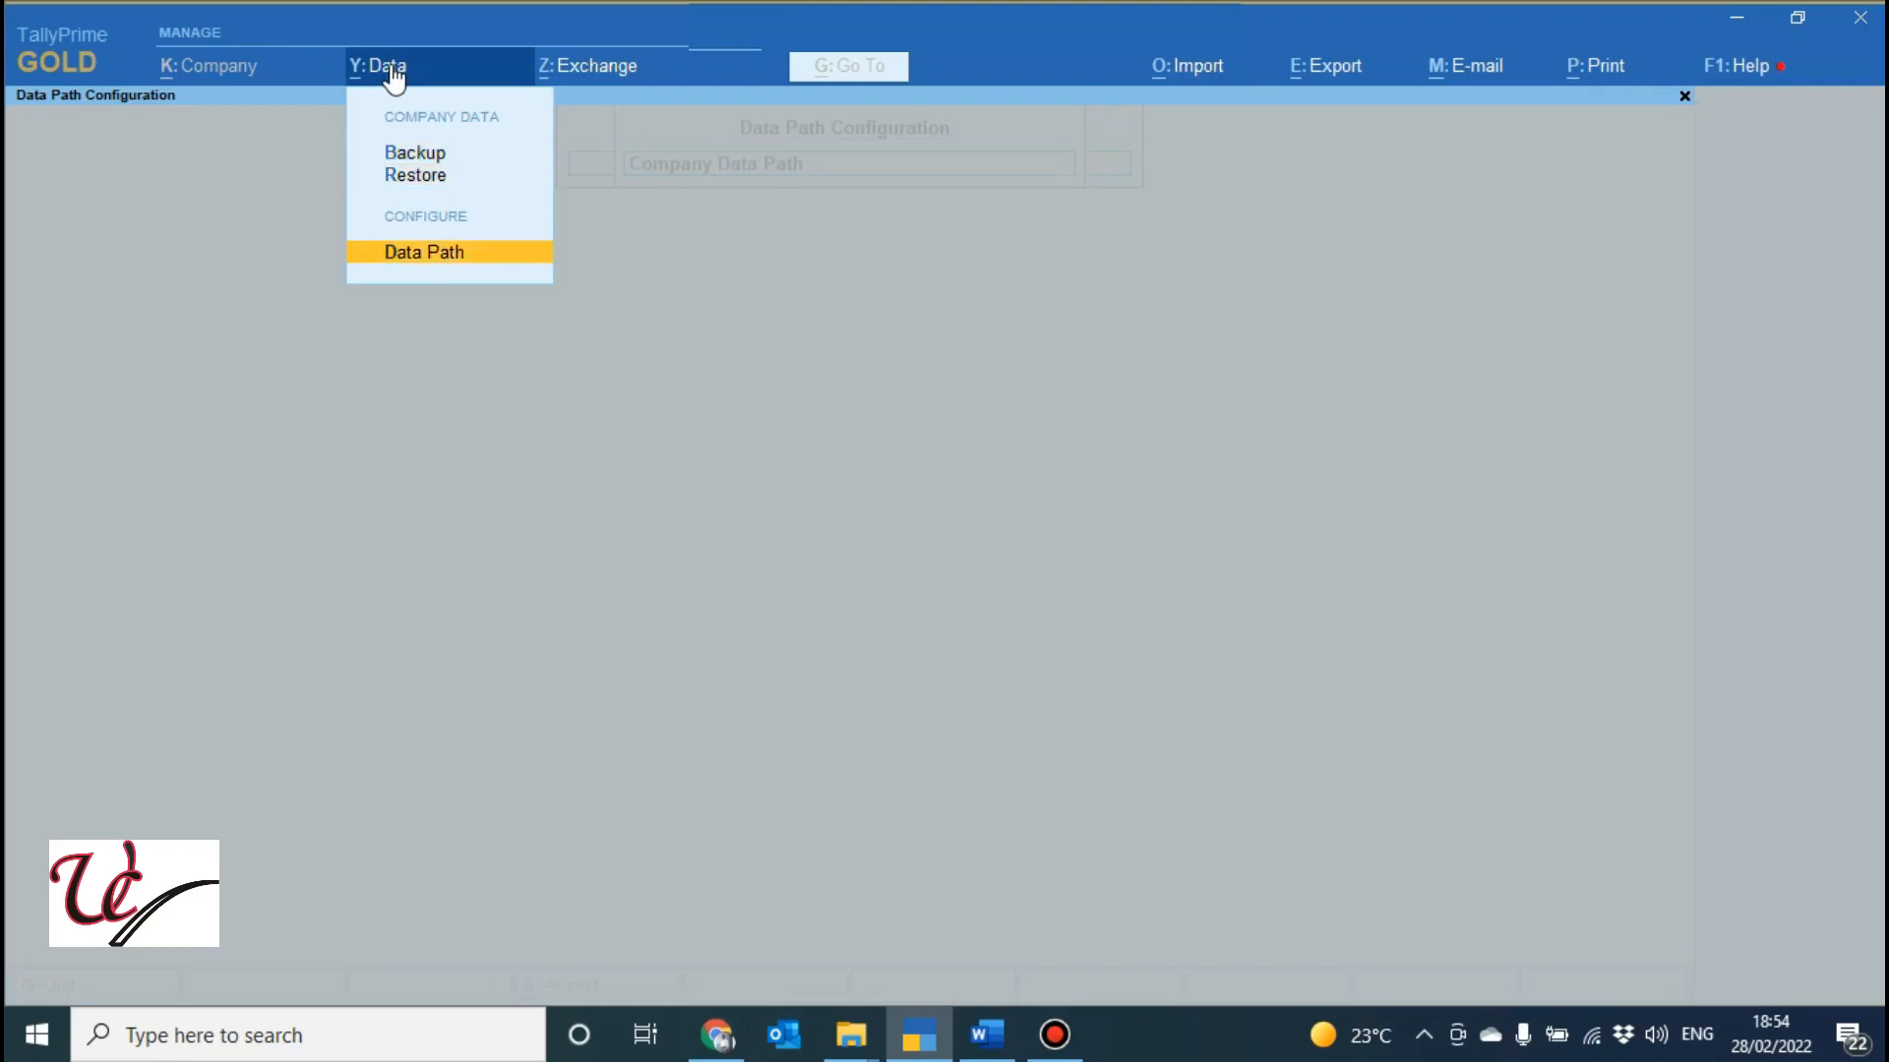
key("Return")
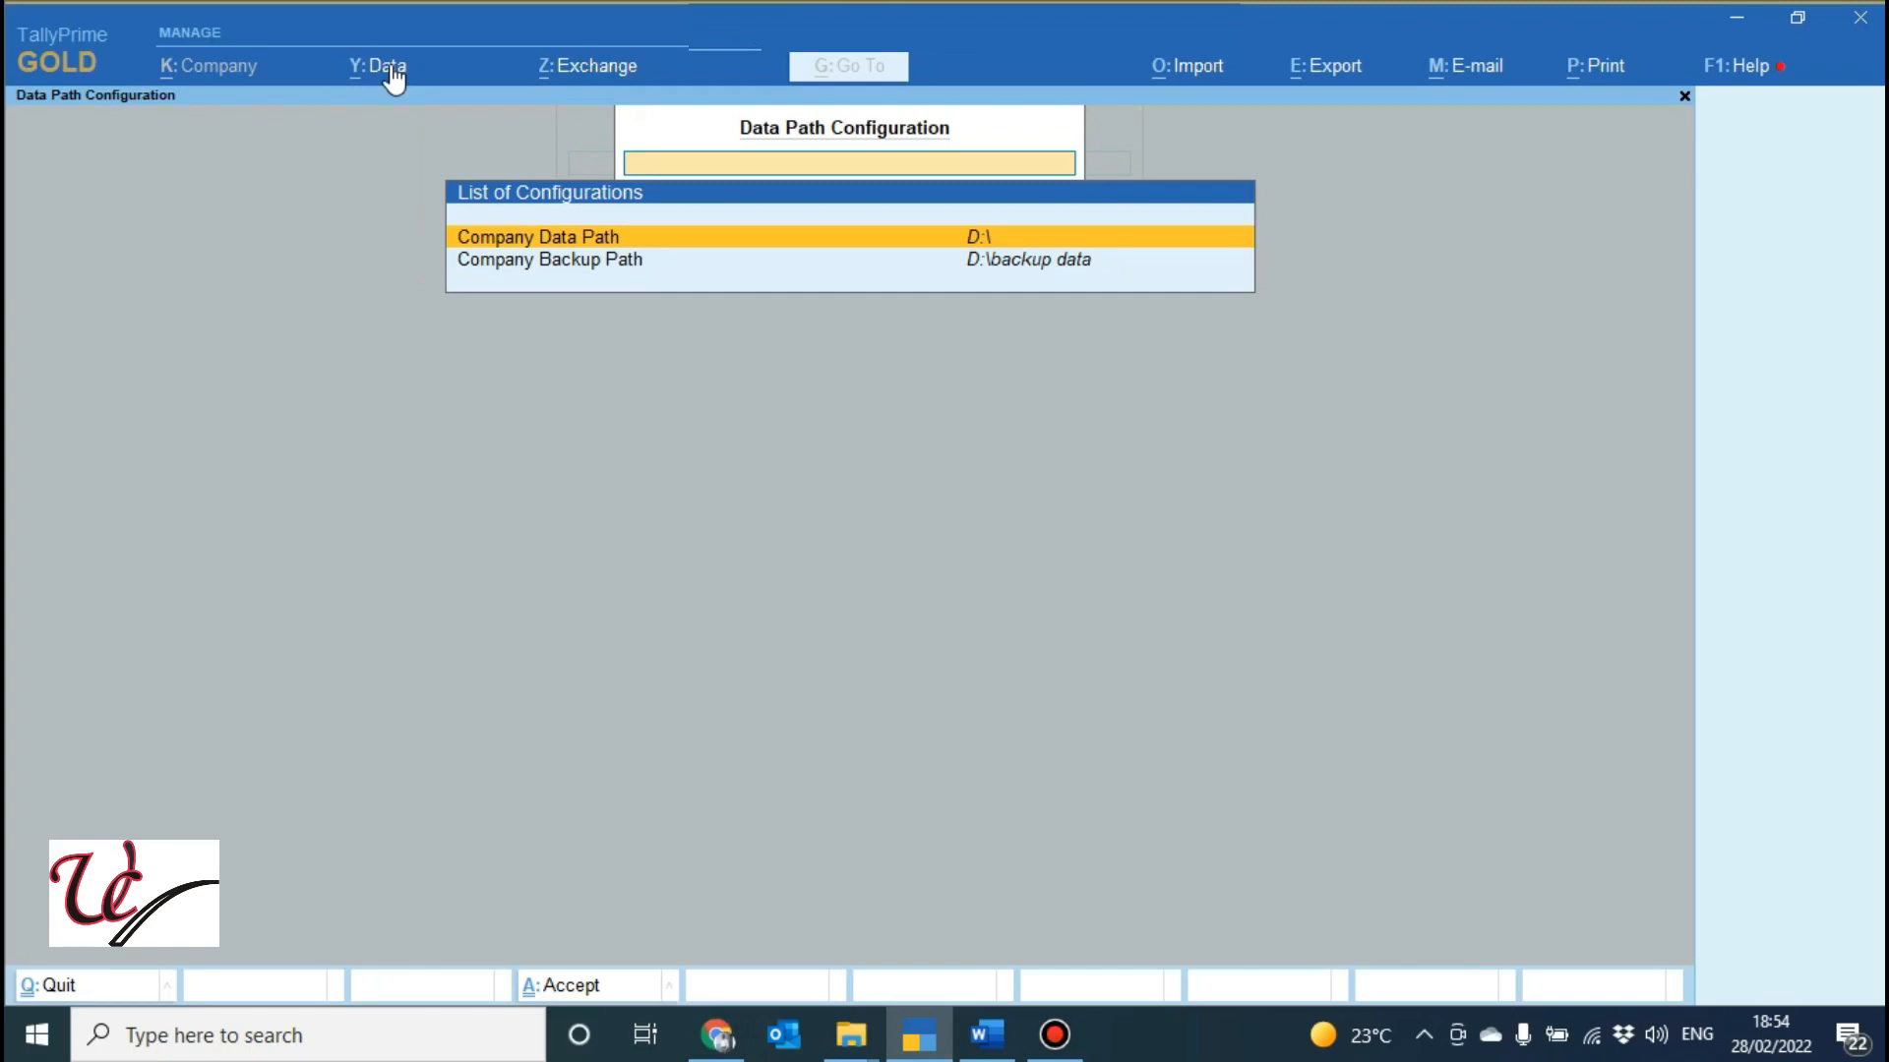
key("Return")
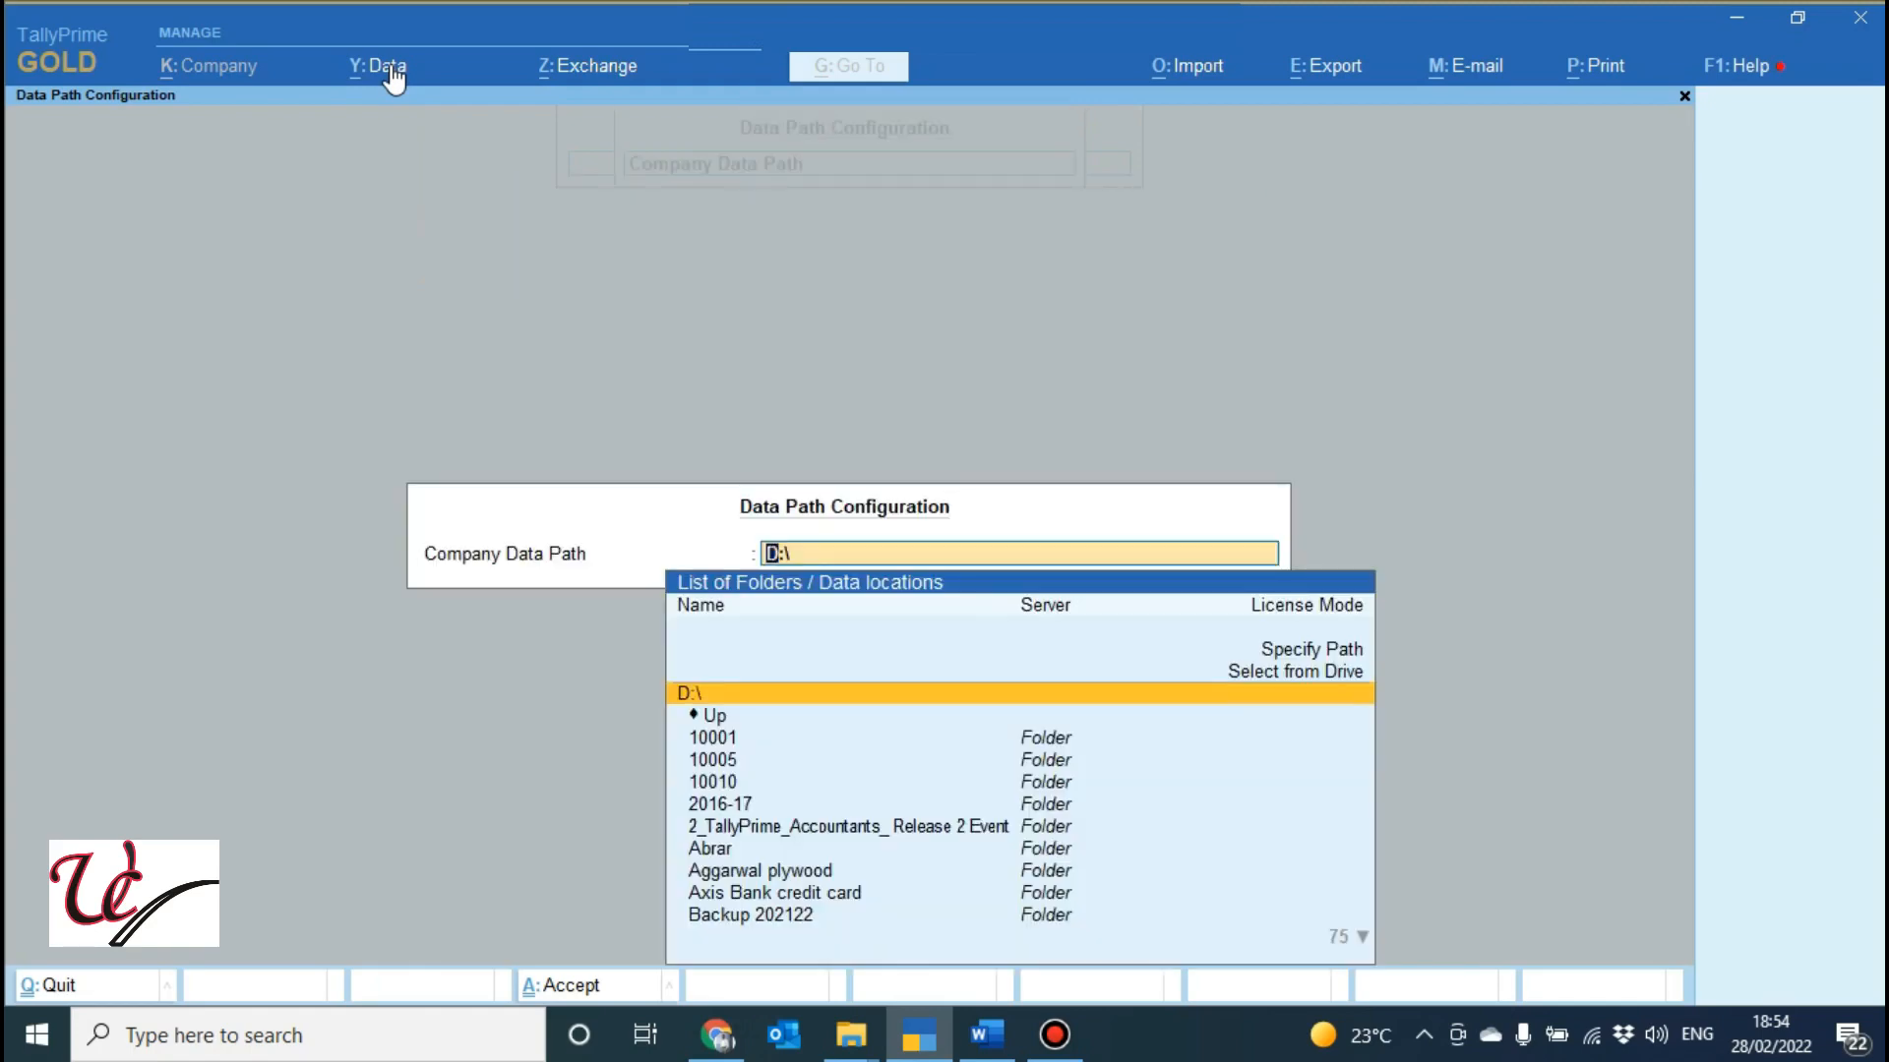
key("Up")
key("Return")
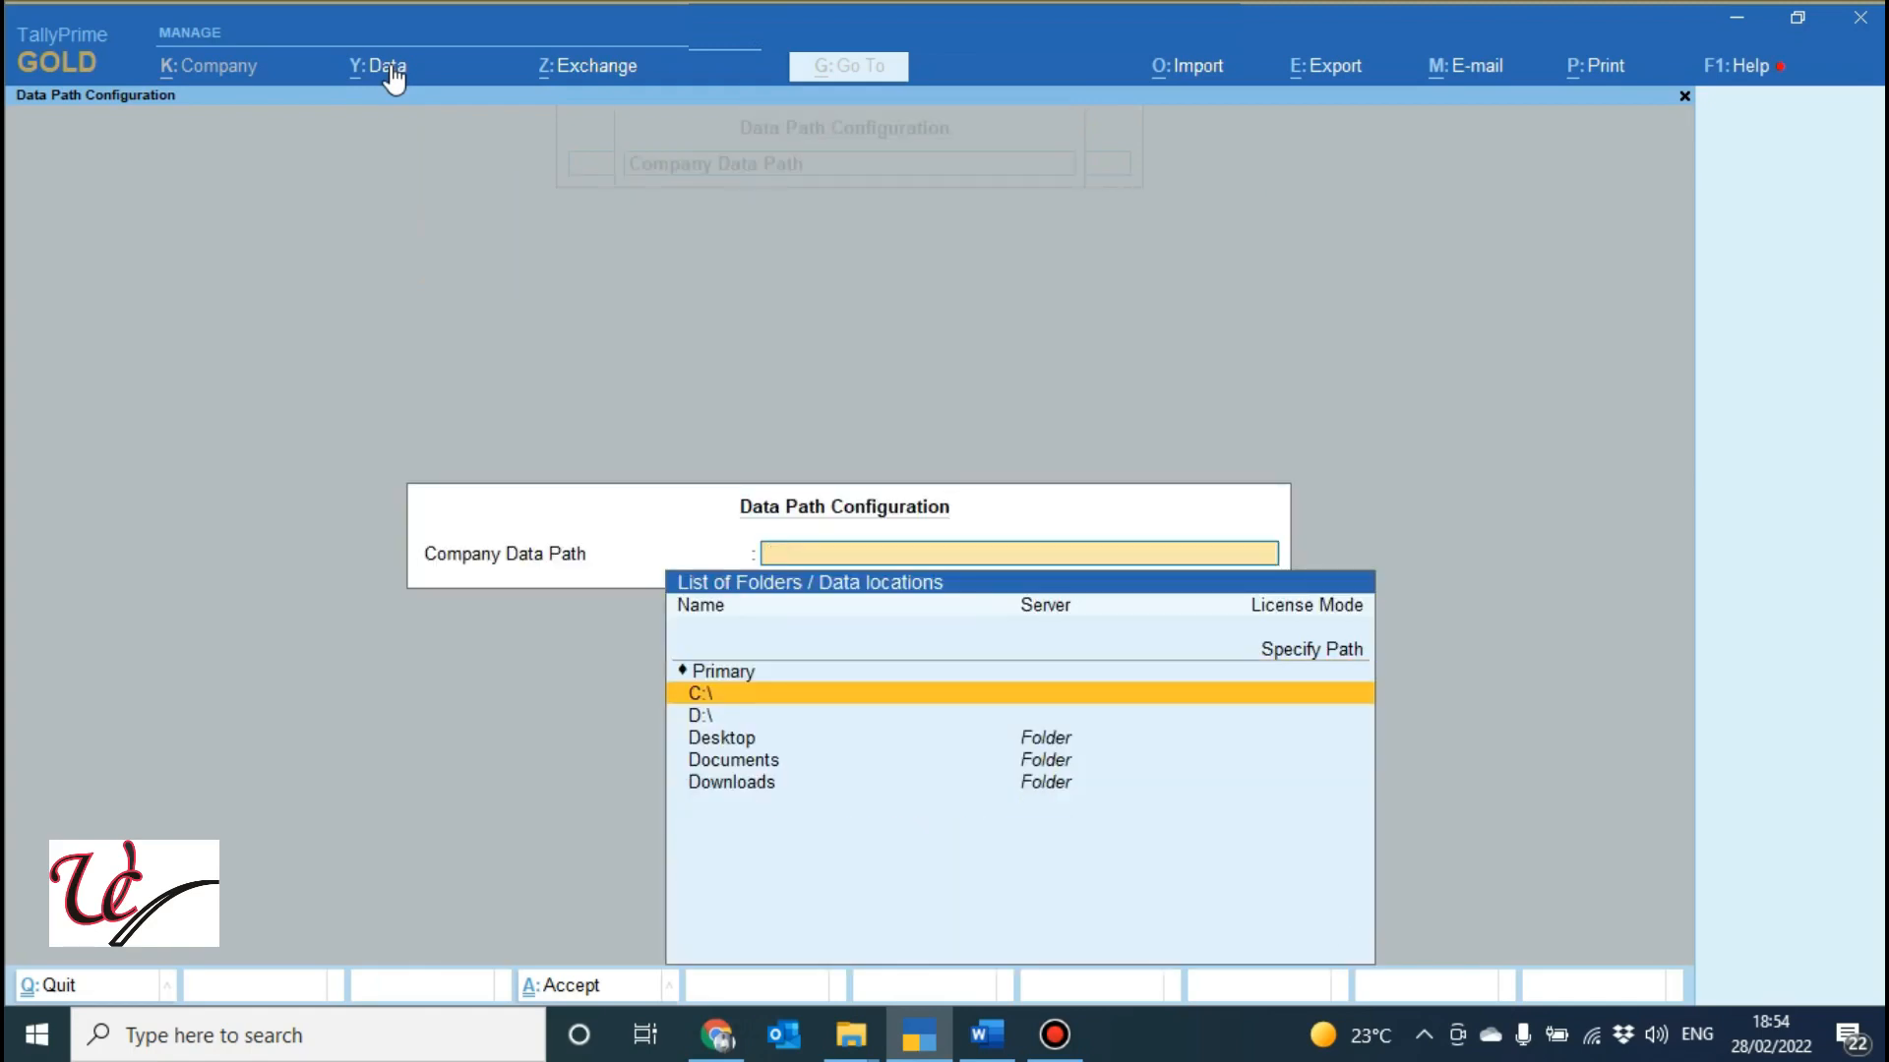
key("Up")
key("Up")
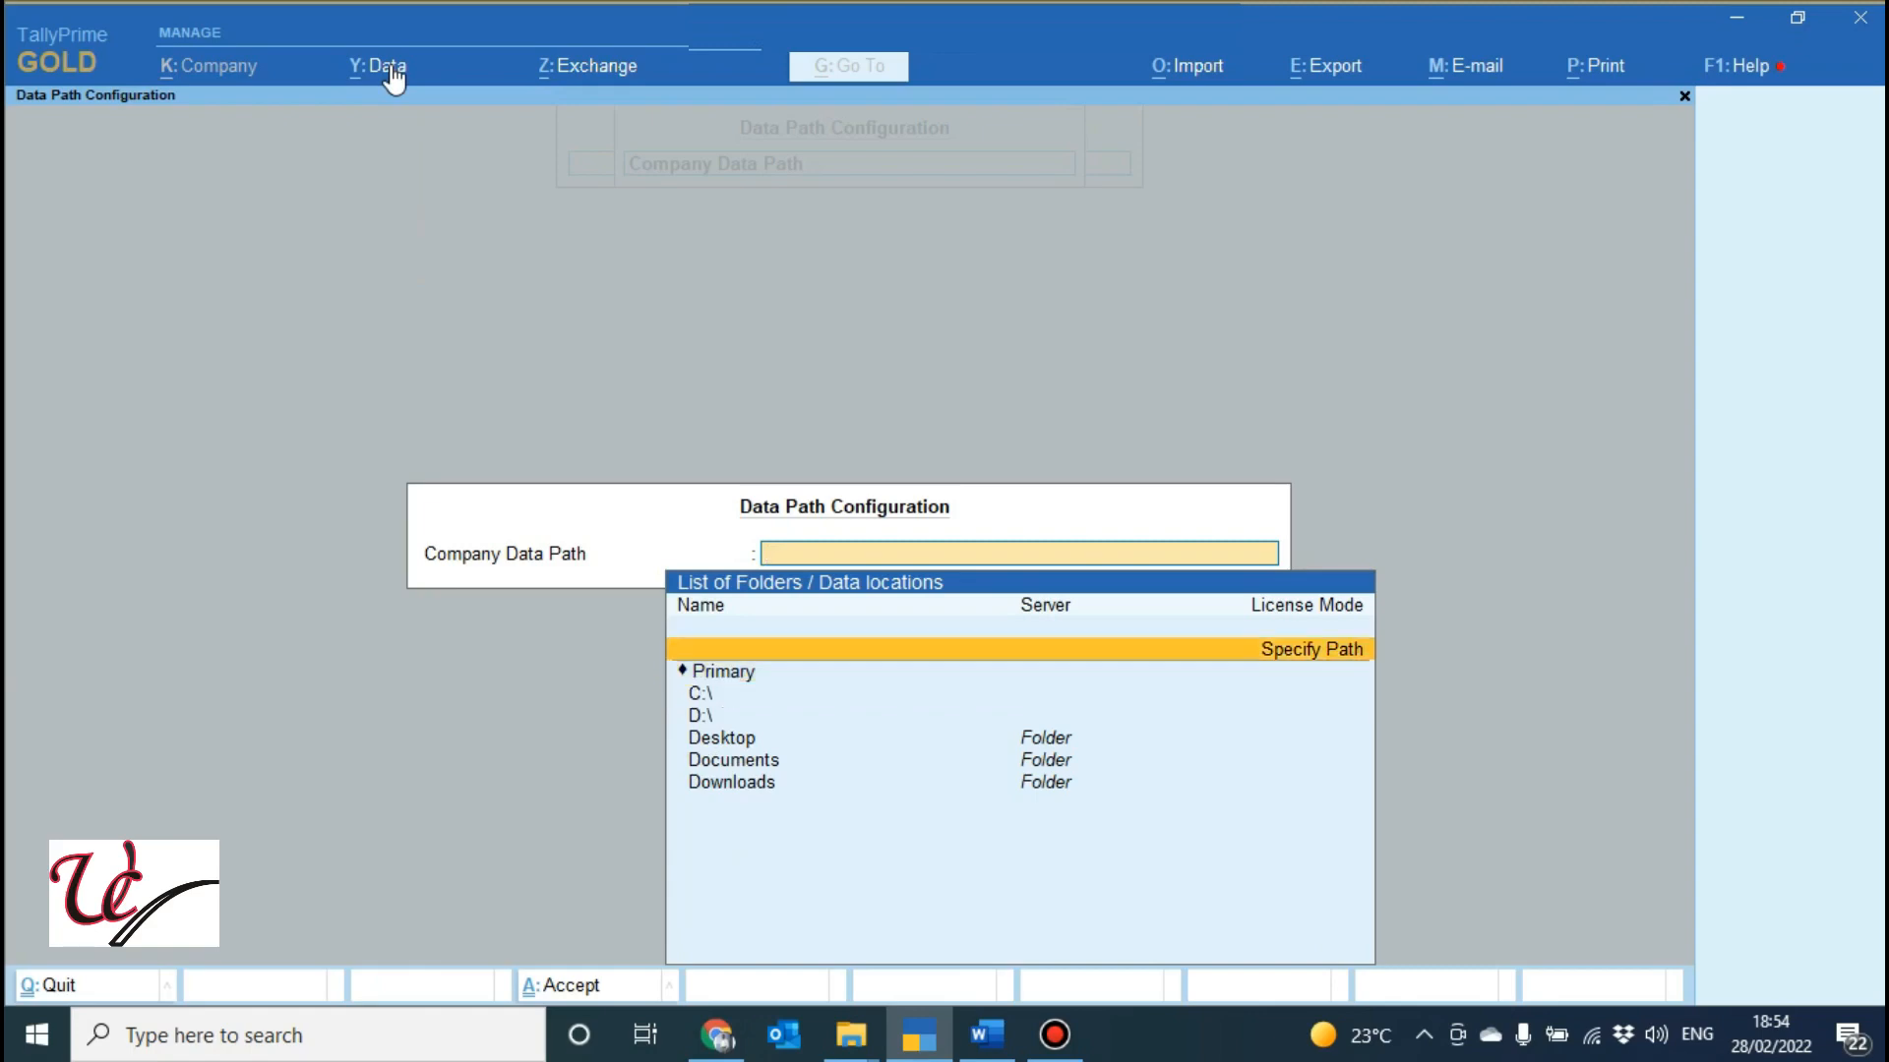
key("Return")
type("D:\\")
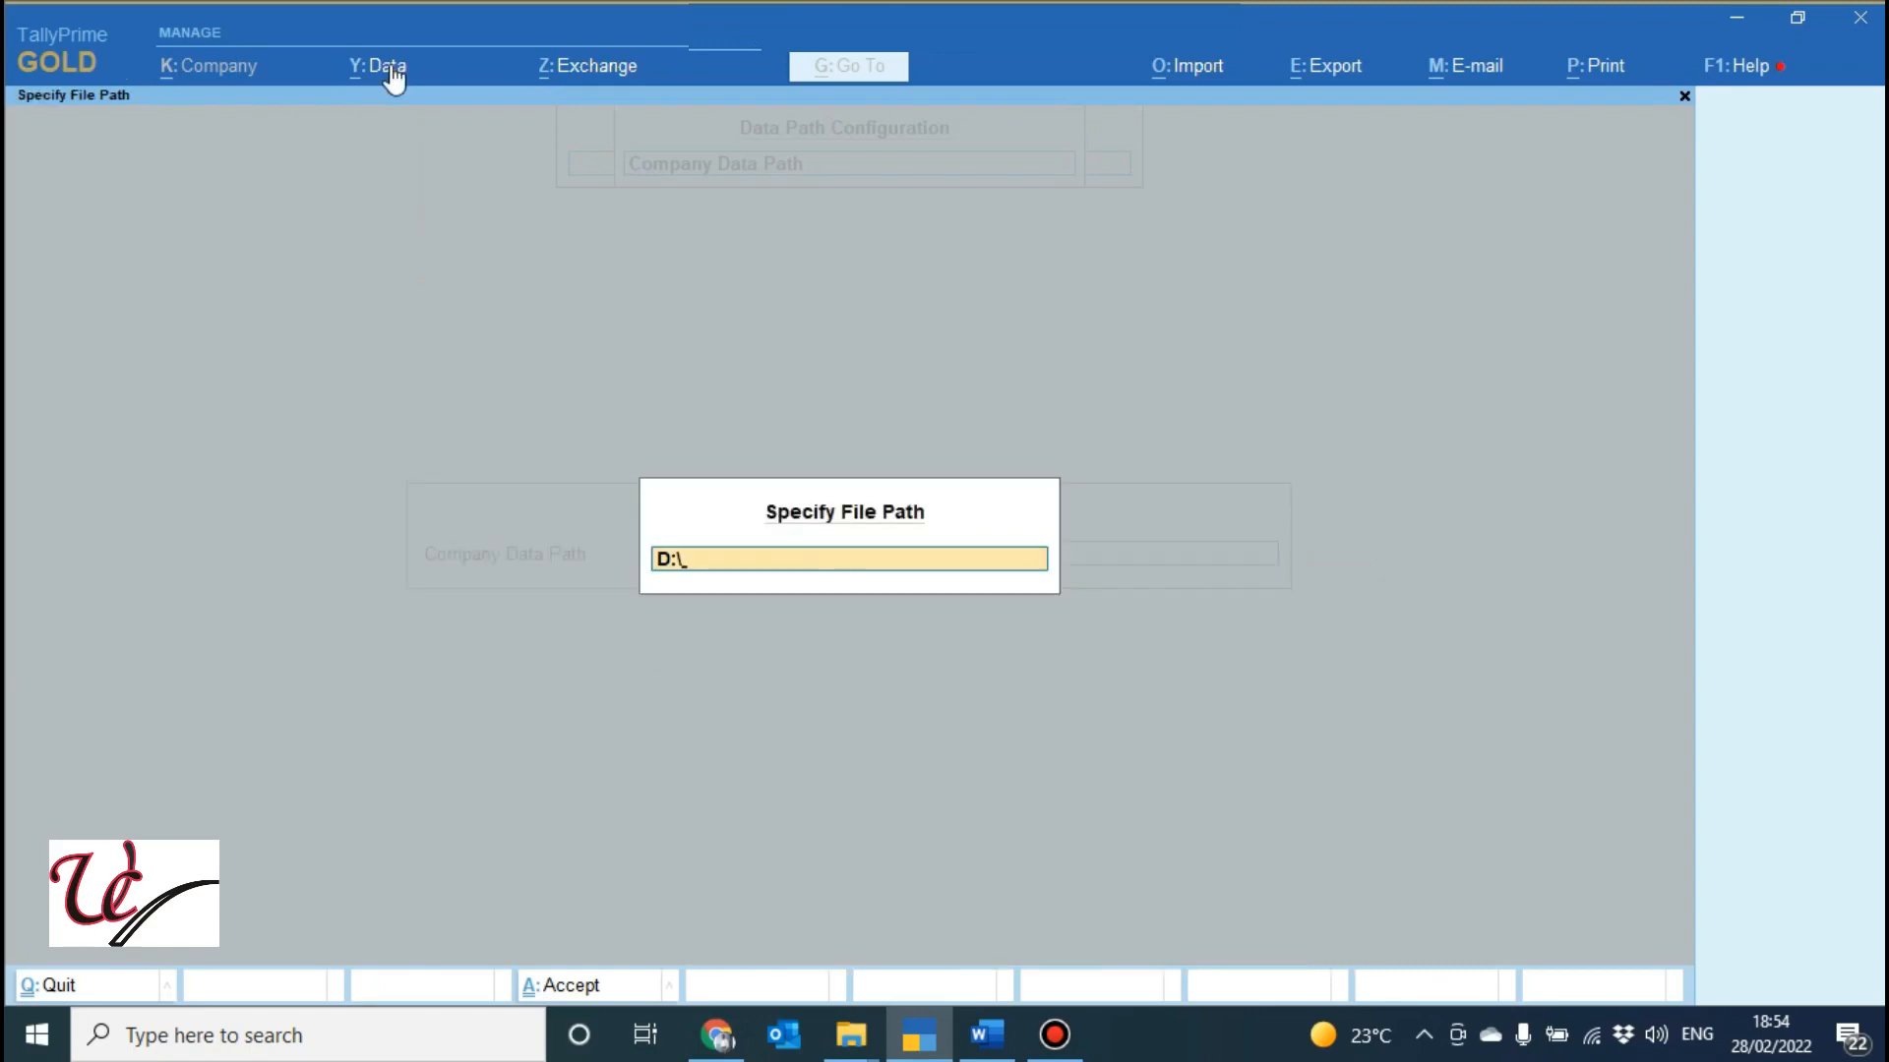
type("YOUTUBE")
key("Return")
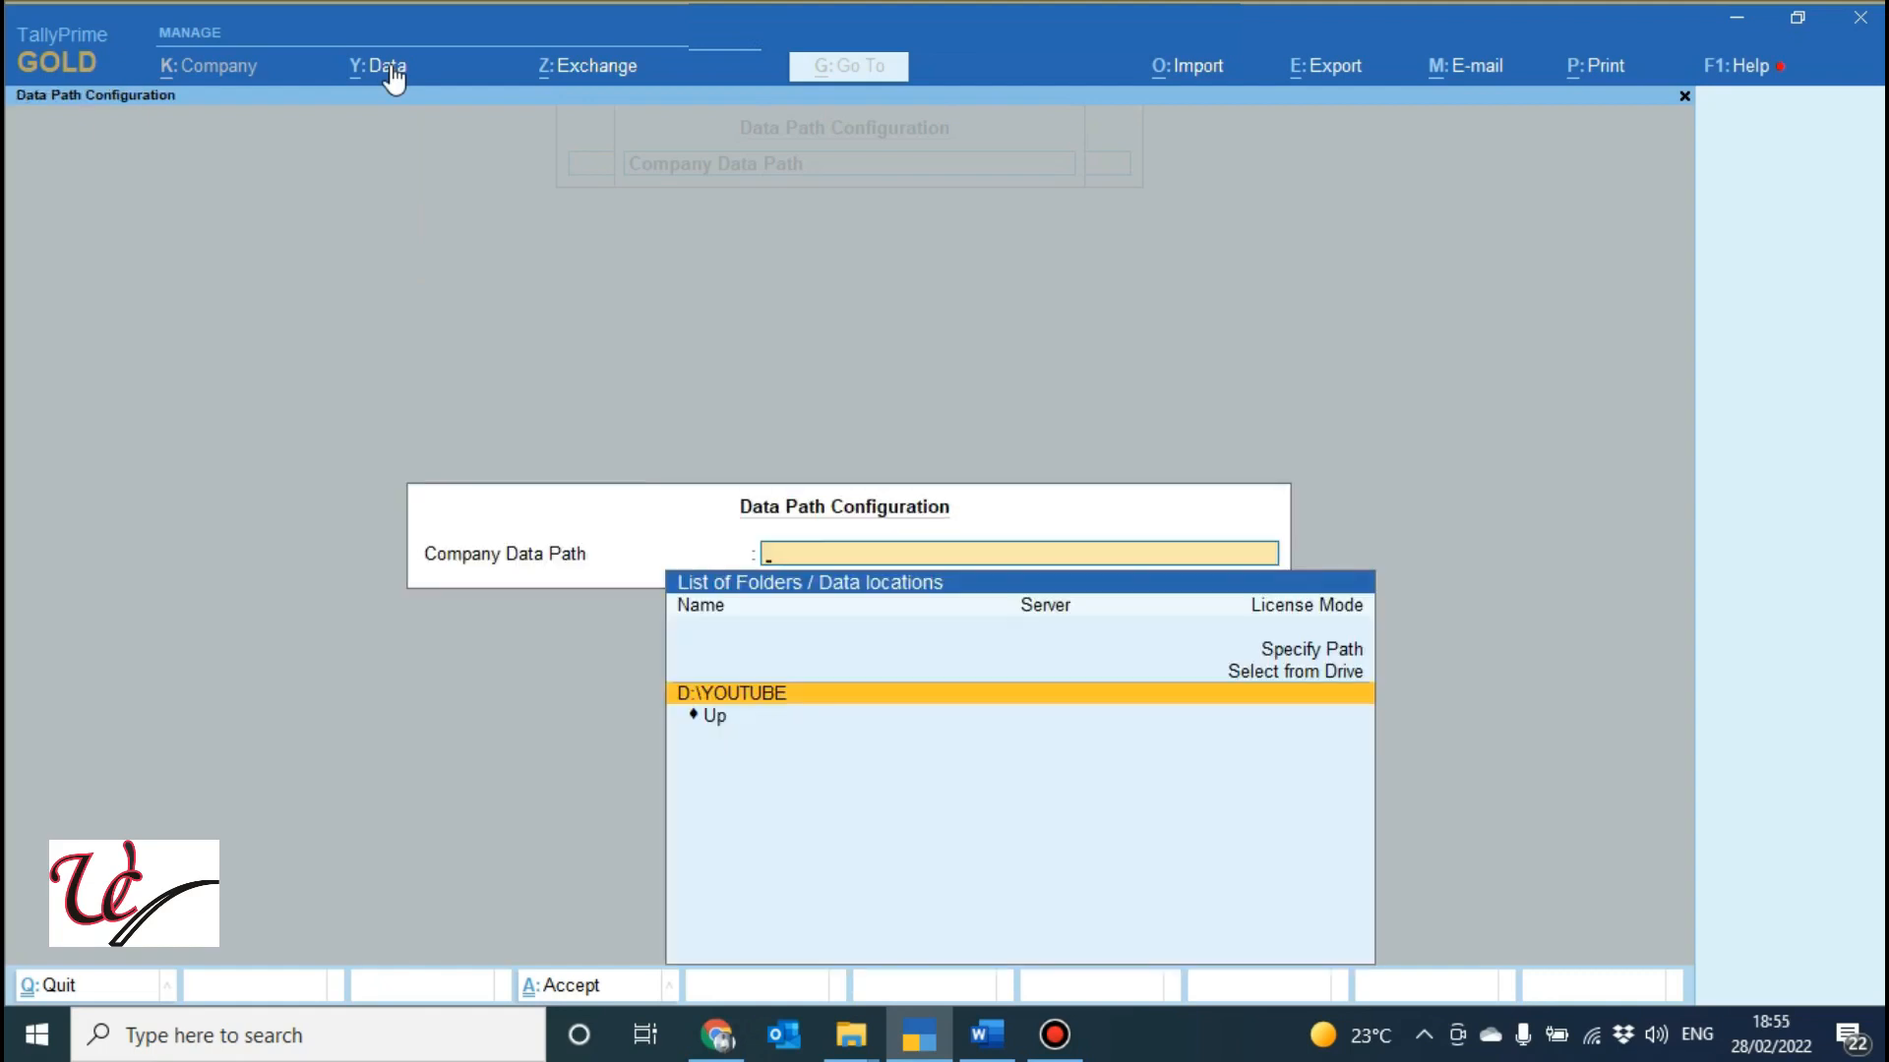
key("Return")
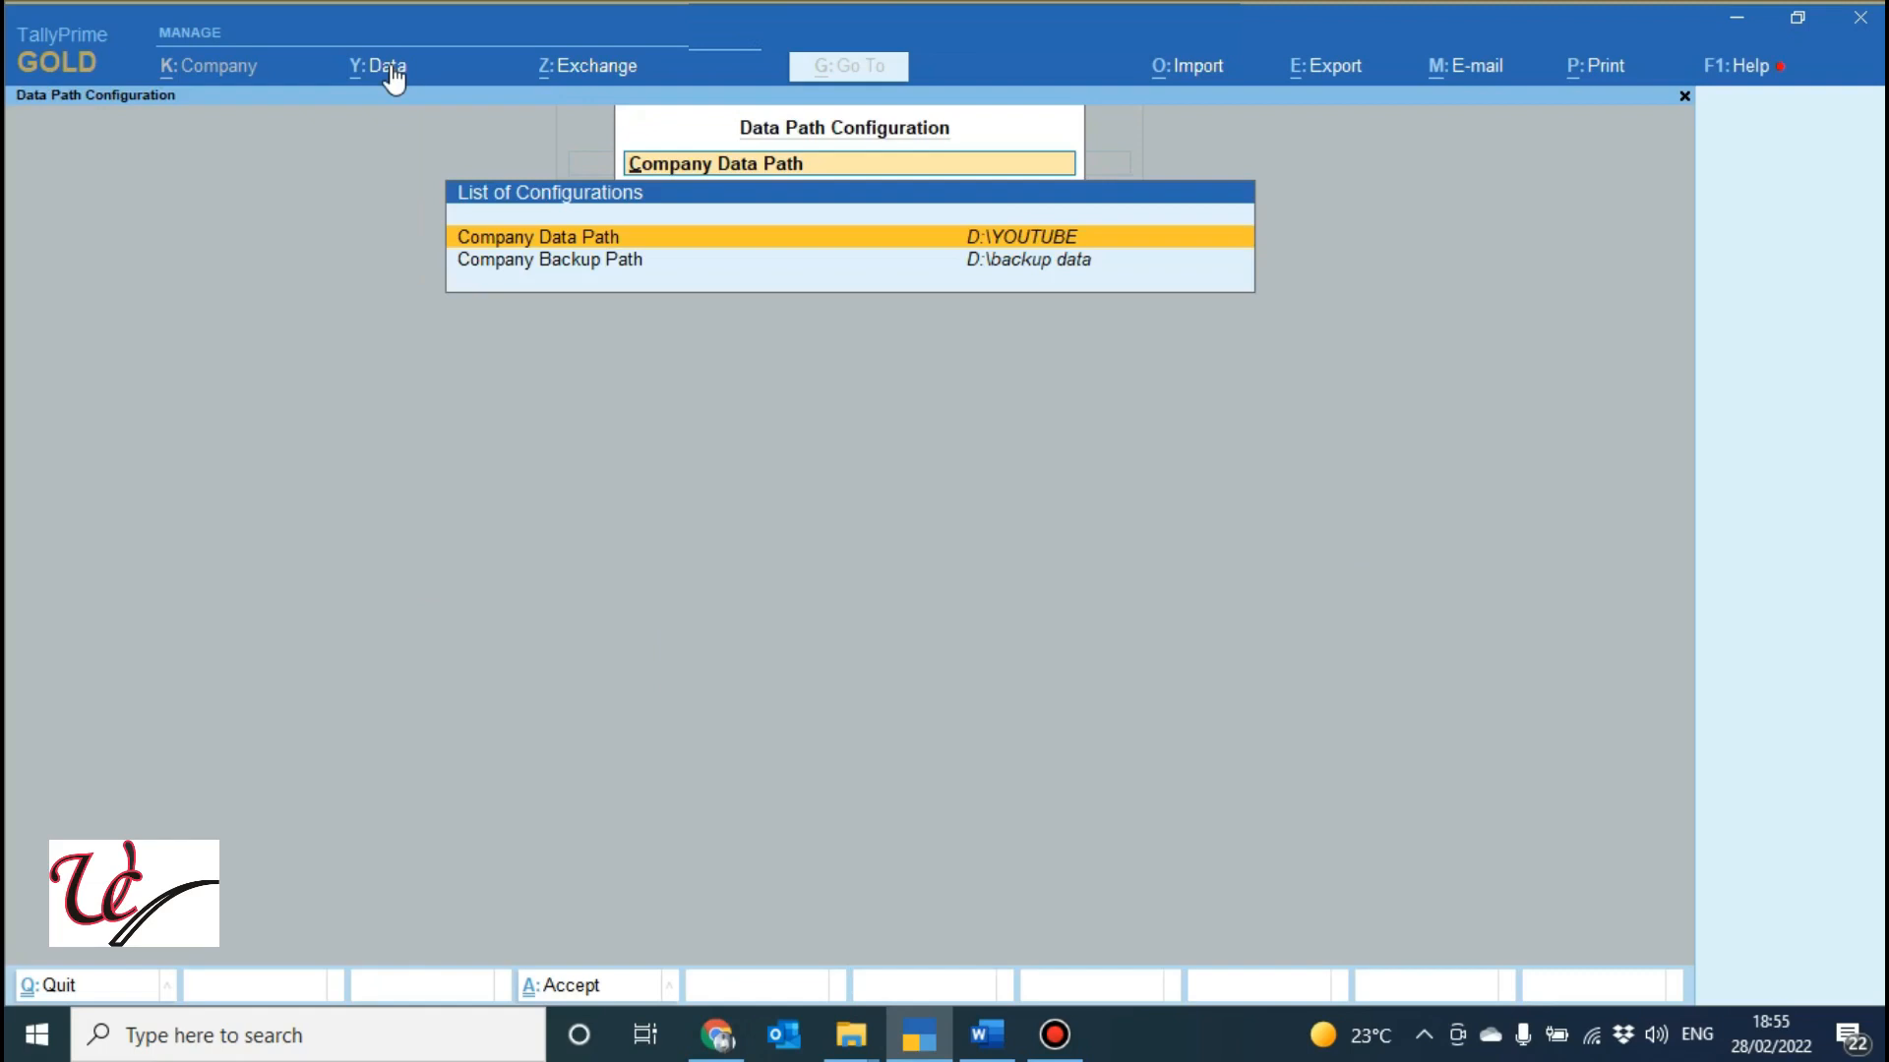
Keep the backup path D:\backup data and data path D:\YOUTUBE, then accept to reach Select Company.
key("Down")
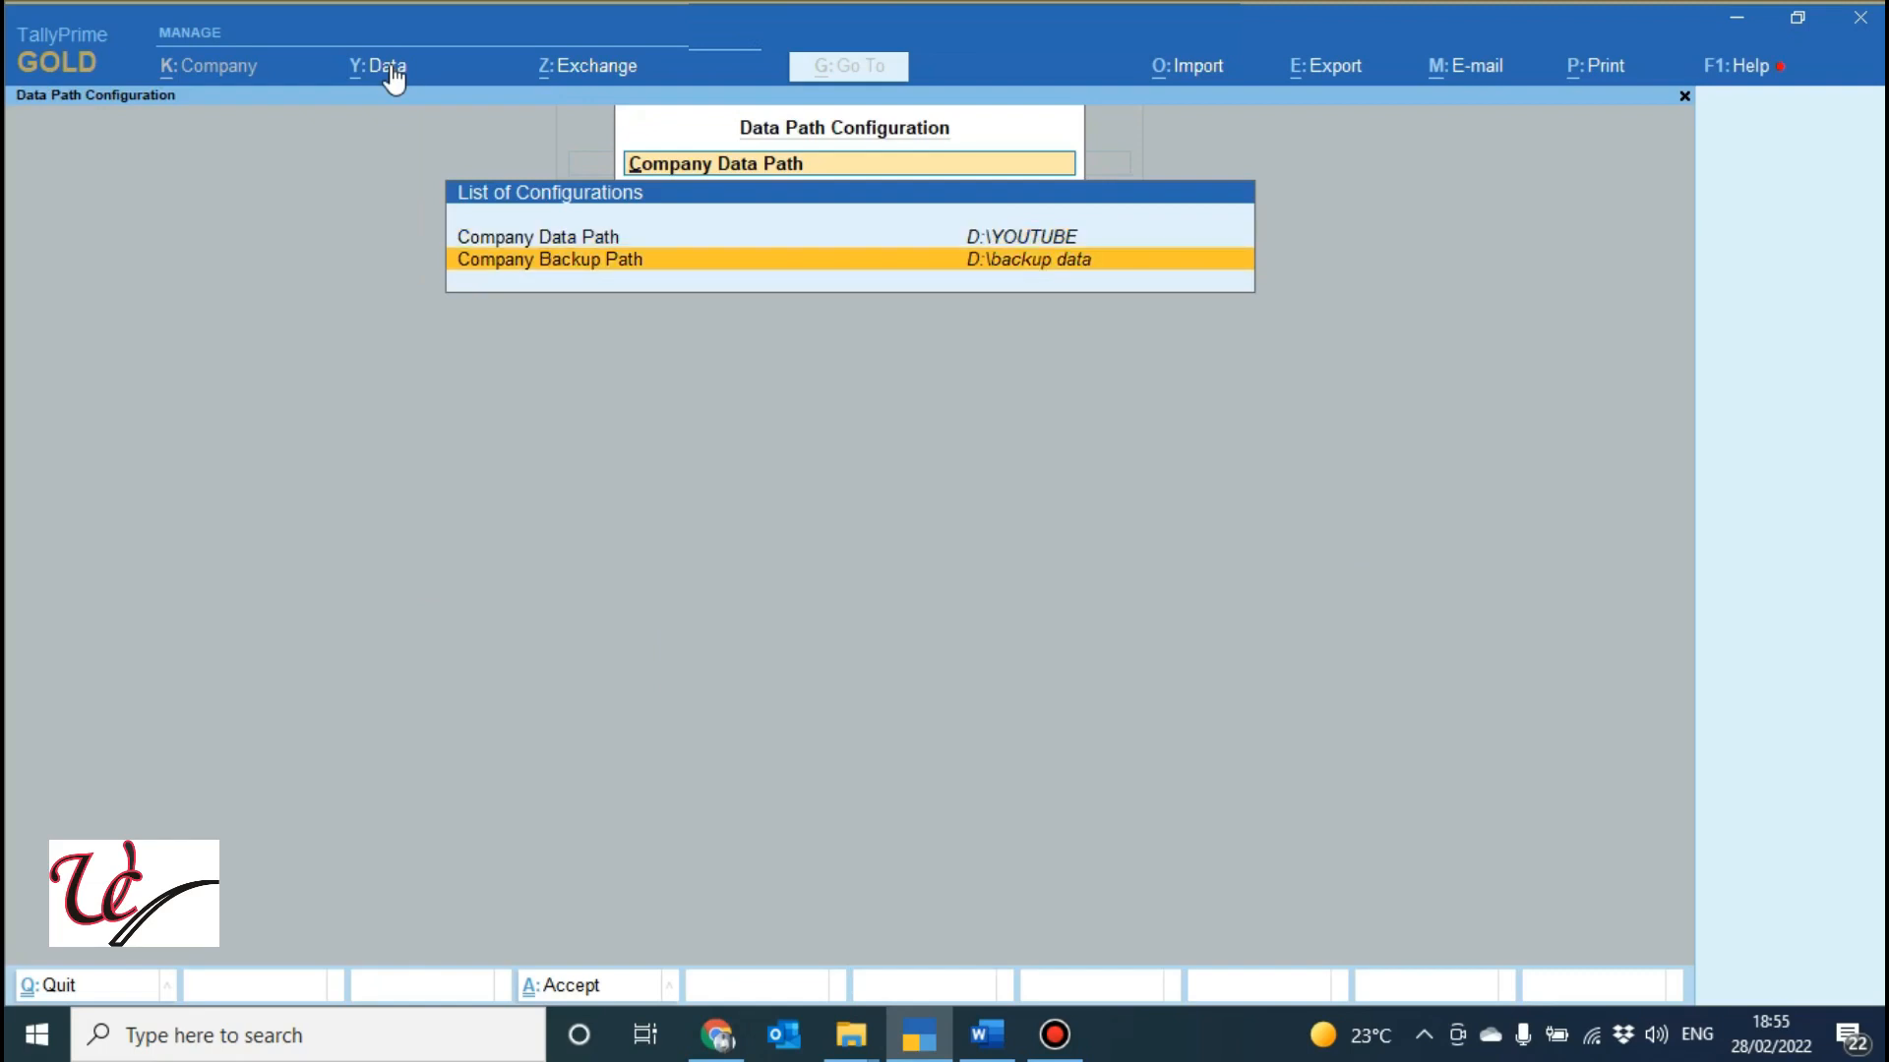
left_click(392, 67)
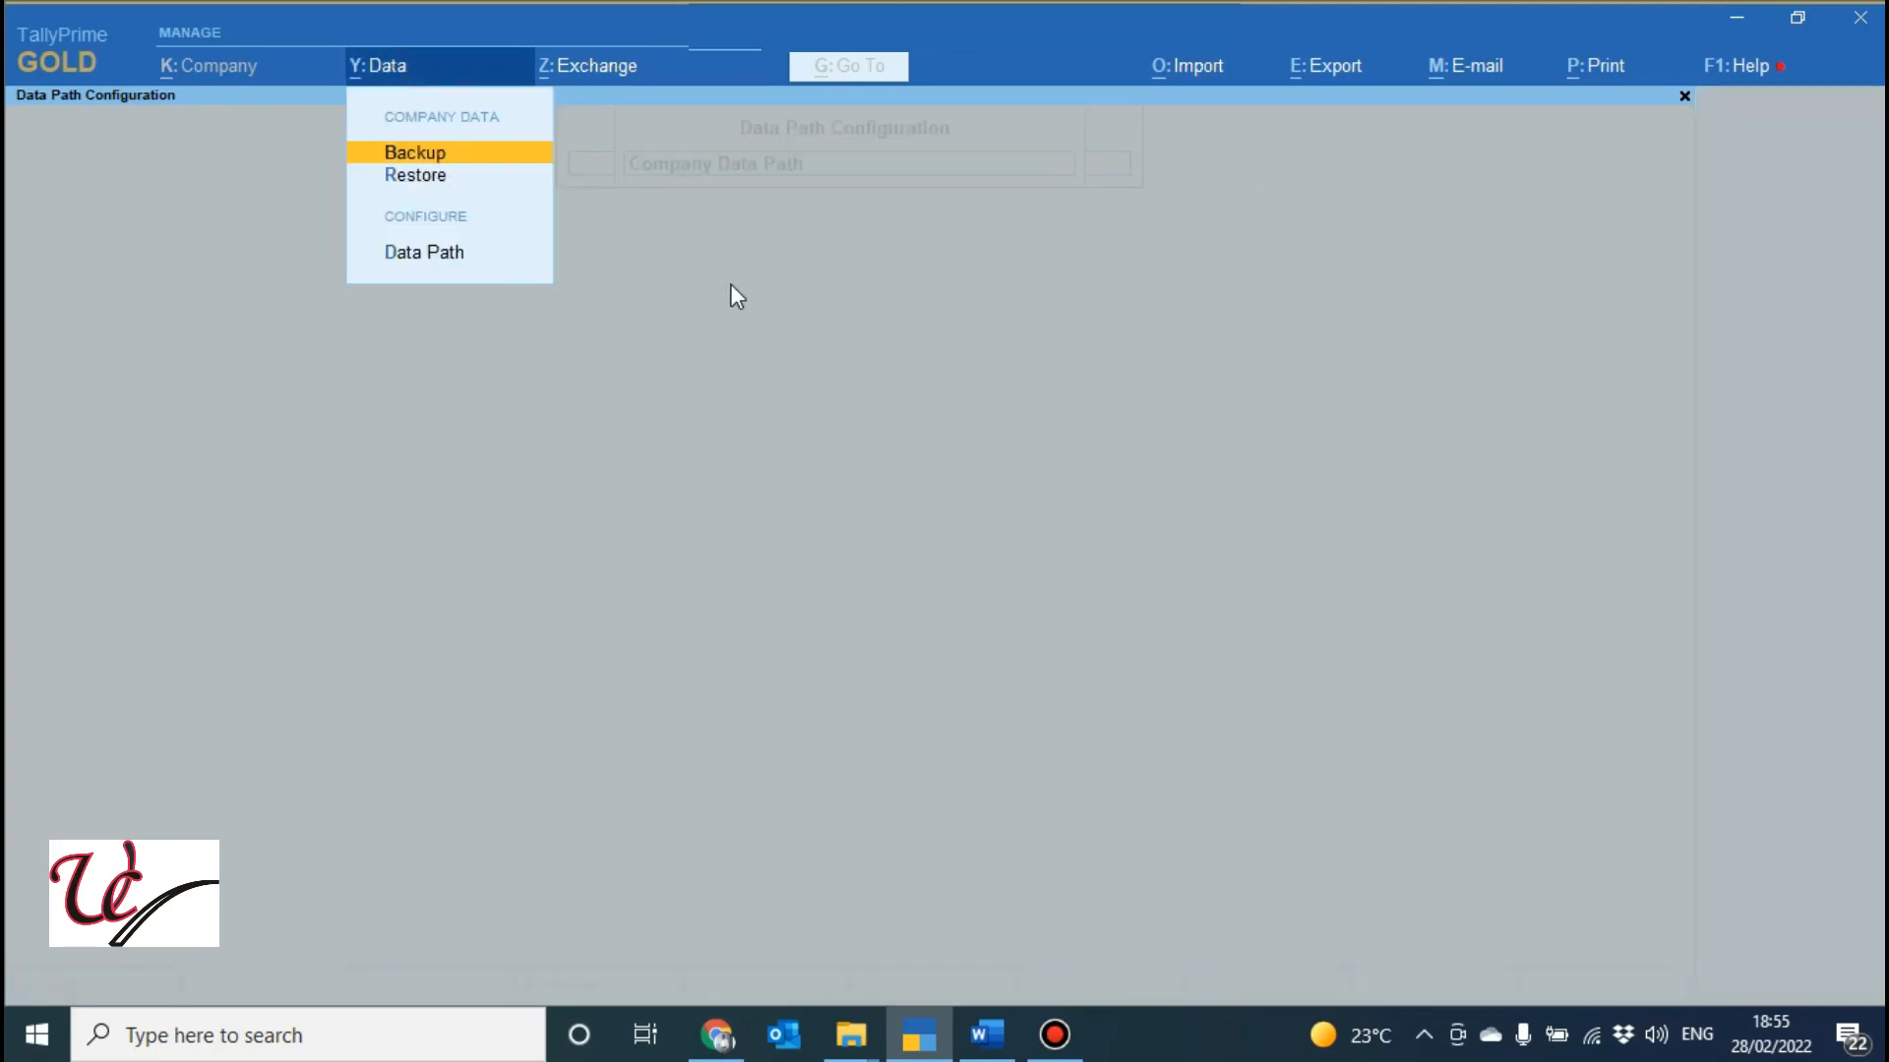
key("Escape")
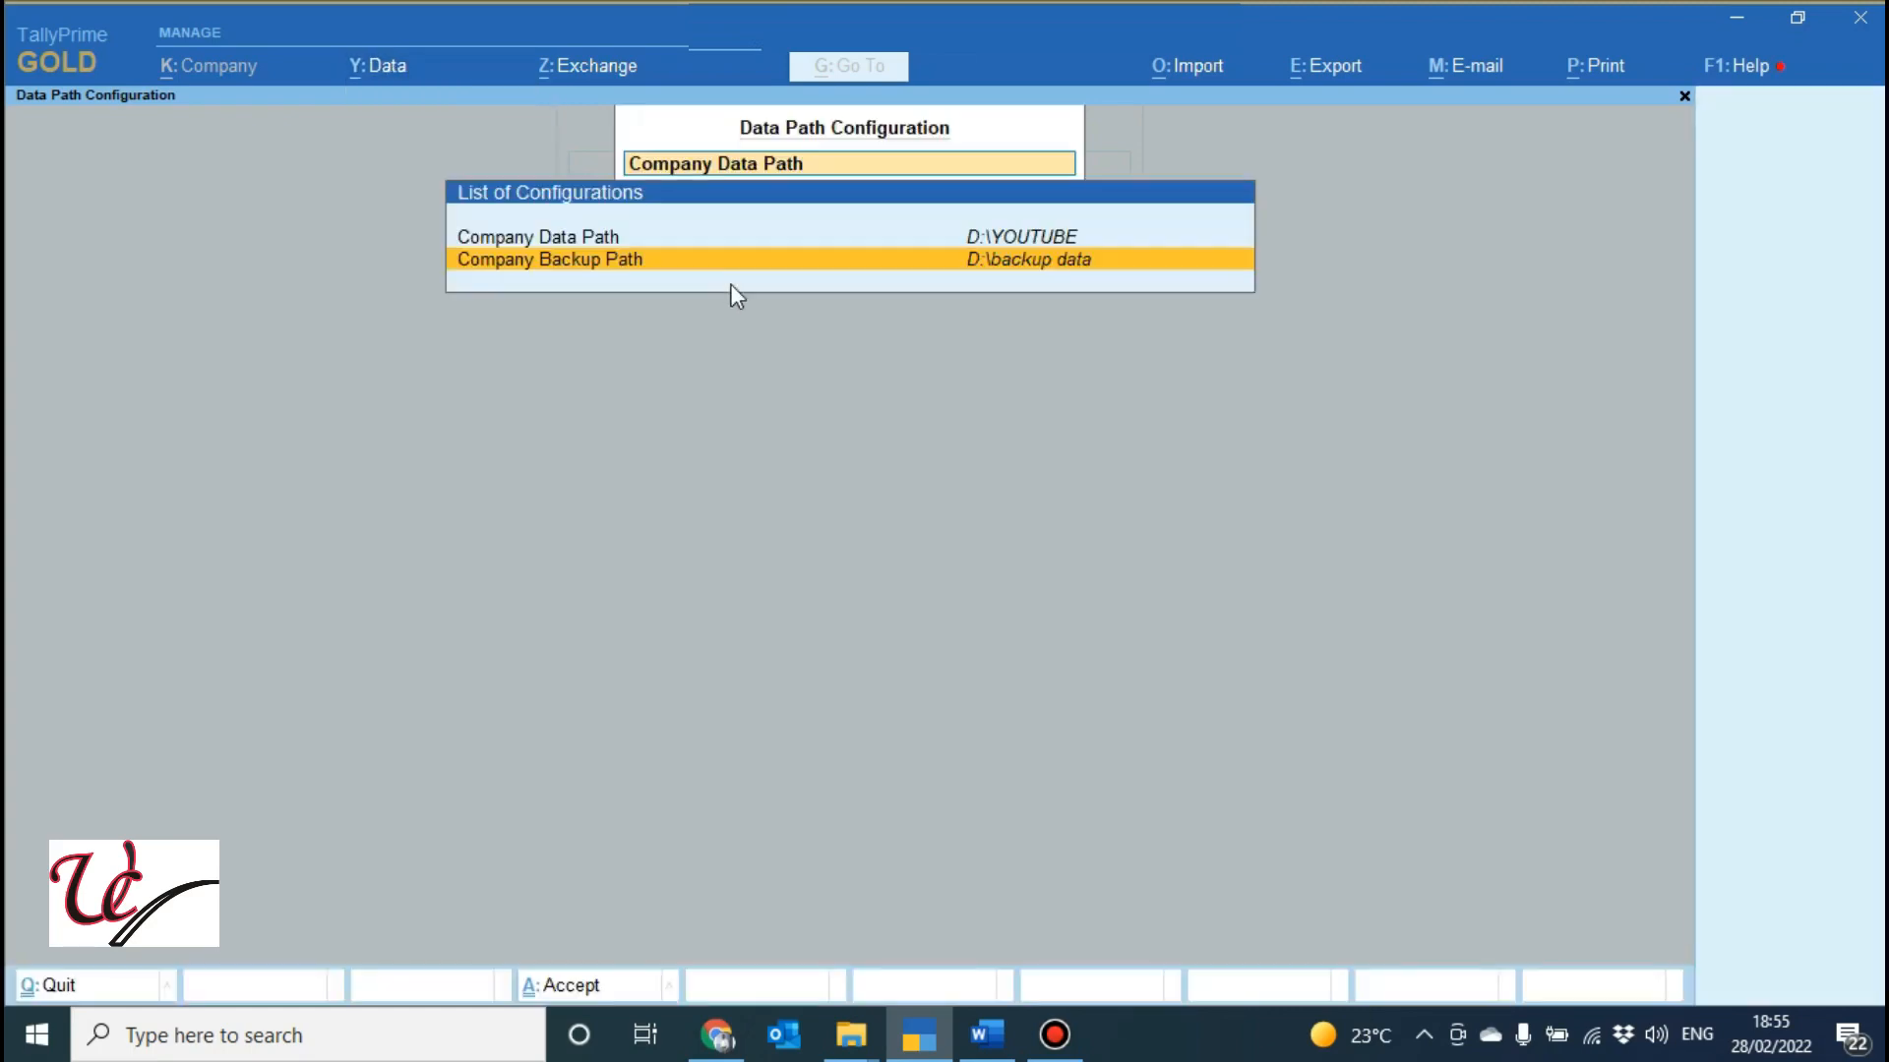
key("Return")
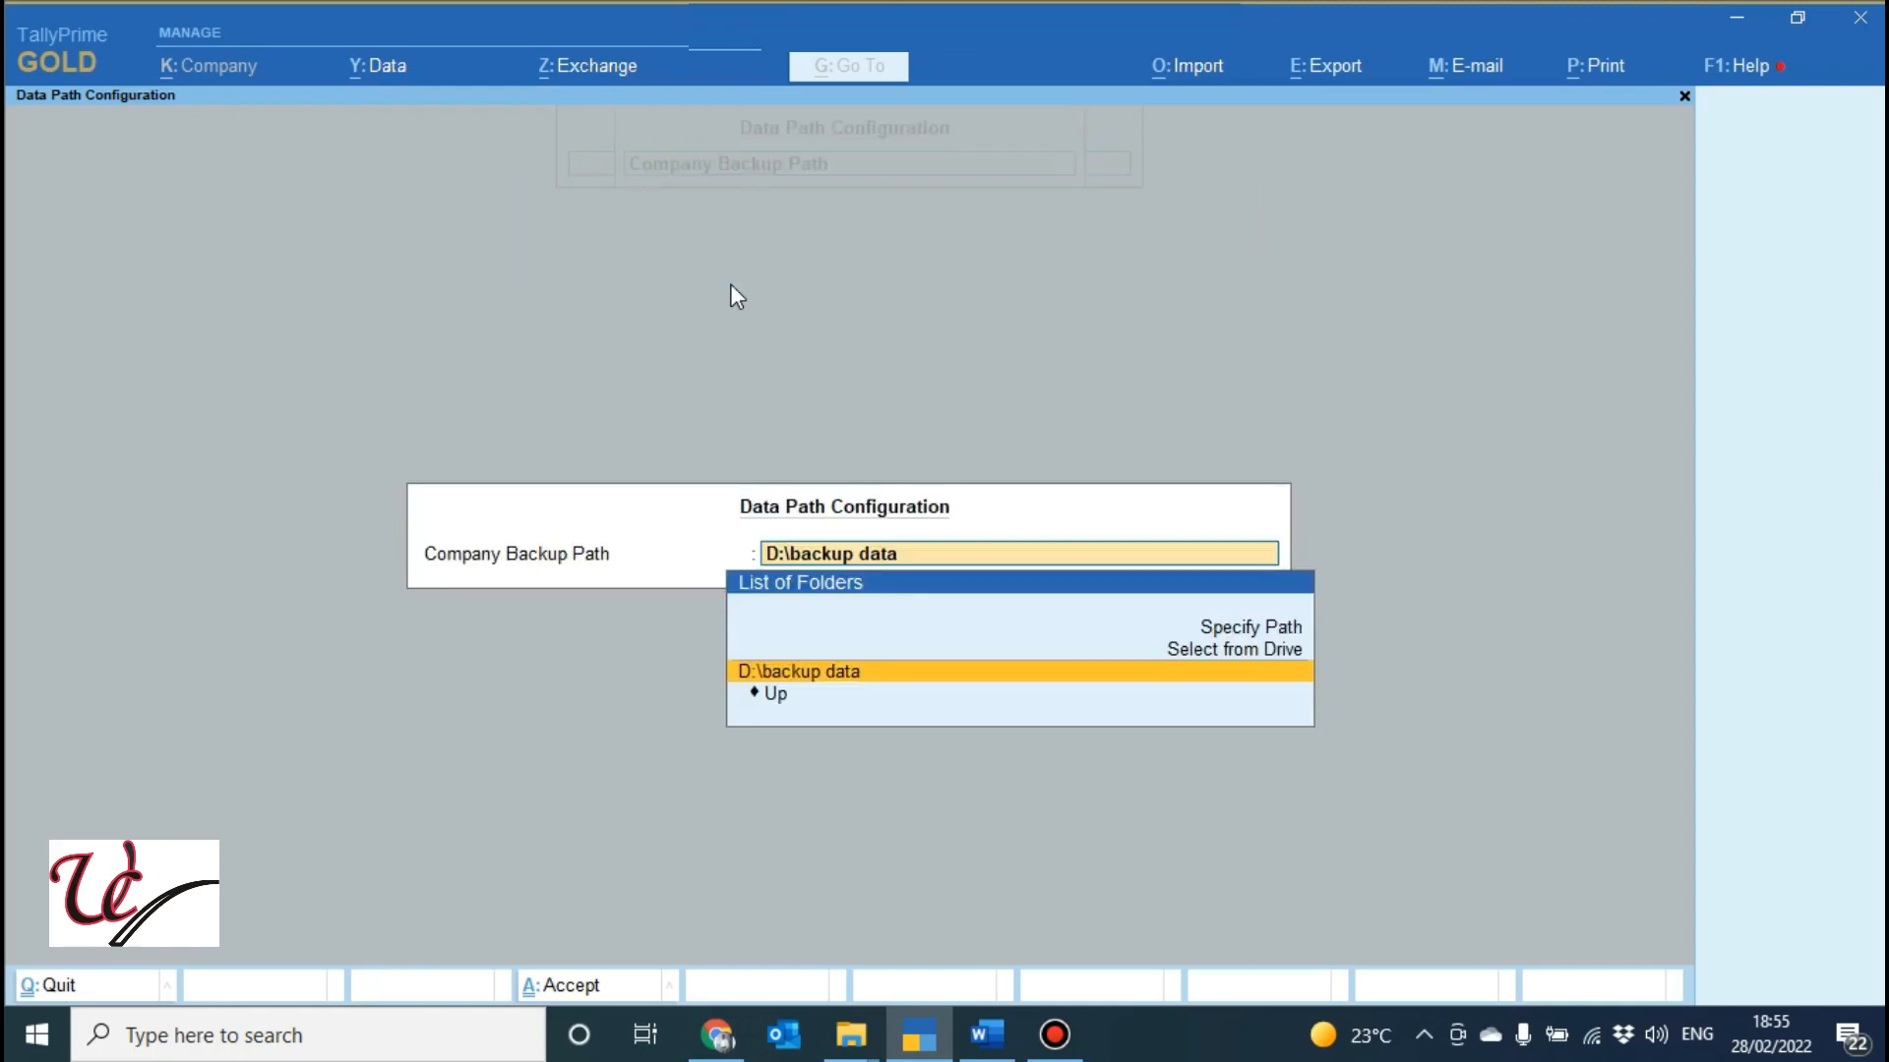
key("Return")
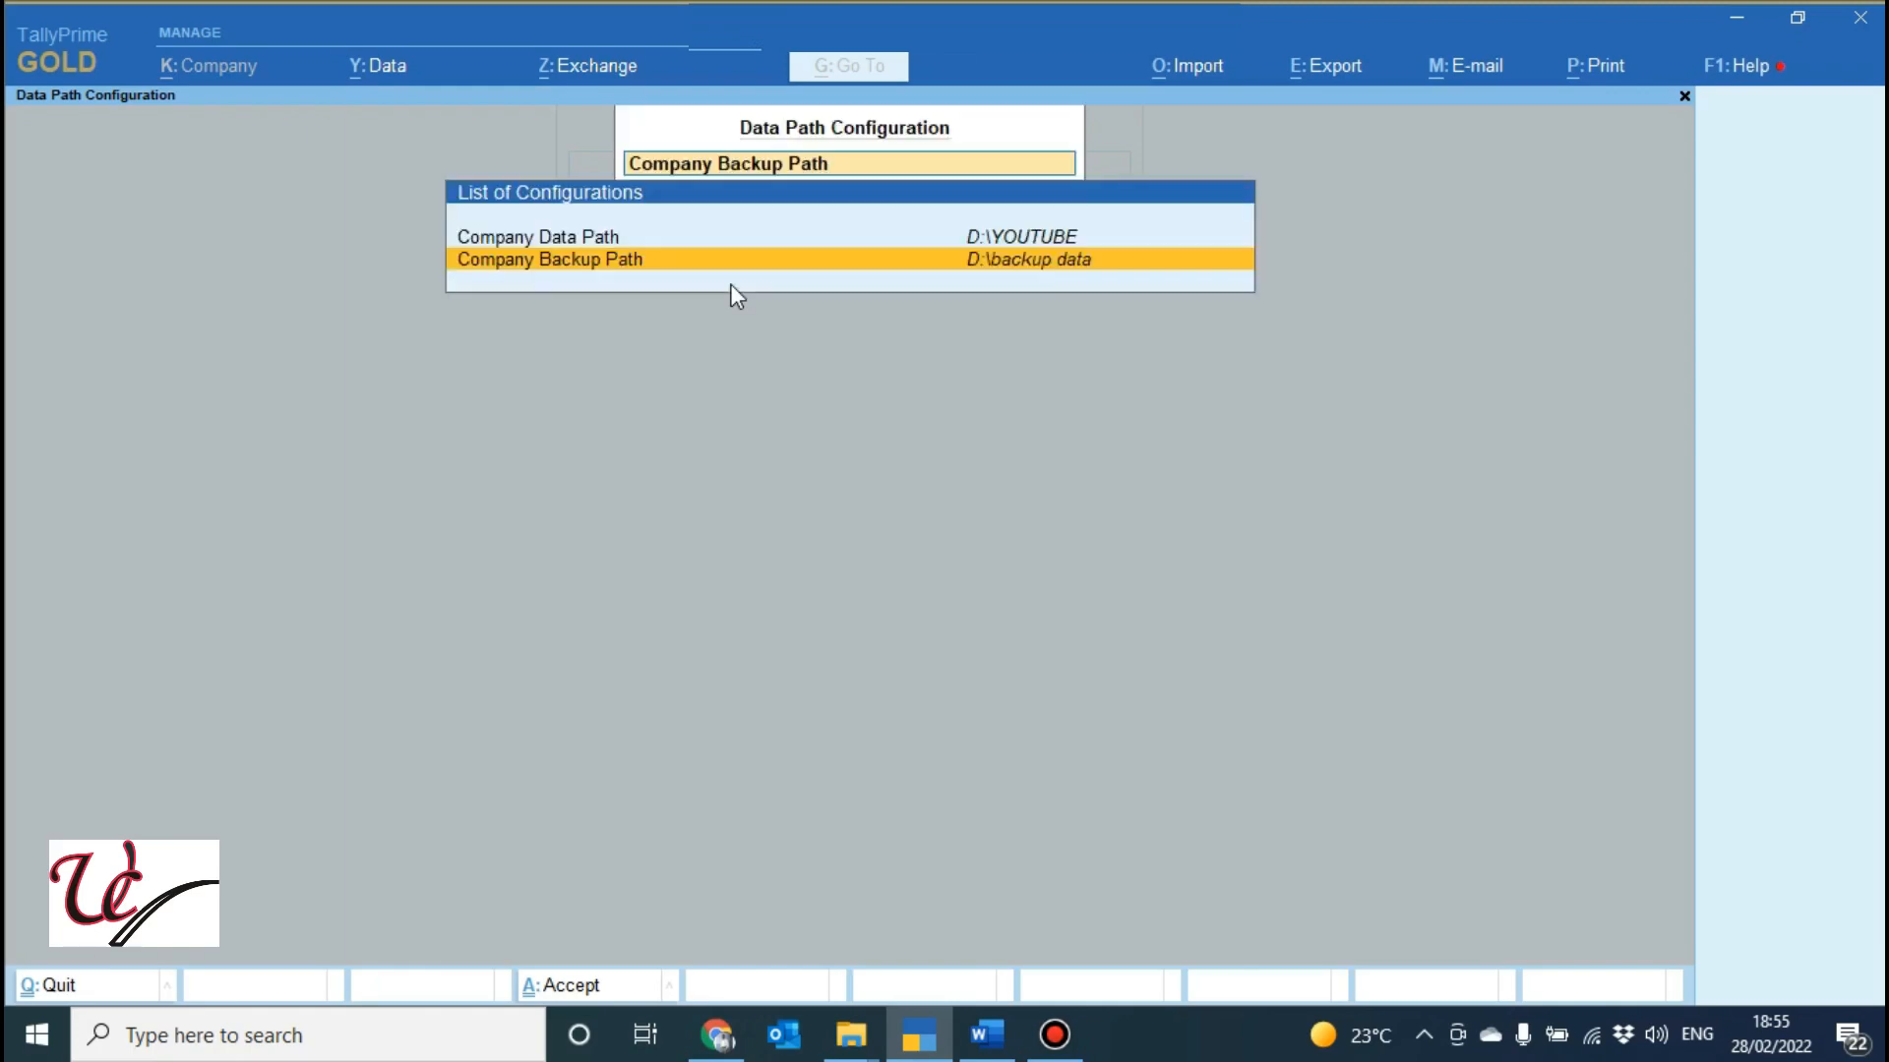
key("Up")
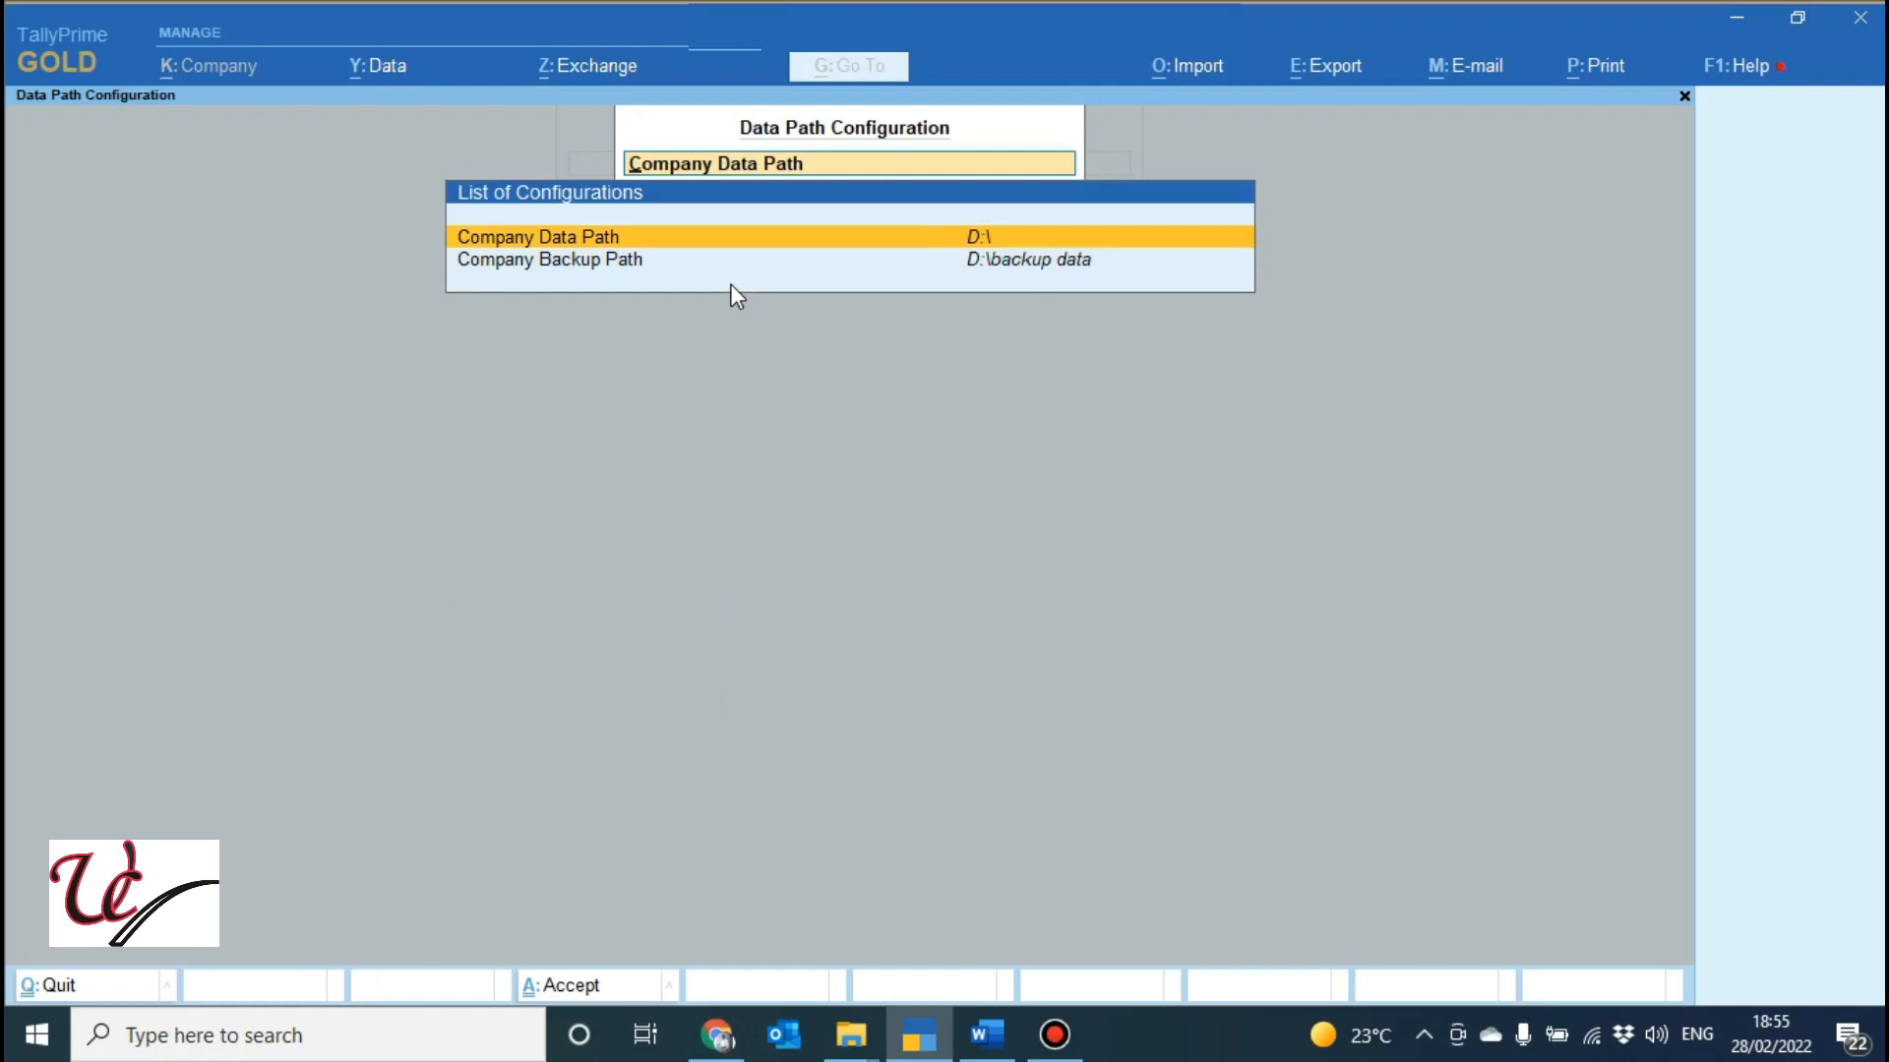
key("Return")
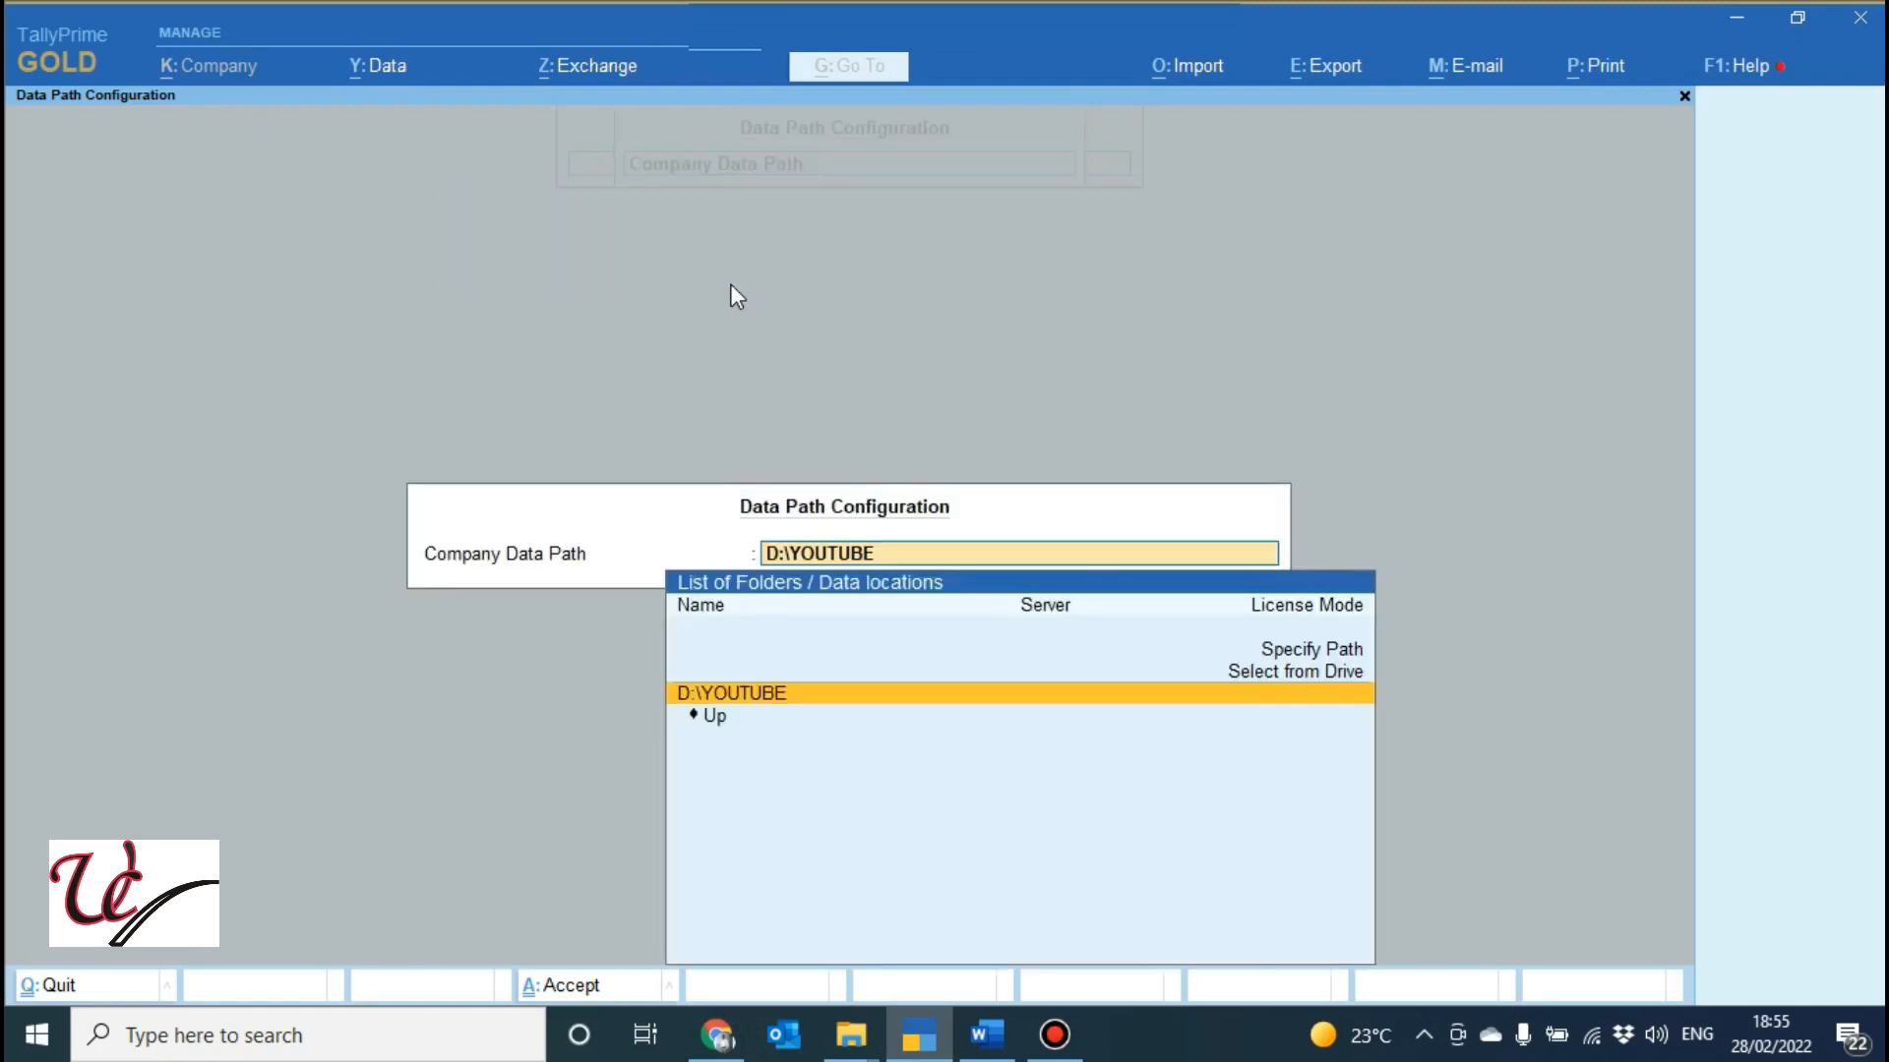
key("Return")
key("ctrl+a")
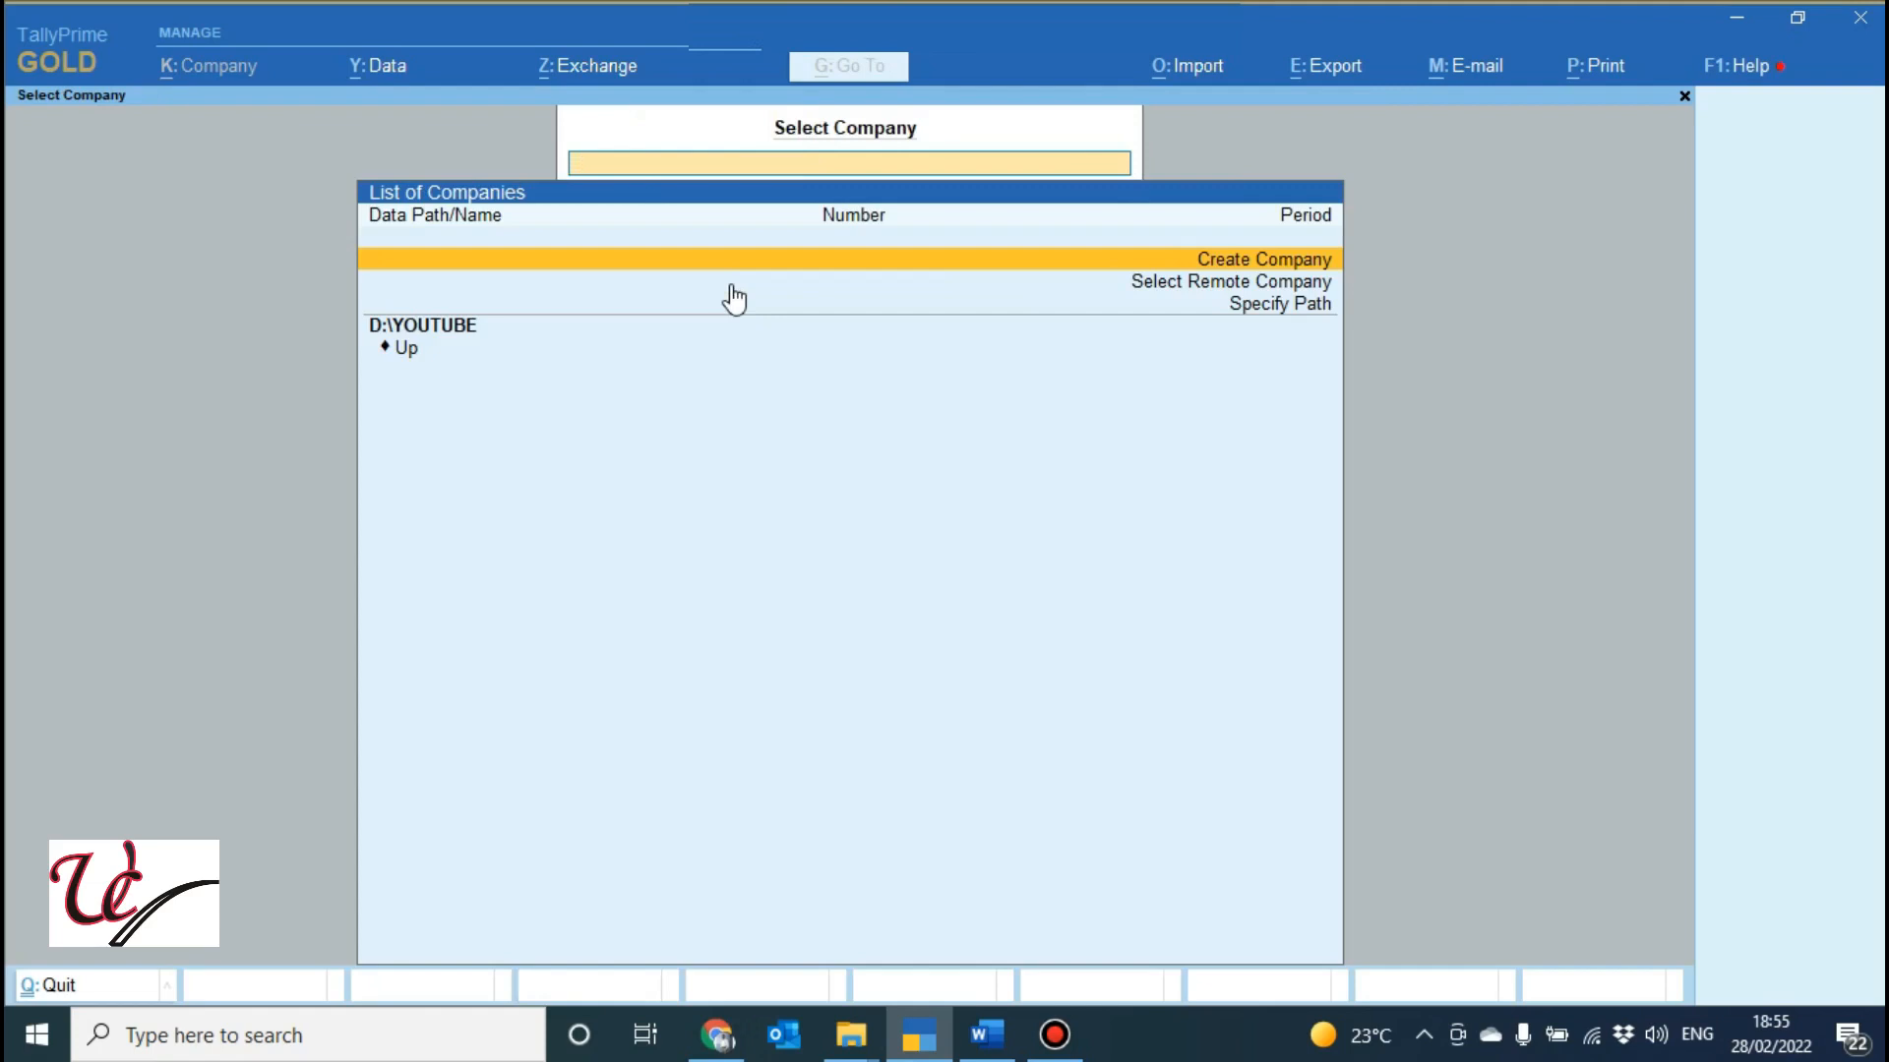
Start a new company named UNIQUE COMPUTERS and enter its address line, correcting a typo.
key("Return")
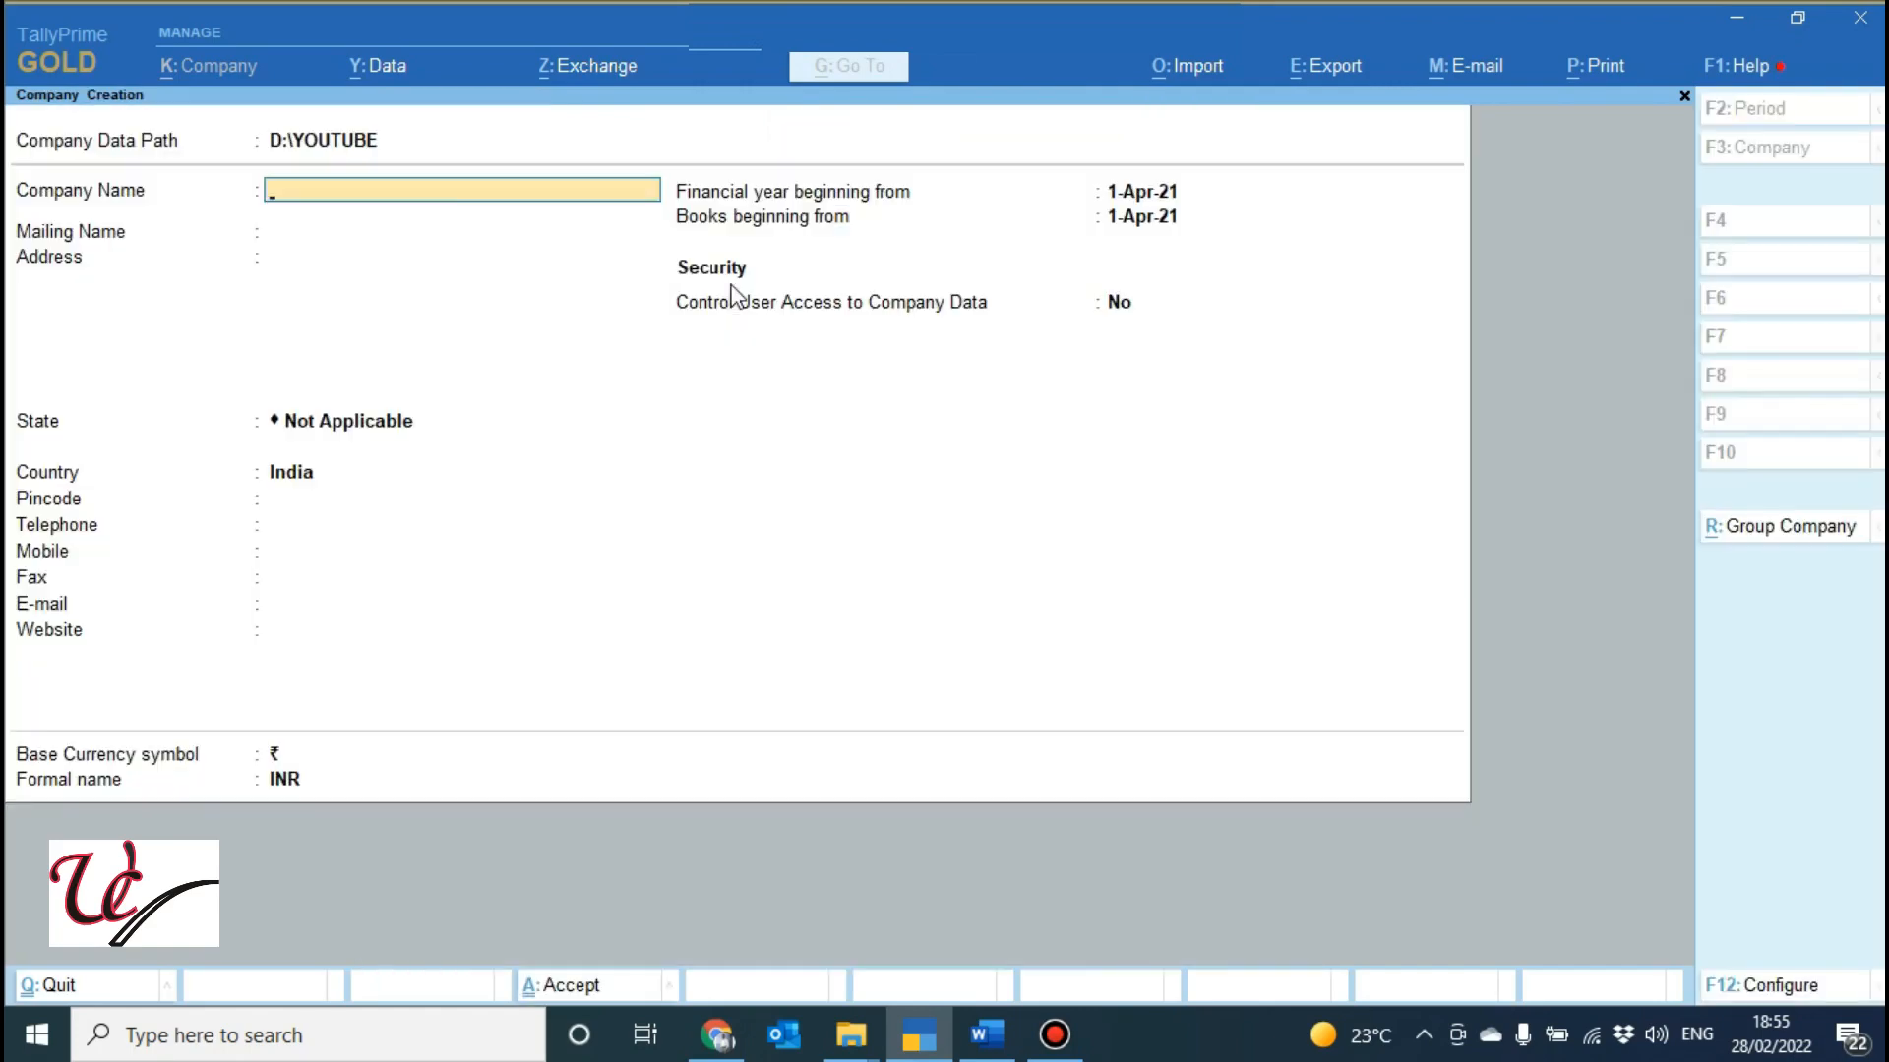
type("UNIQUE COMPUTERS")
key("Return")
key("Return")
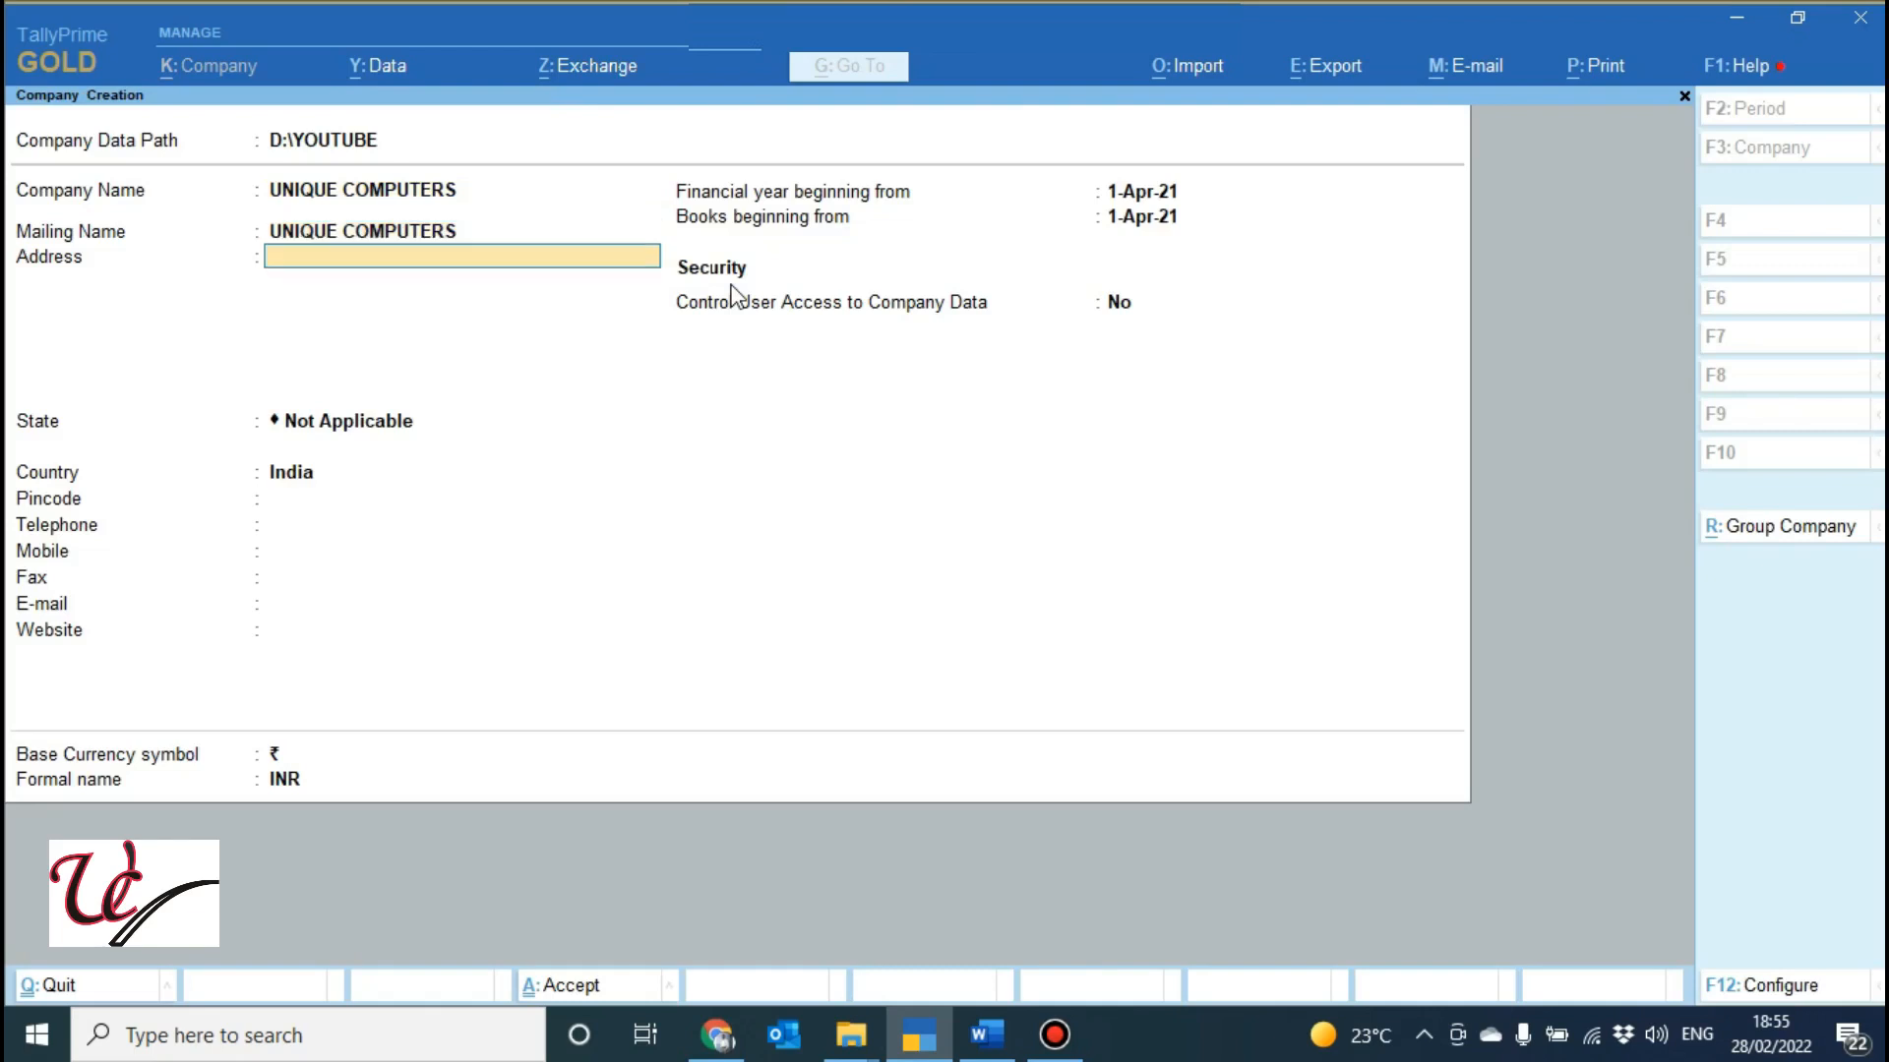
type("ROORMEE")
key("Return")
key("BackSpace")
type("ROORKEE")
key("Return")
key("Return")
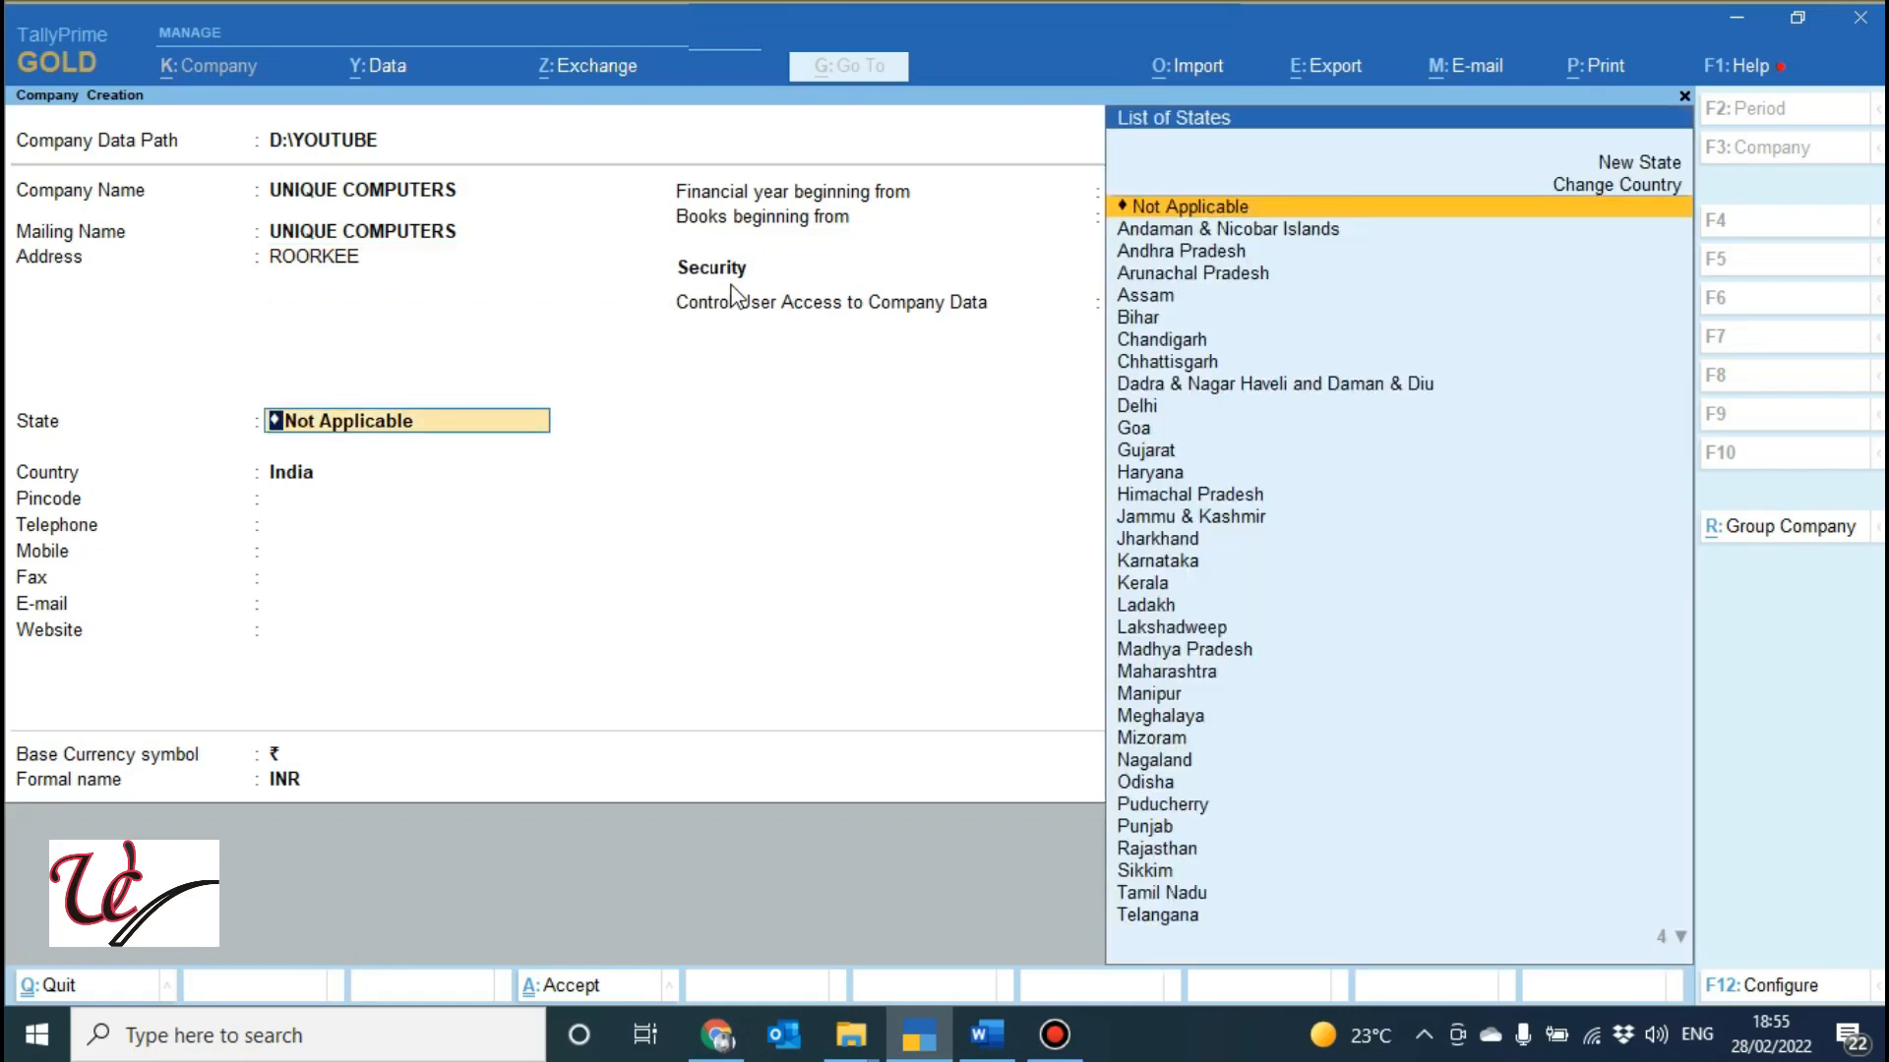
Set the state to Uttarakhand and fill in the pincode, mobile number and e-mail address.
type("UT")
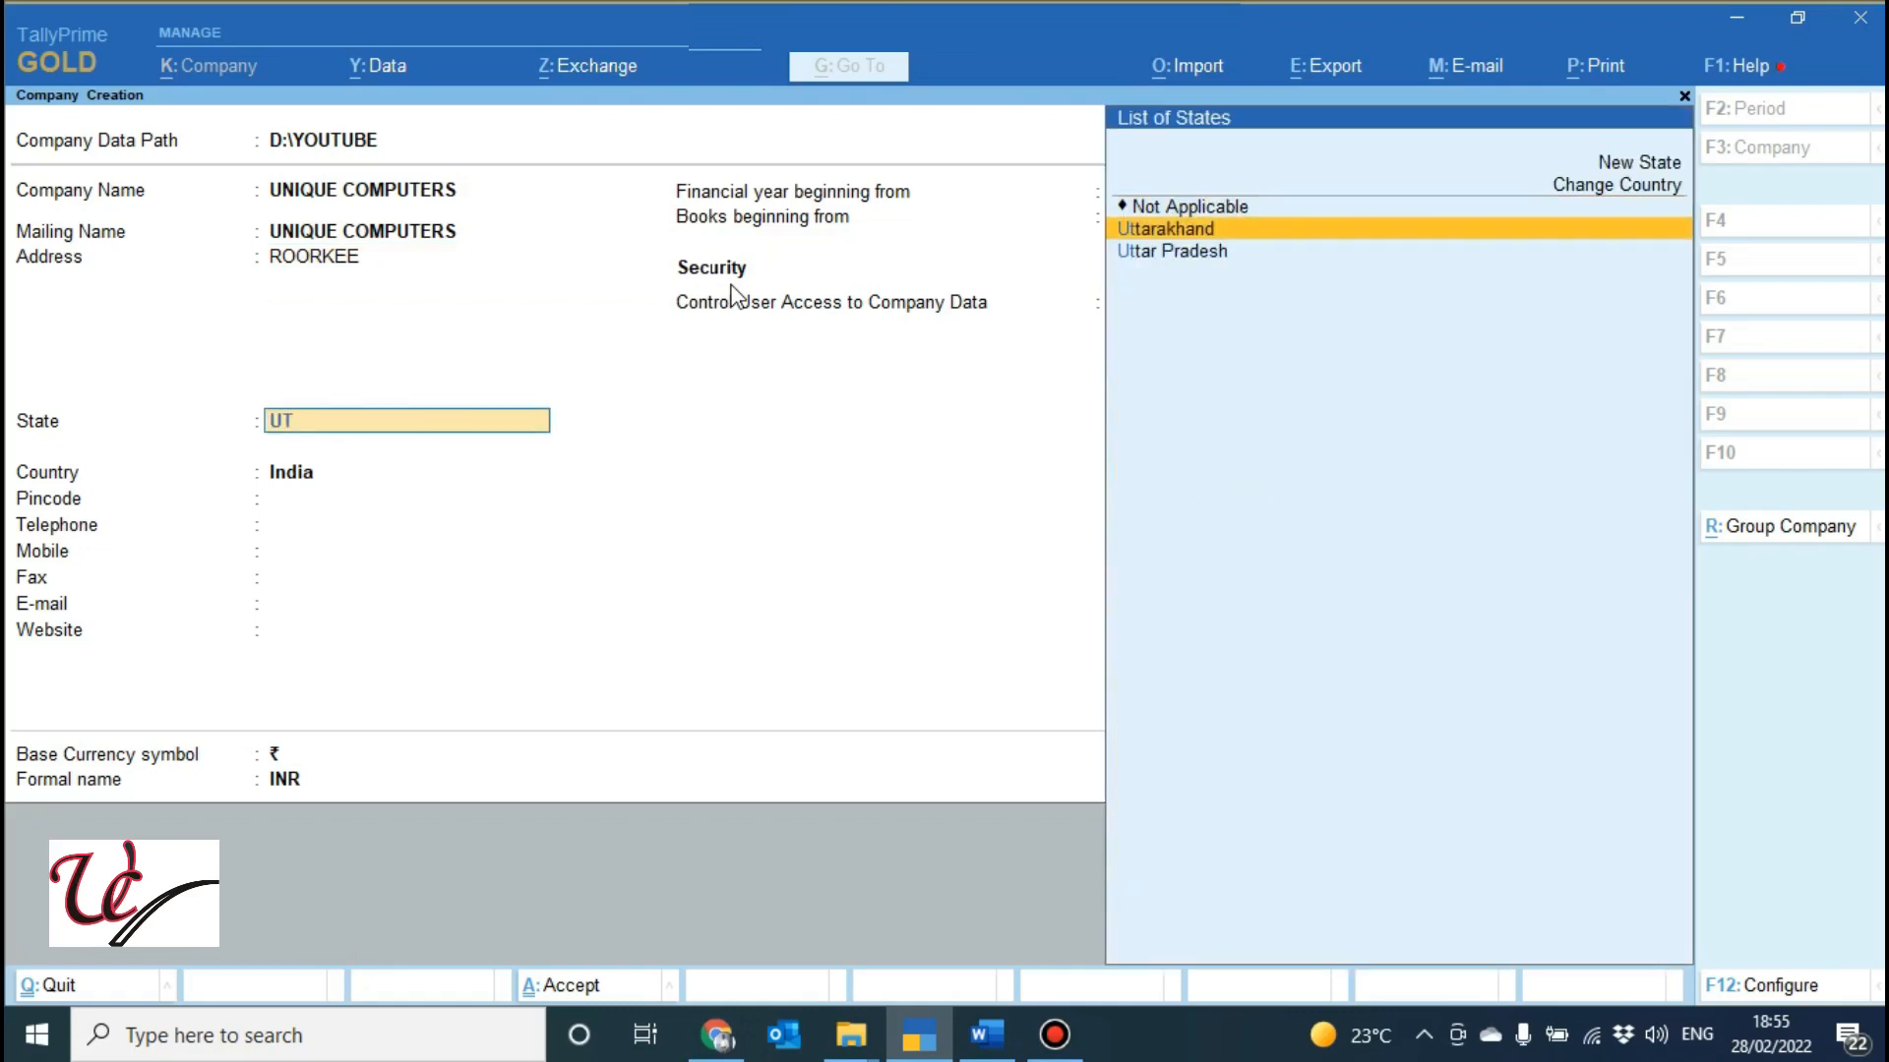
key("Return")
type("2")
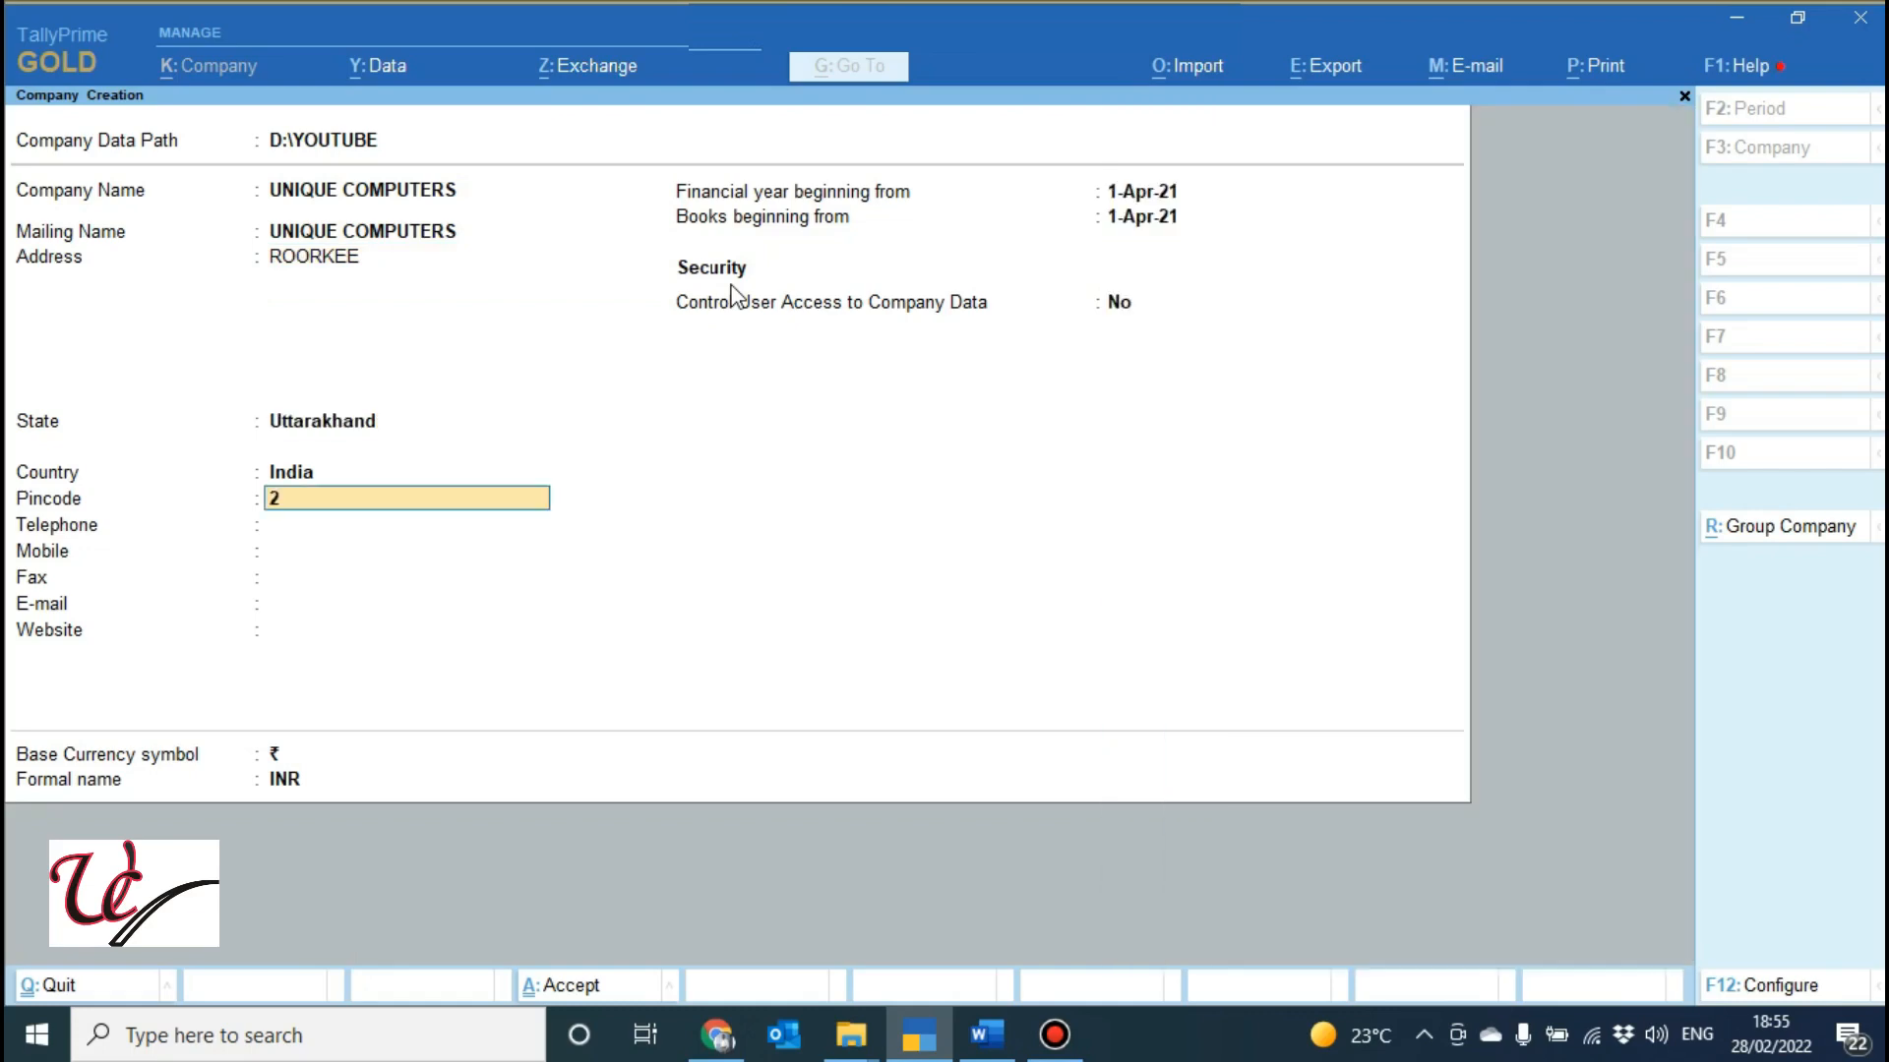
type("47667")
key("Return")
key("Return")
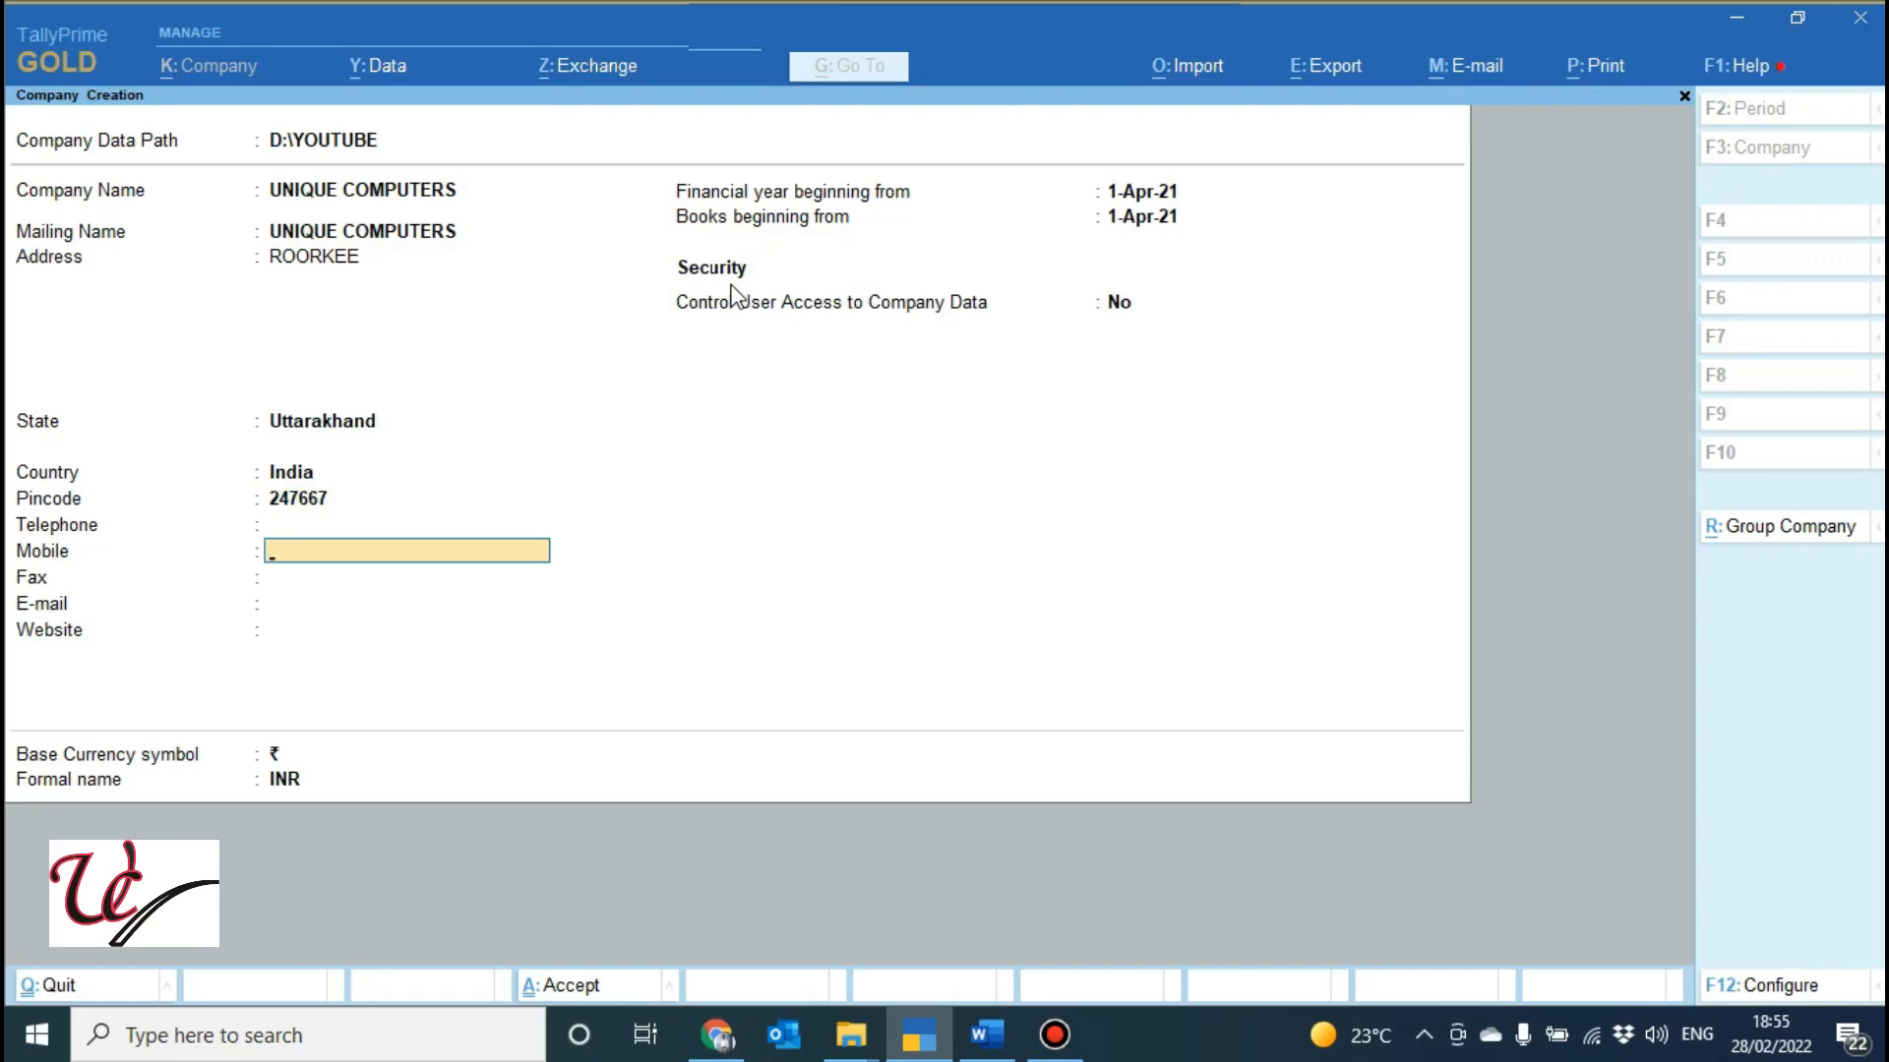
key("Return")
key("Return")
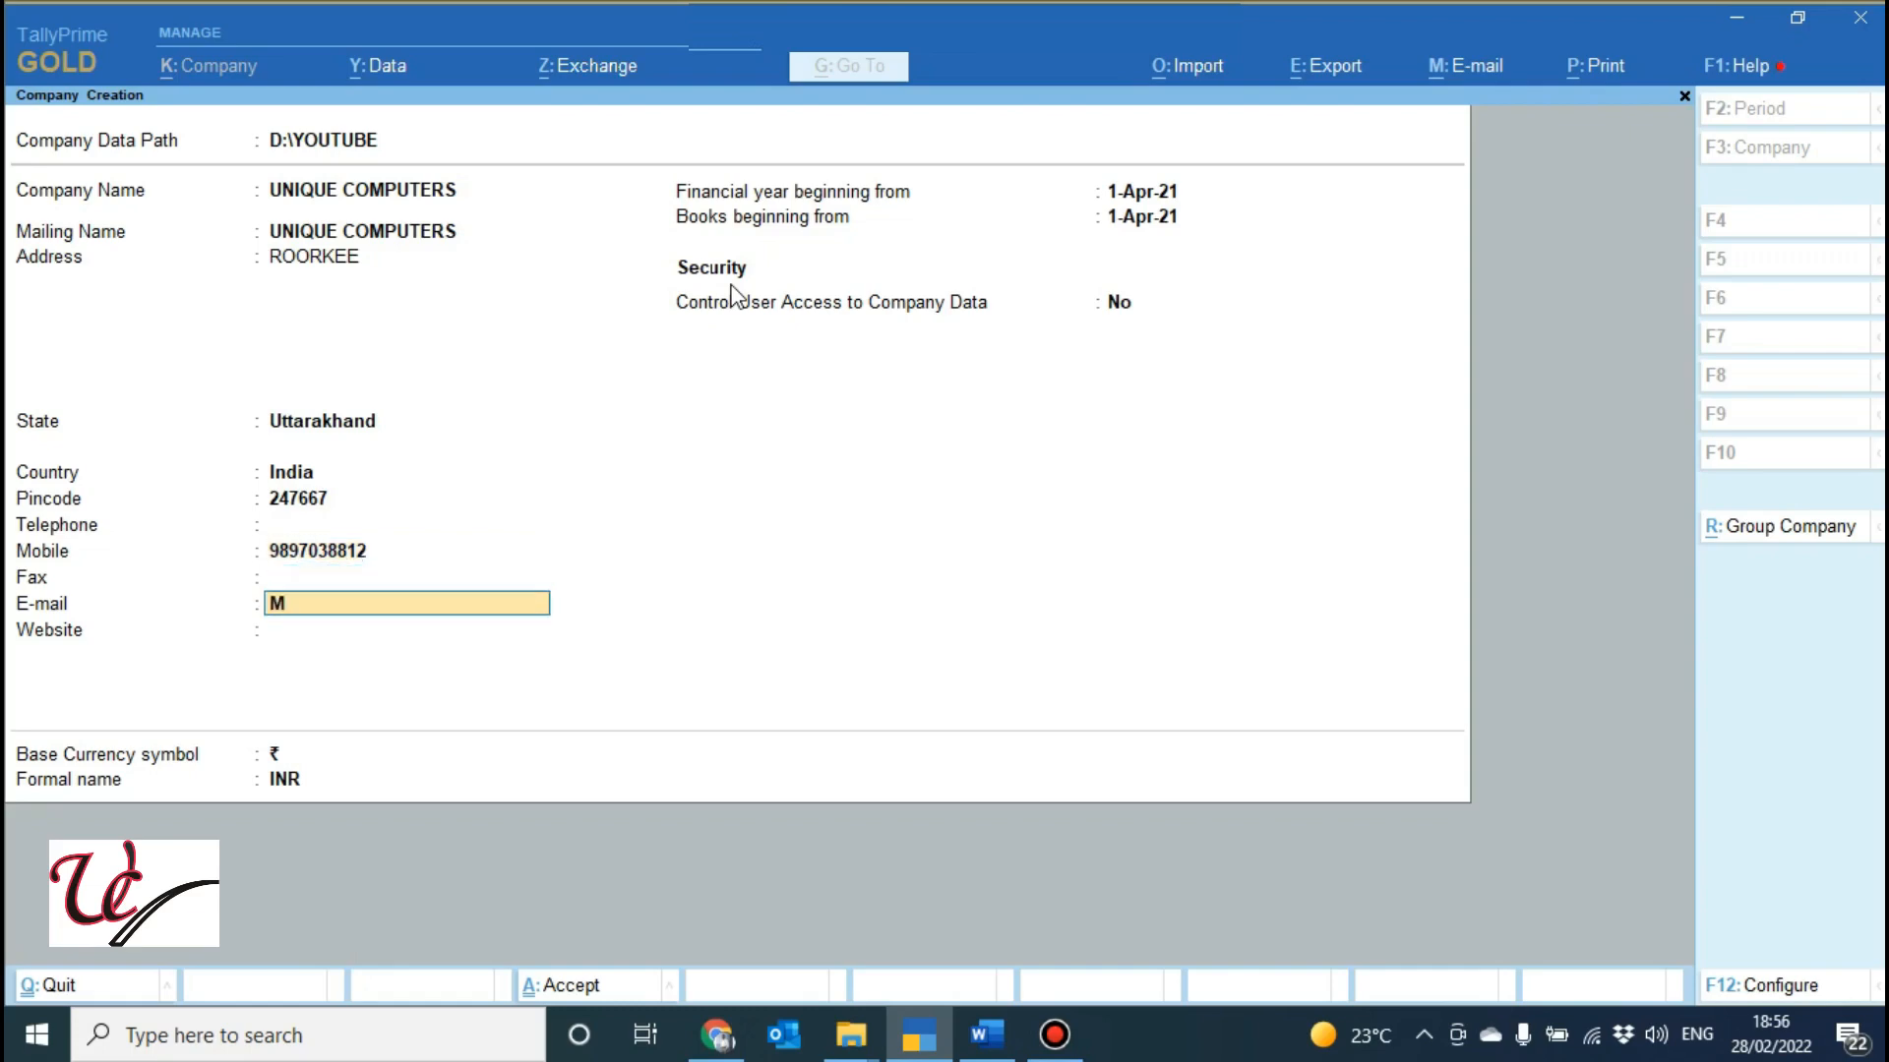
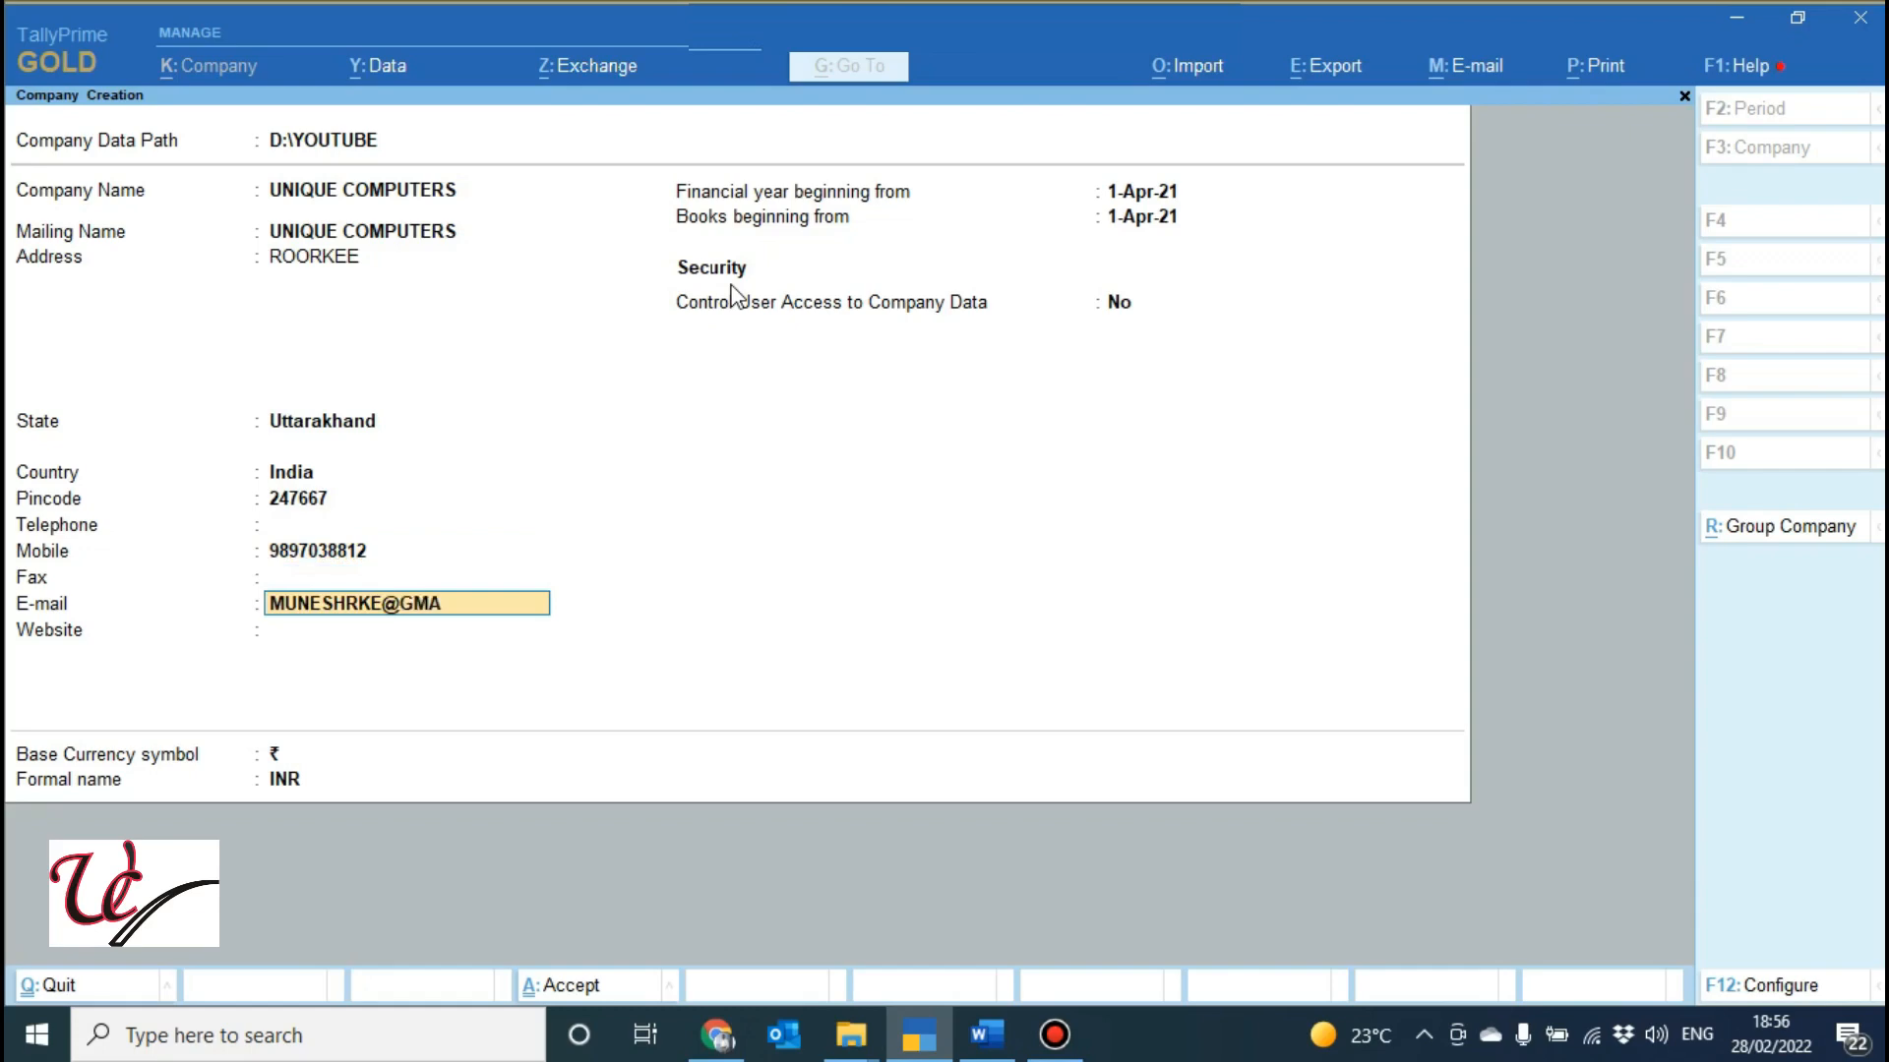
key("Return")
key("Return")
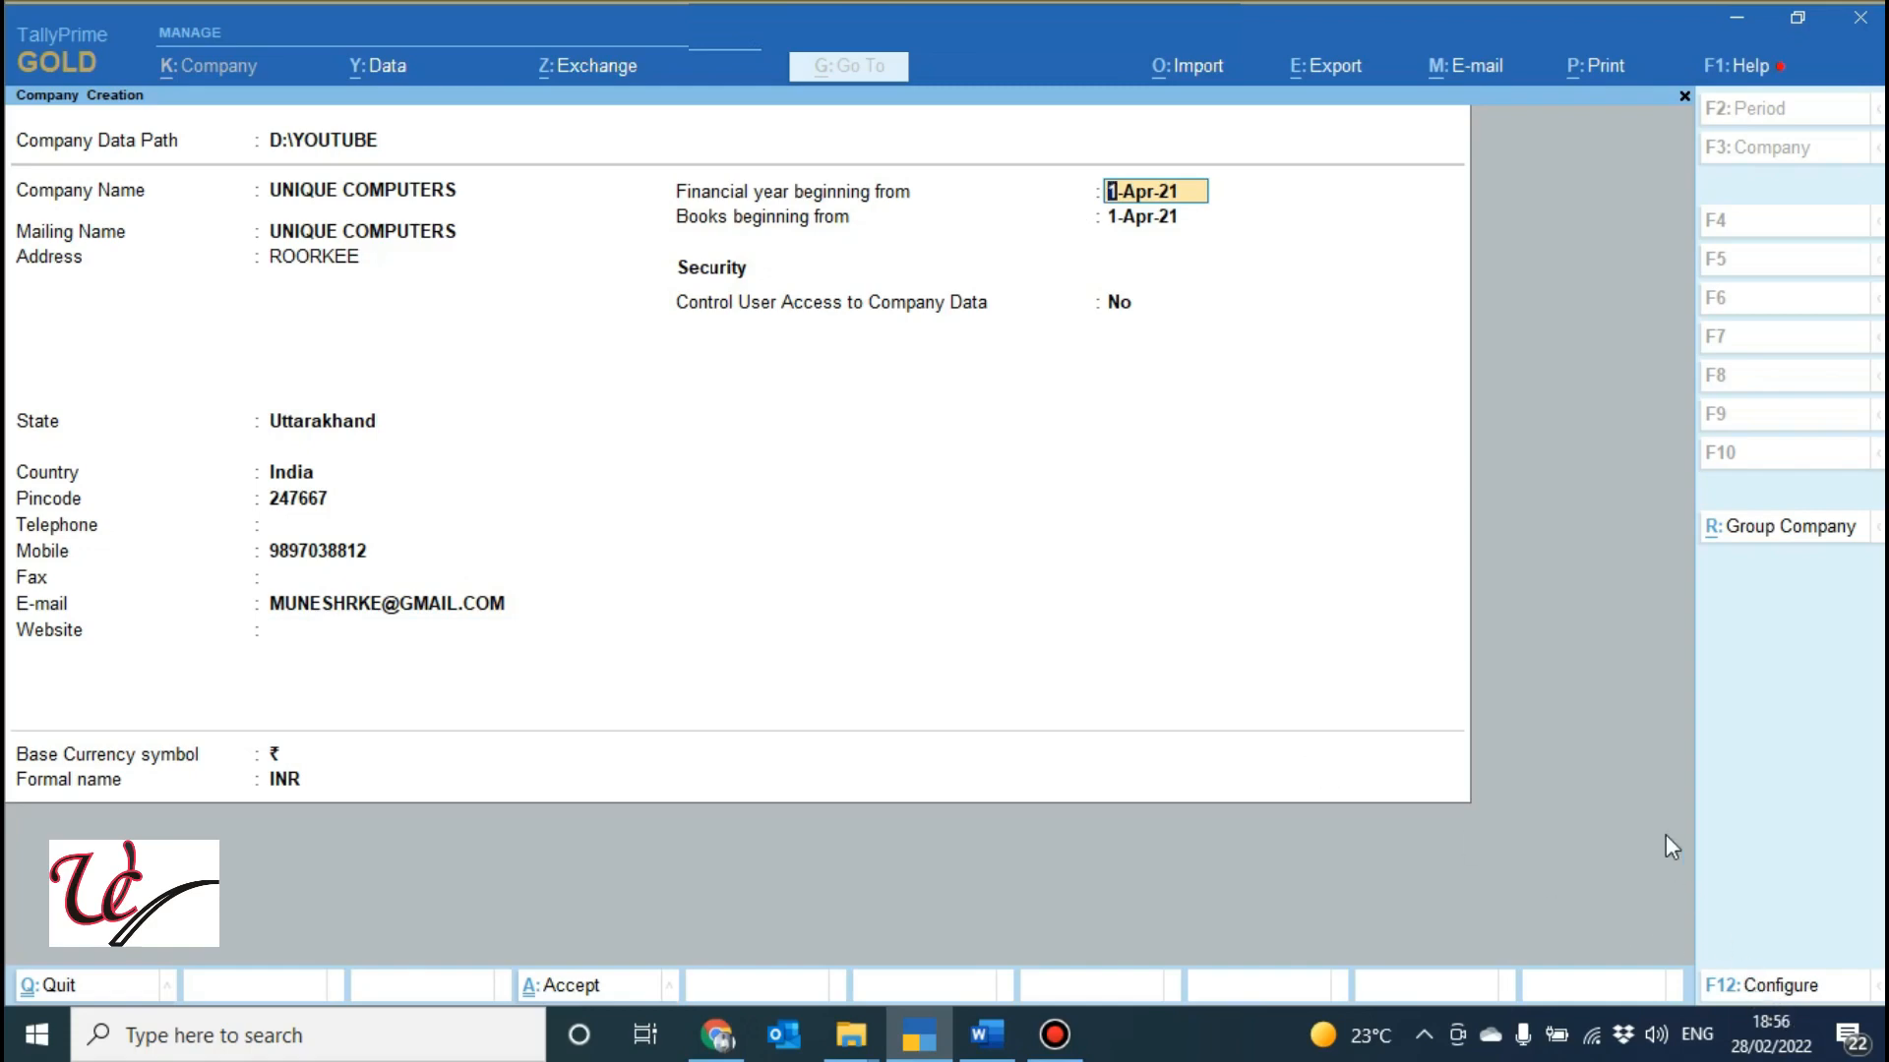
left_click(1124, 303)
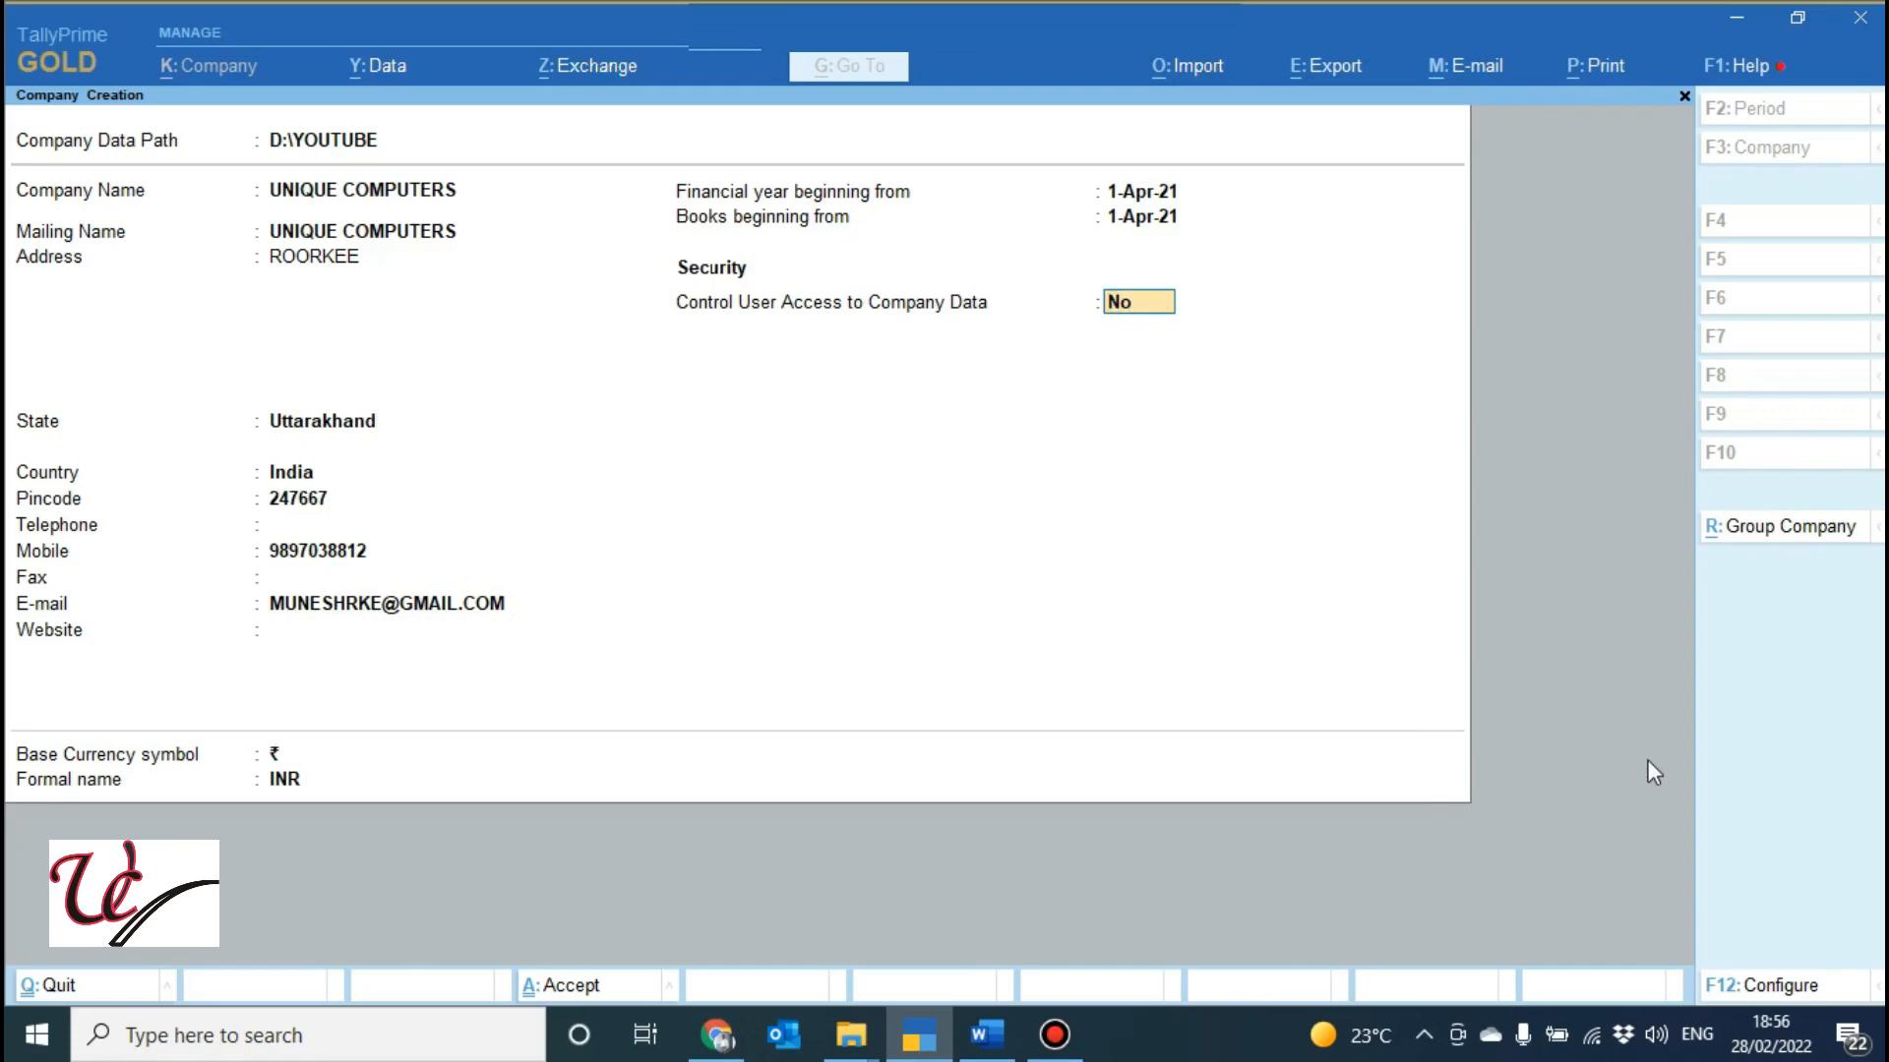
left_click(1761, 987)
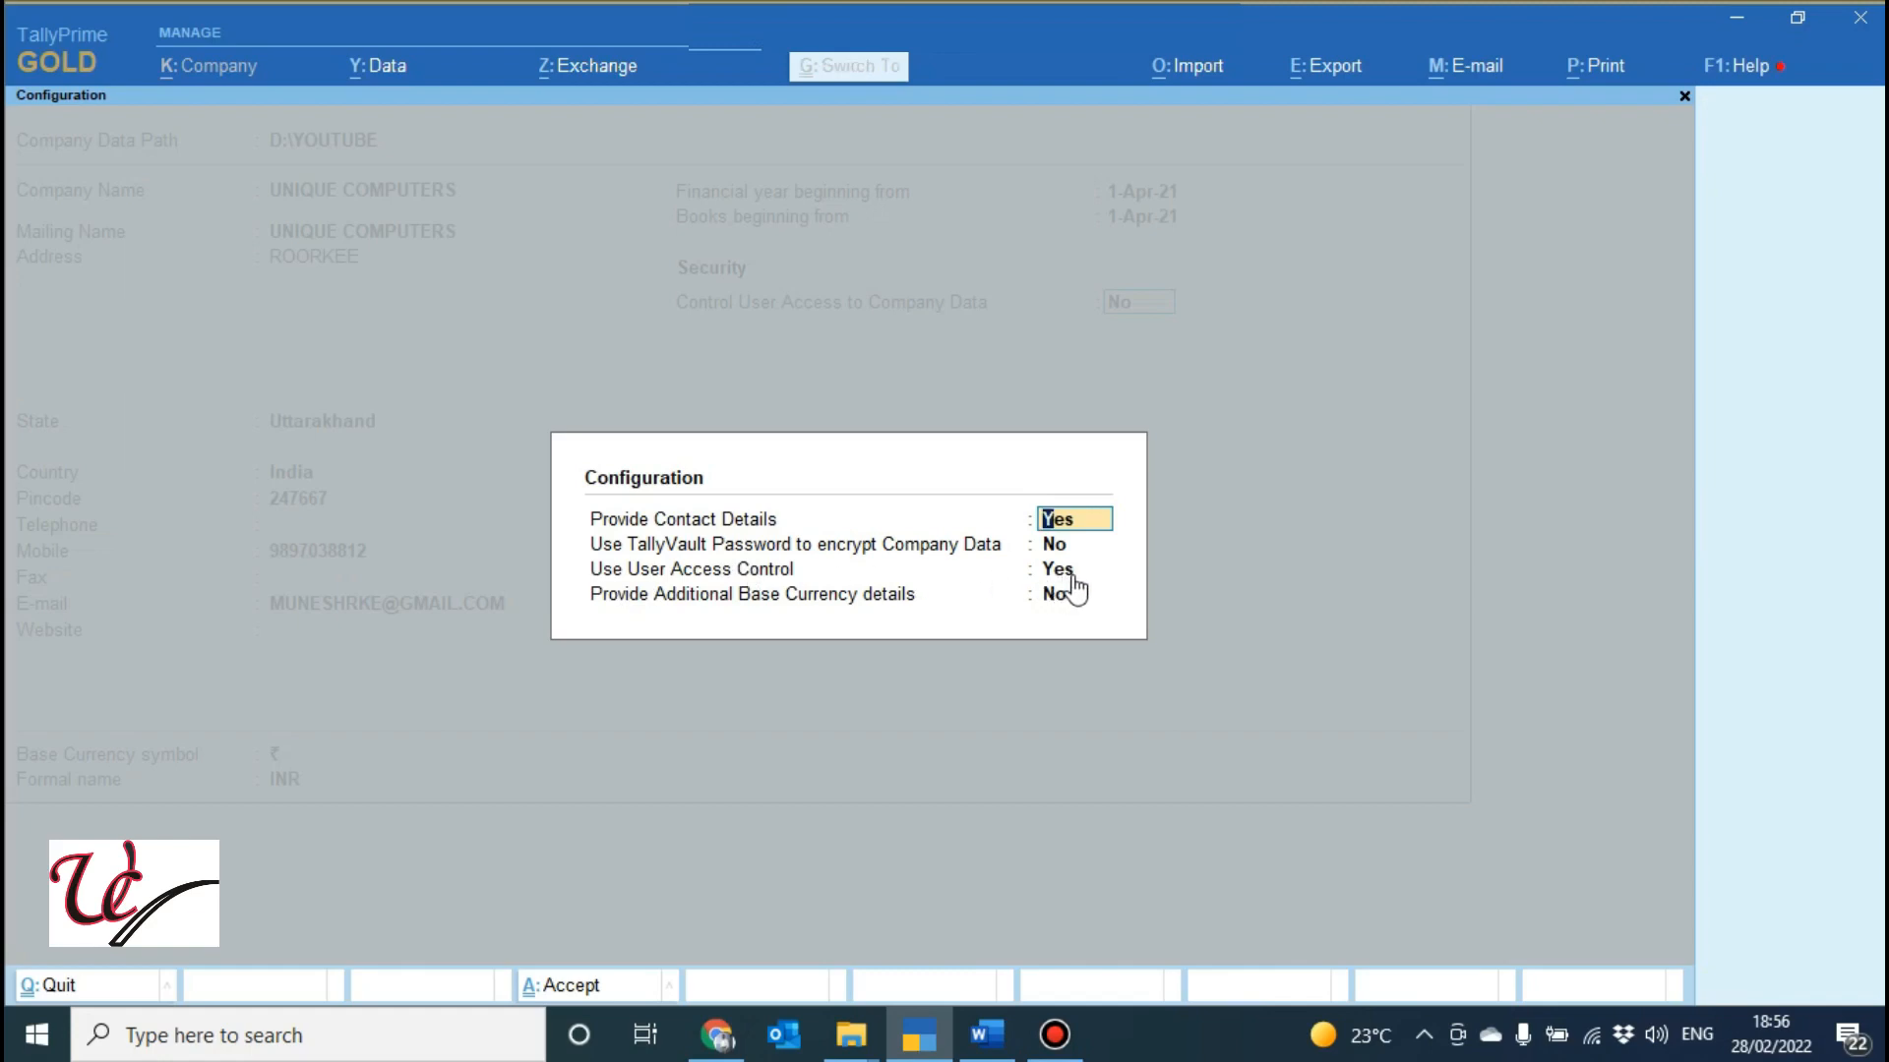
key("Escape")
Turn on user access control with administrator username admin and a confirmed password.
type("y")
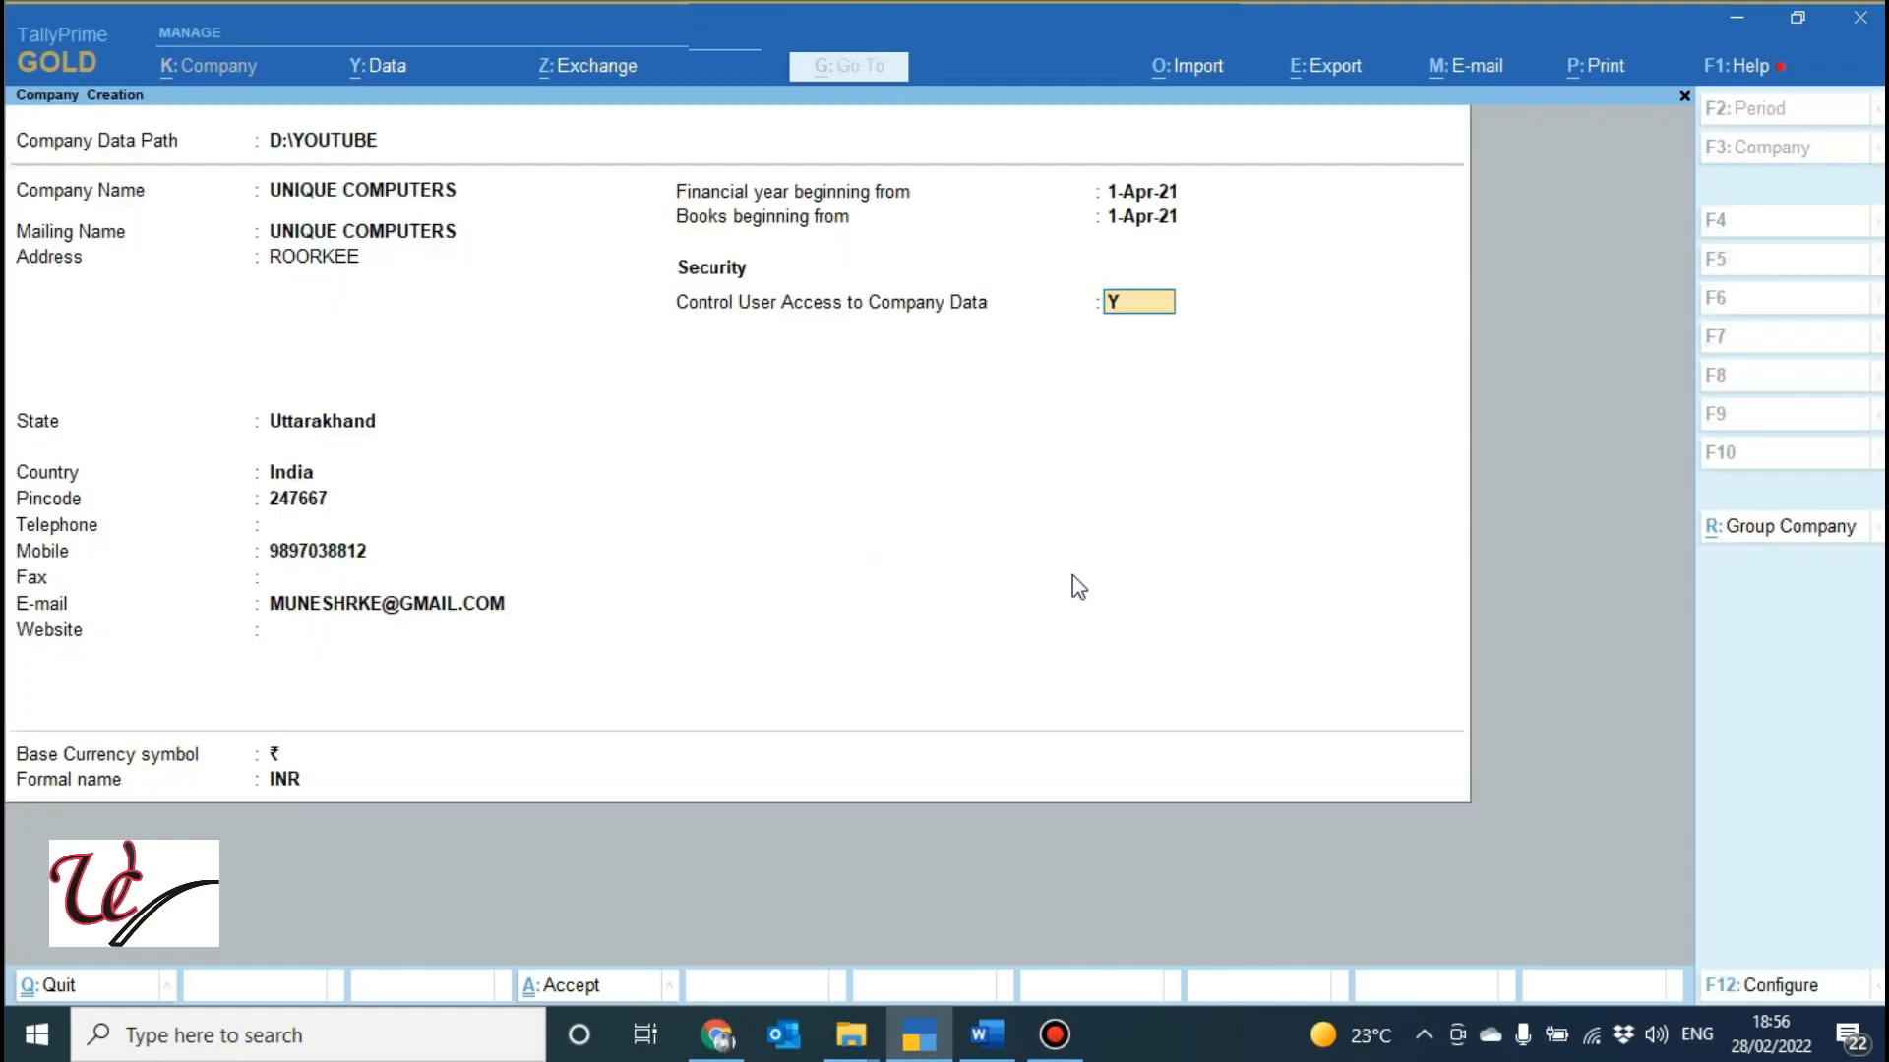
key("Return")
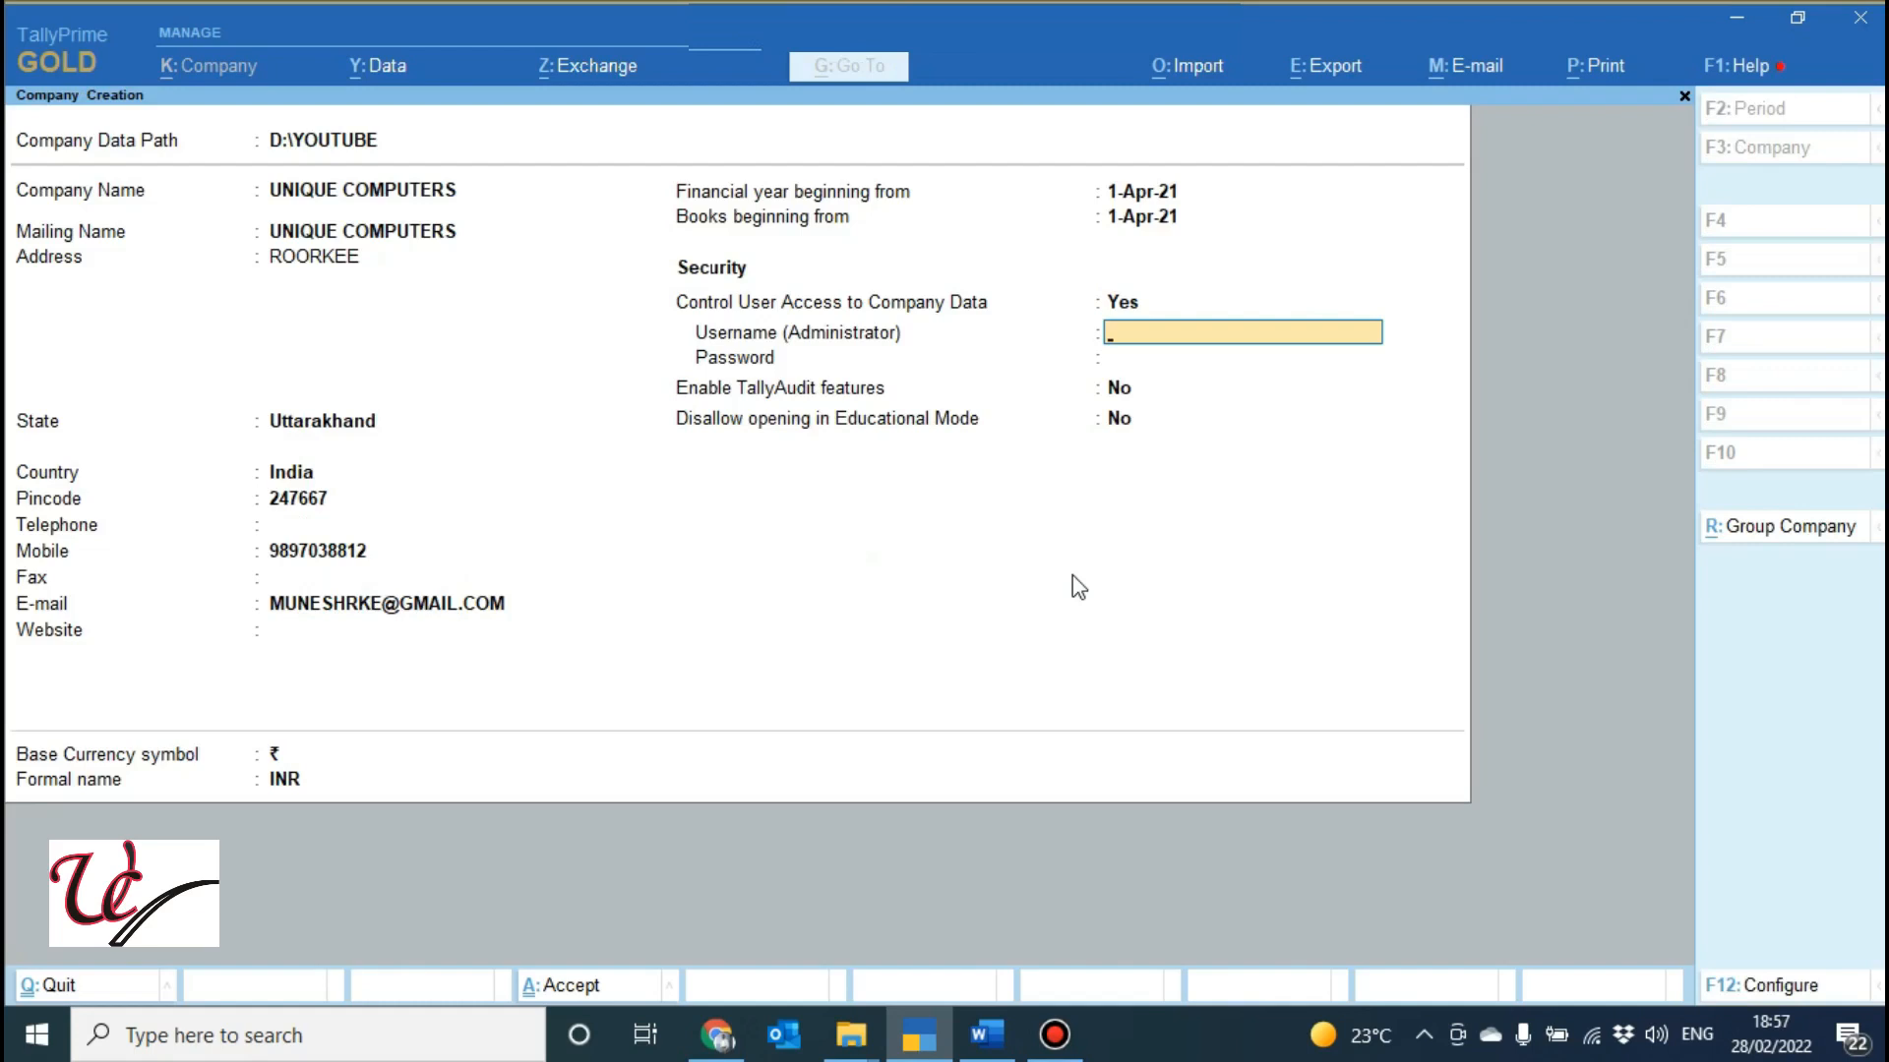
type("admin")
key("Return")
type("1")
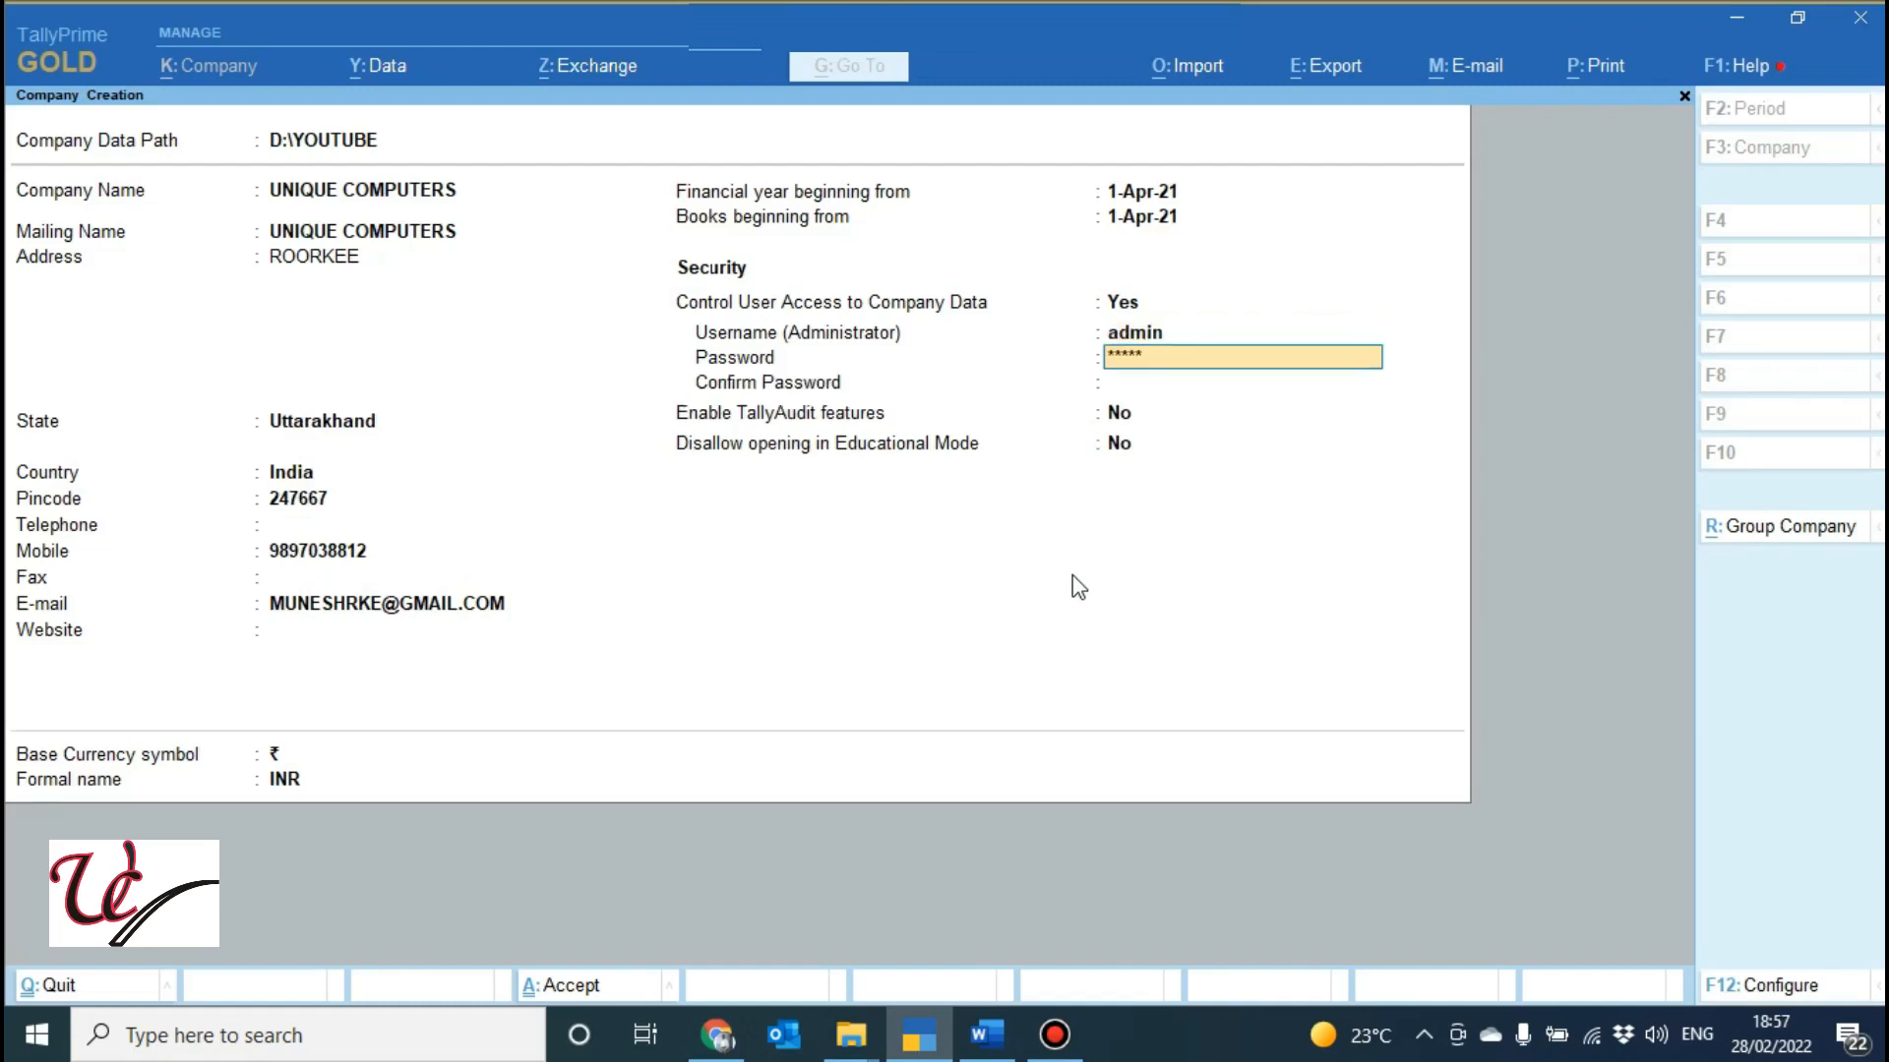
key("Return")
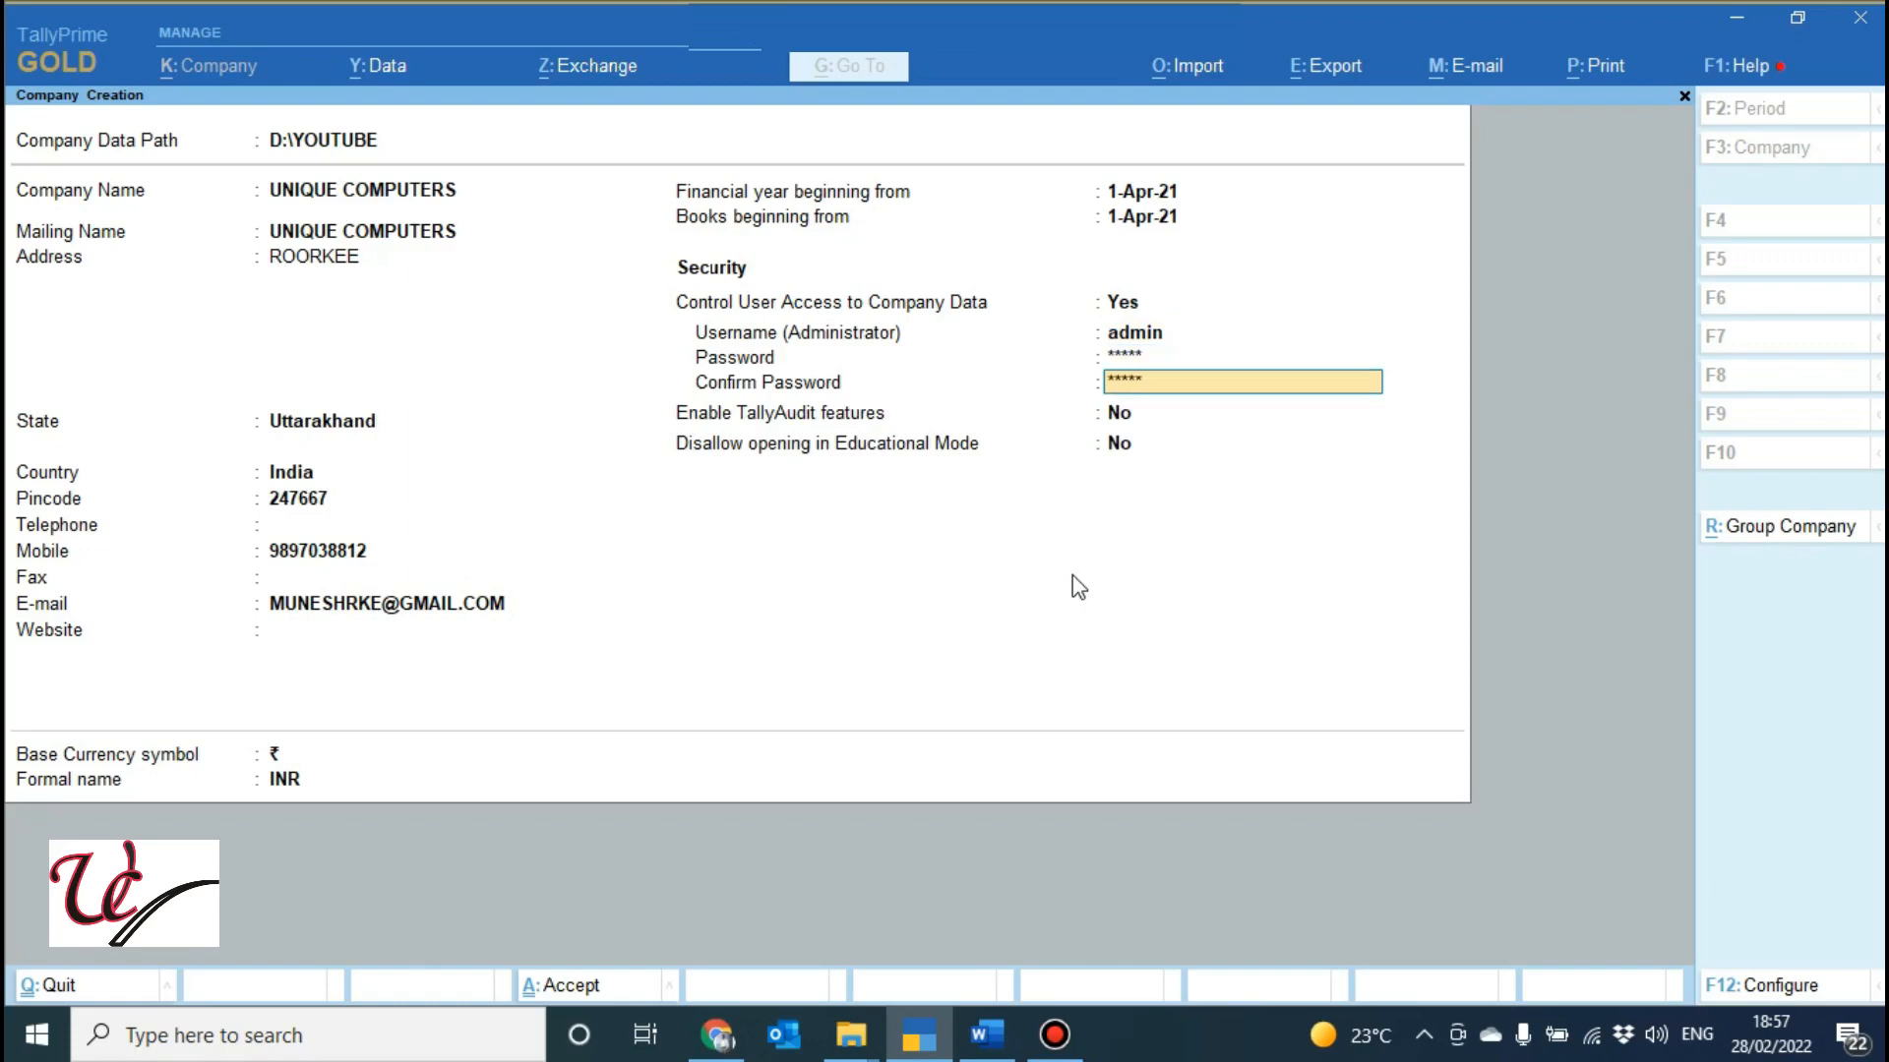
key("Return")
key("Return")
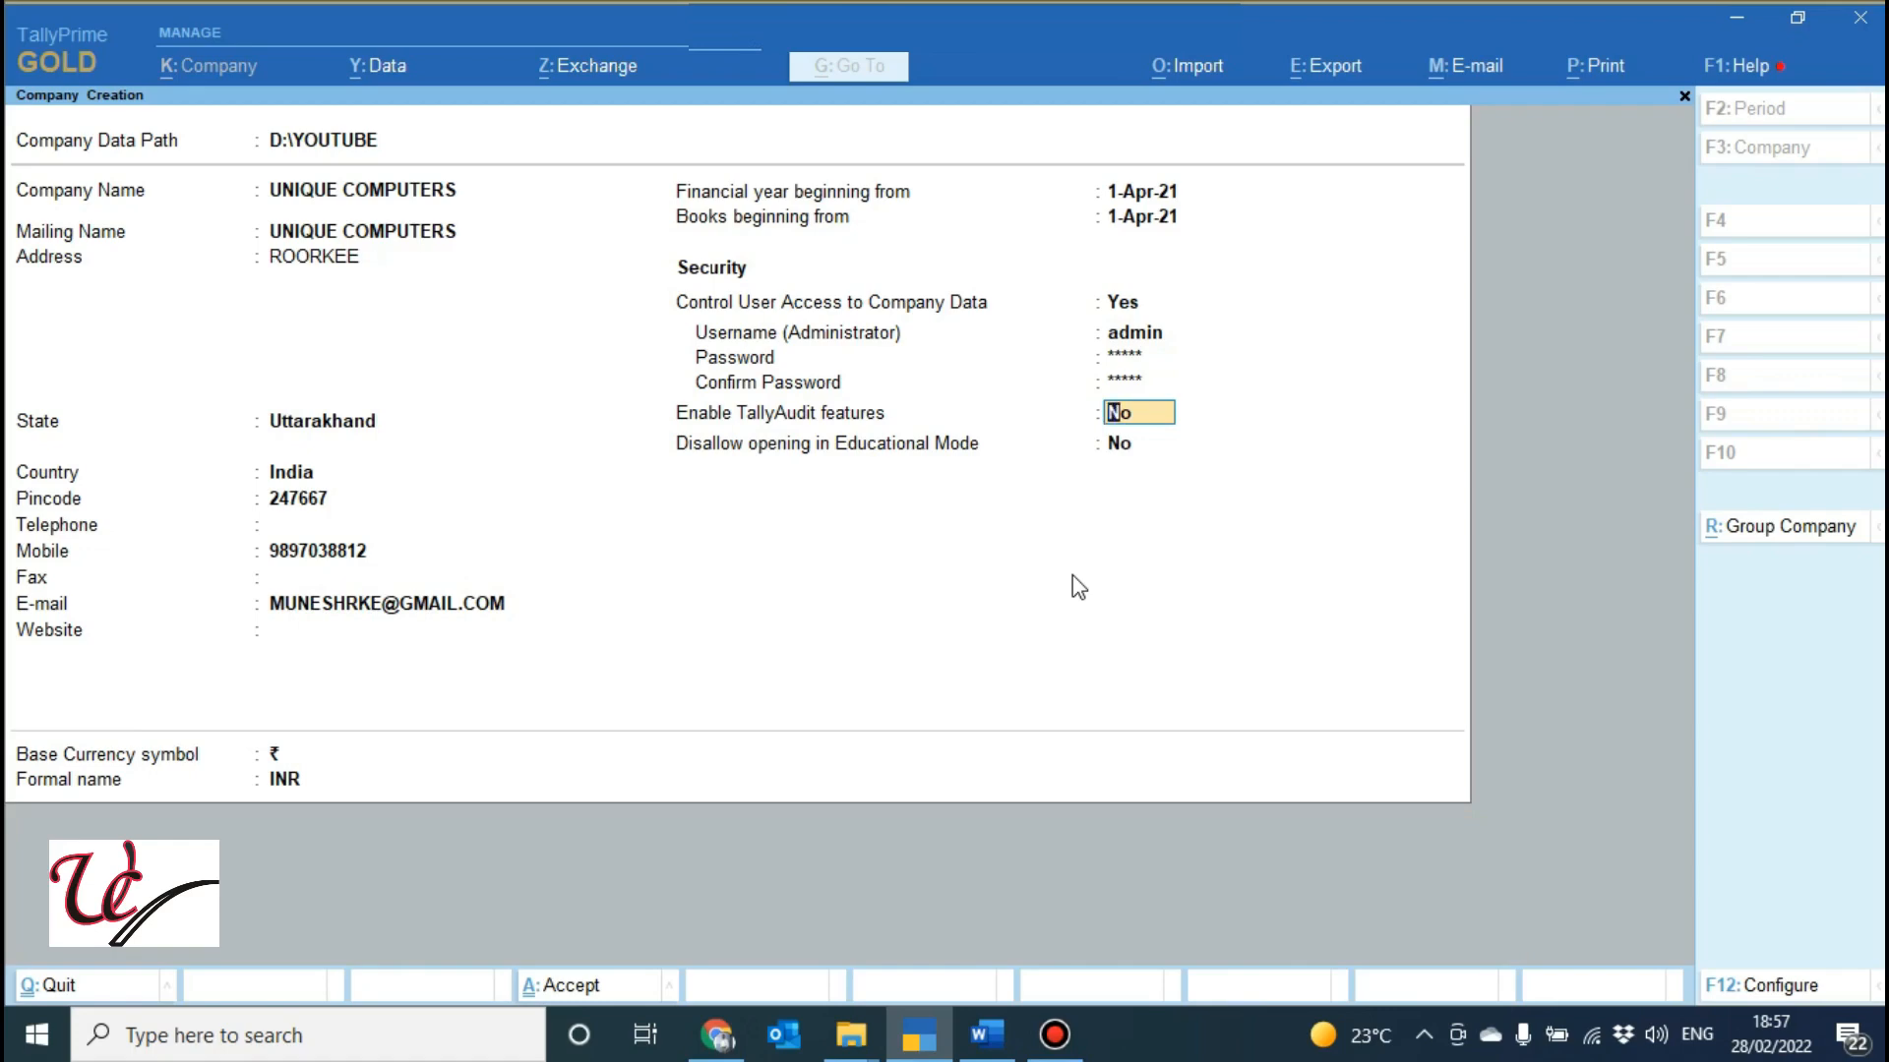
Enable TallyAudit features and accept the company creation form.
type("y")
key("Return")
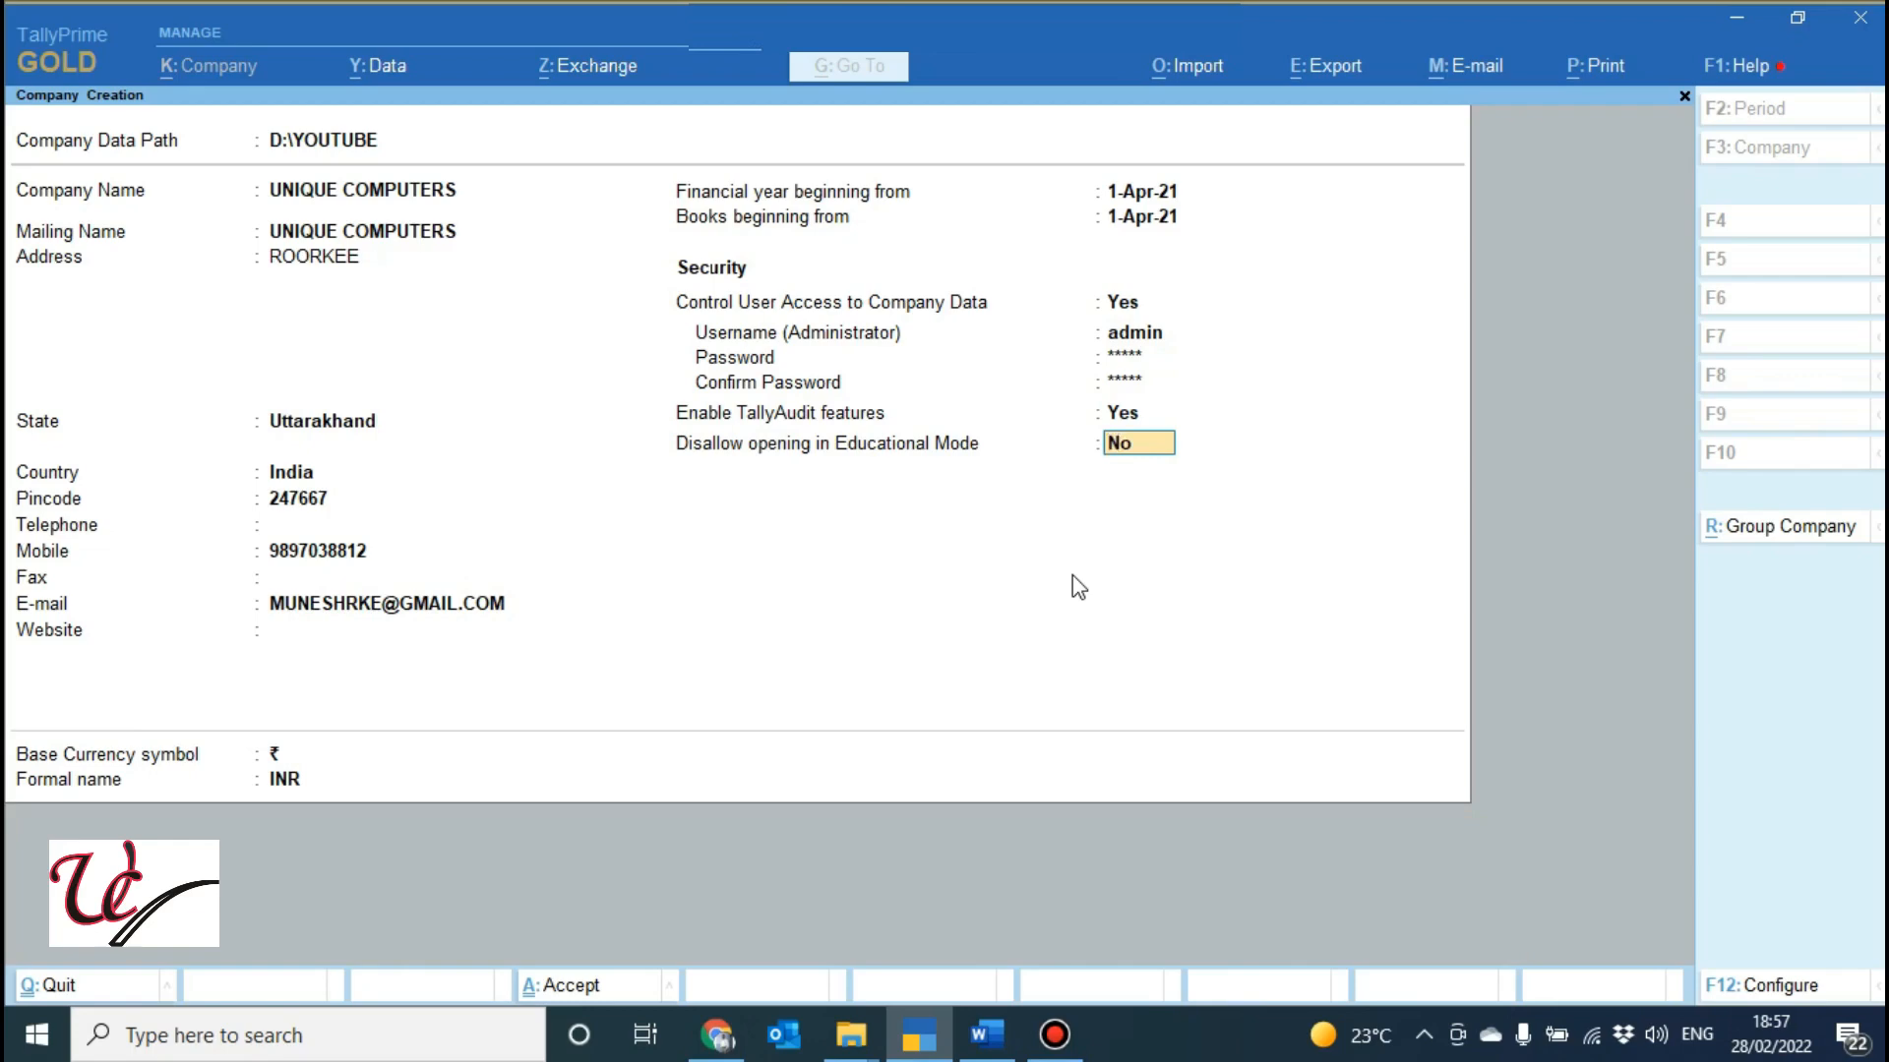
key("ctrl+a")
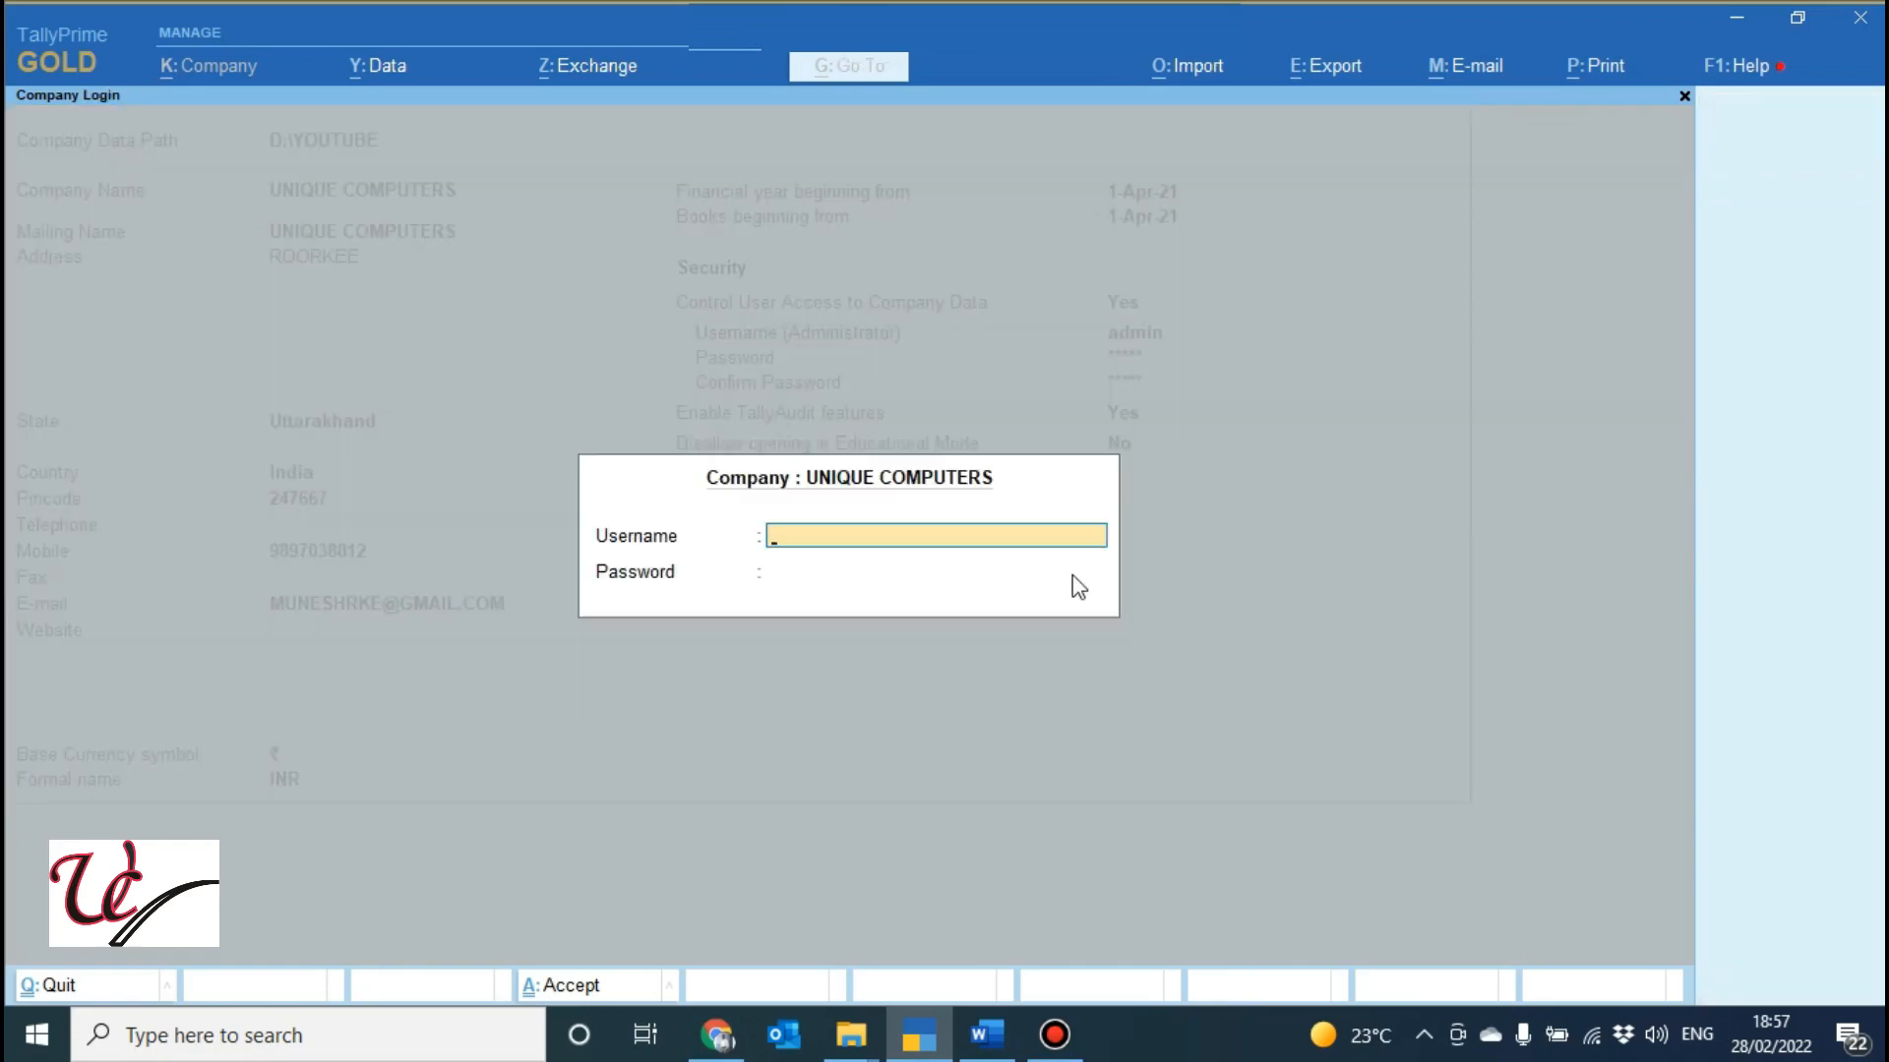
Log into UNIQUE COMPUTERS as admin with the administrator password.
type("admin")
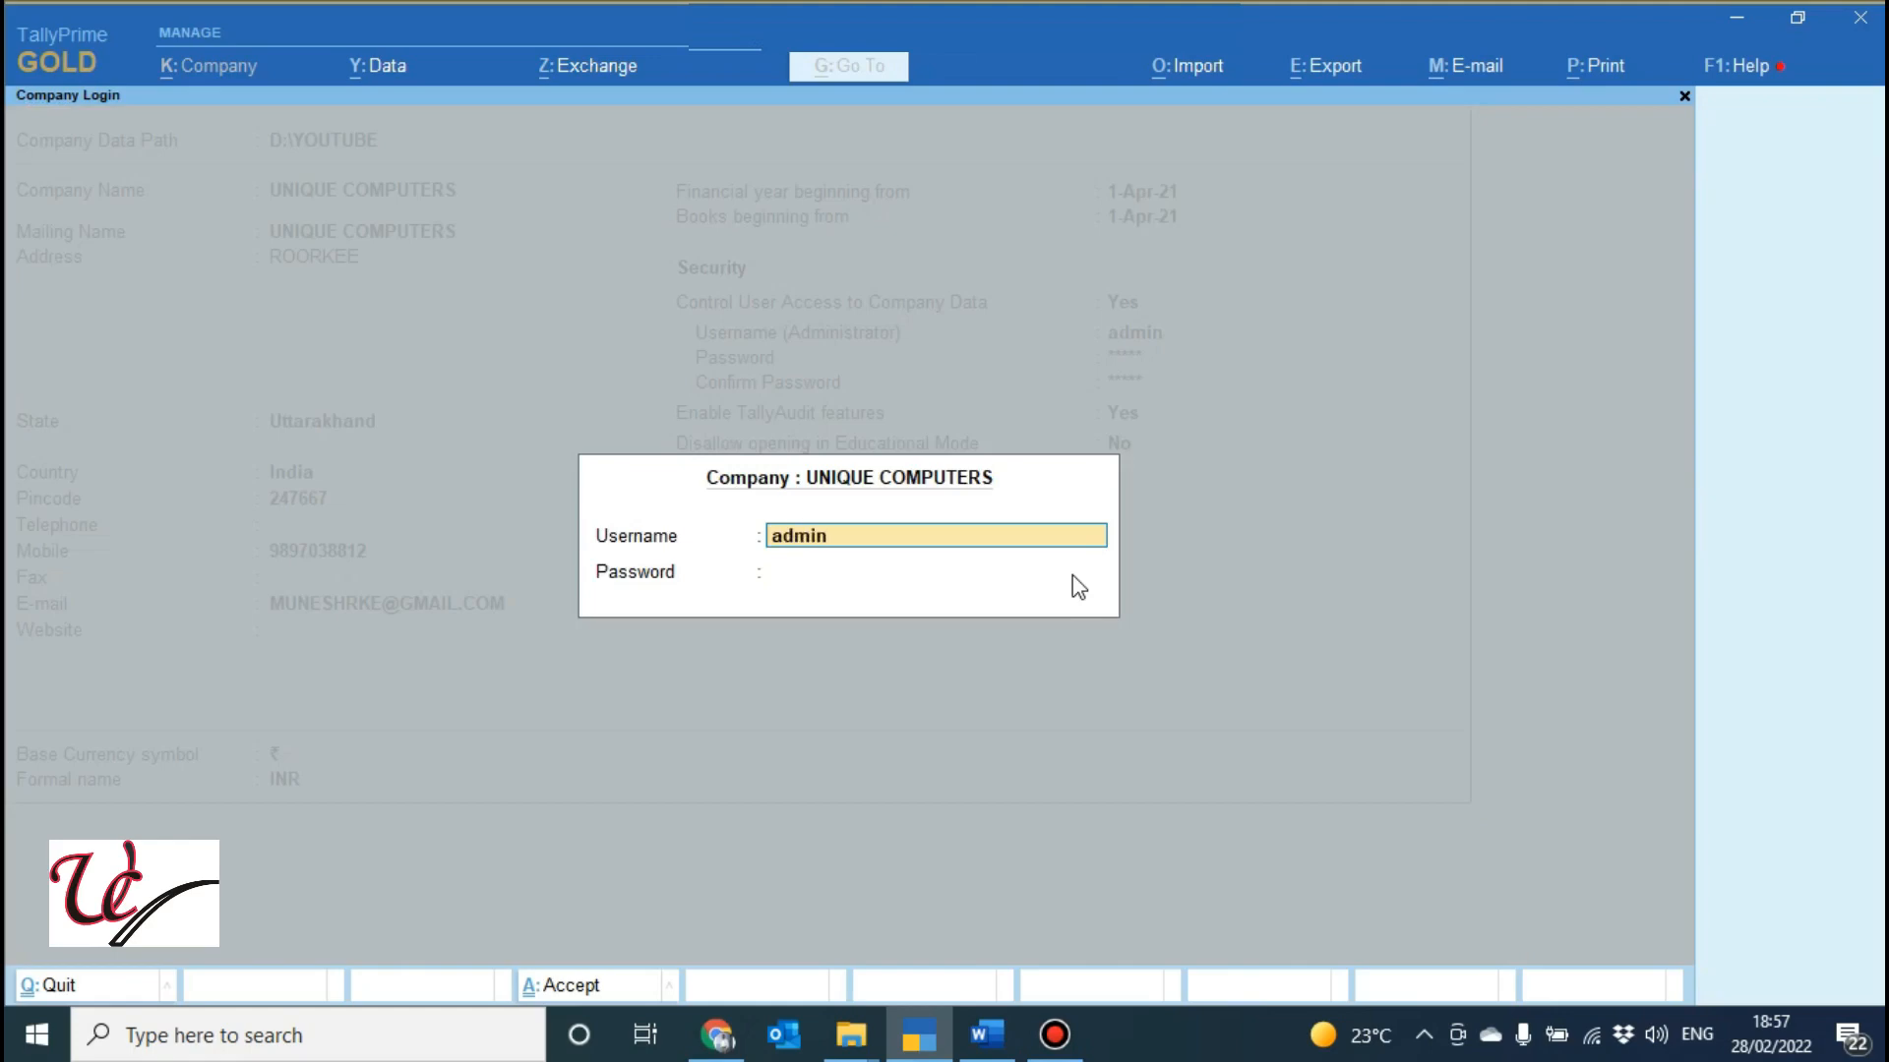
key("Return")
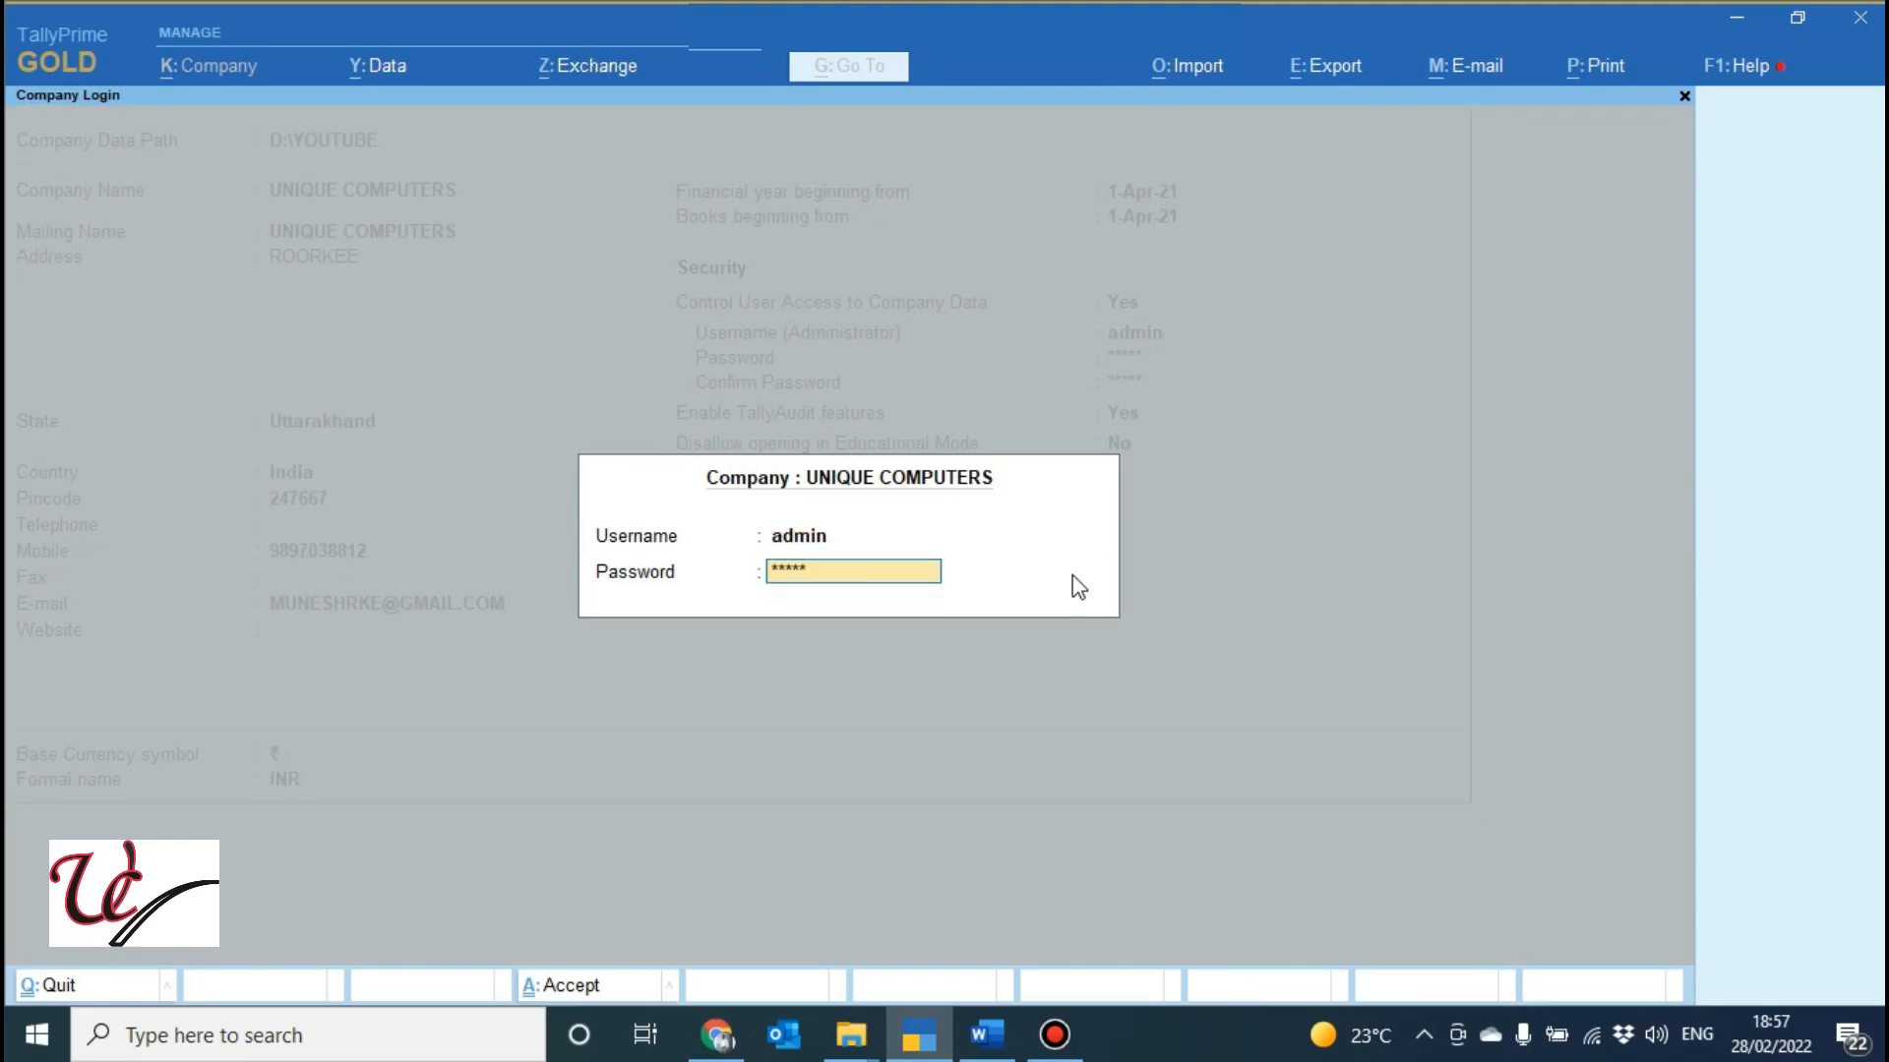
key("Return")
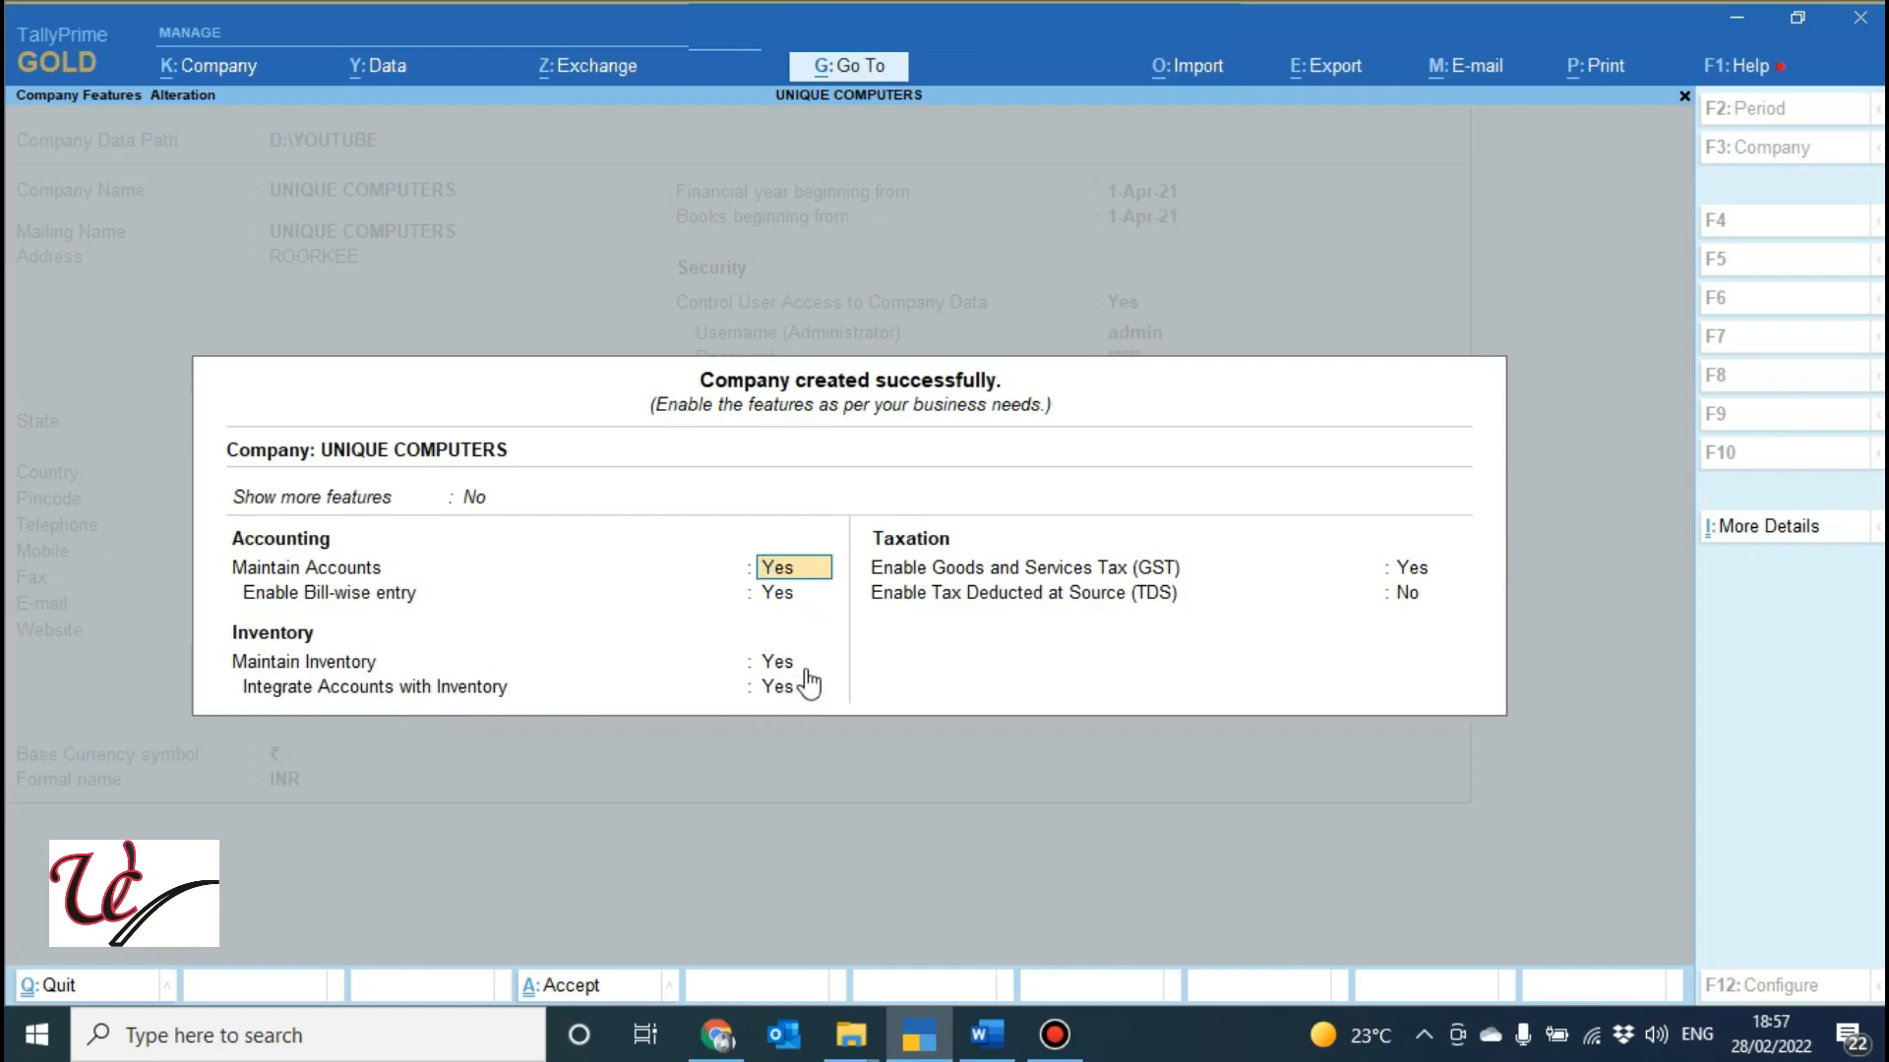
Keep Enable Goods and Services Tax (GST) at Yes to bring up GST Details.
left_click(1418, 575)
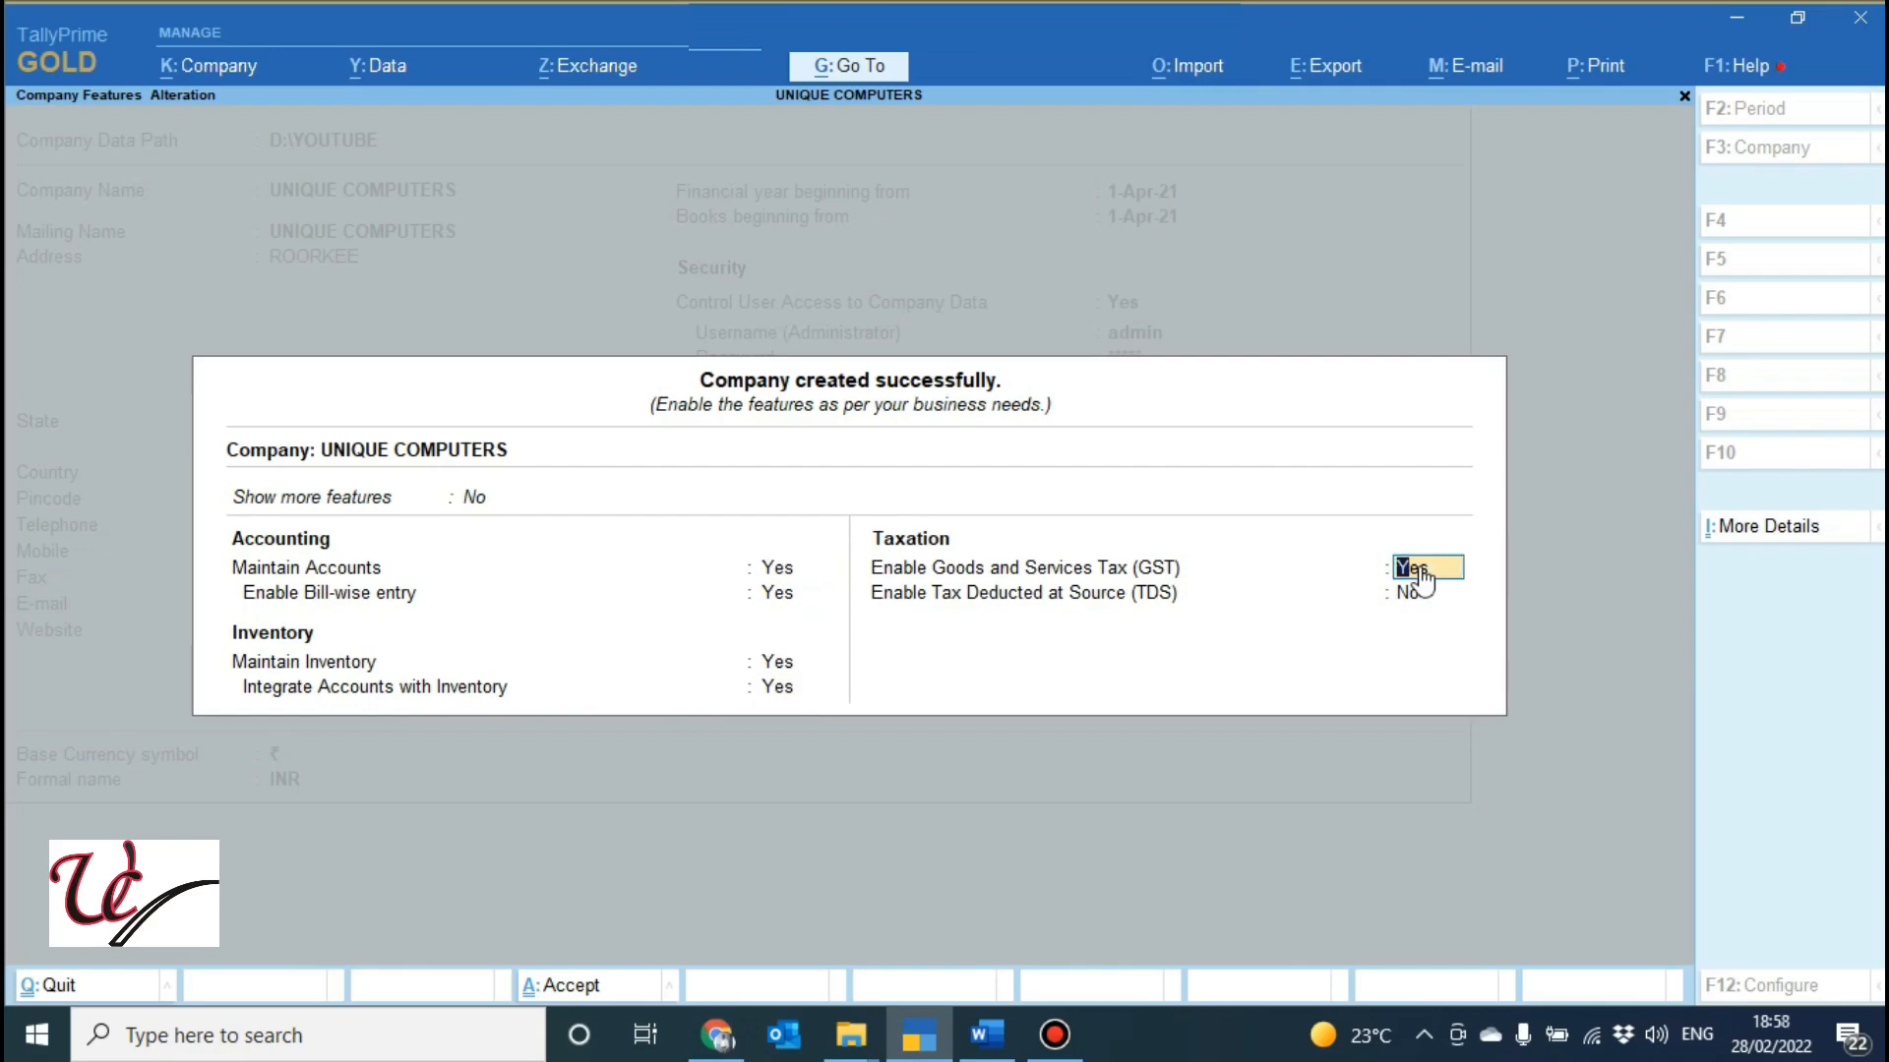
key("Return")
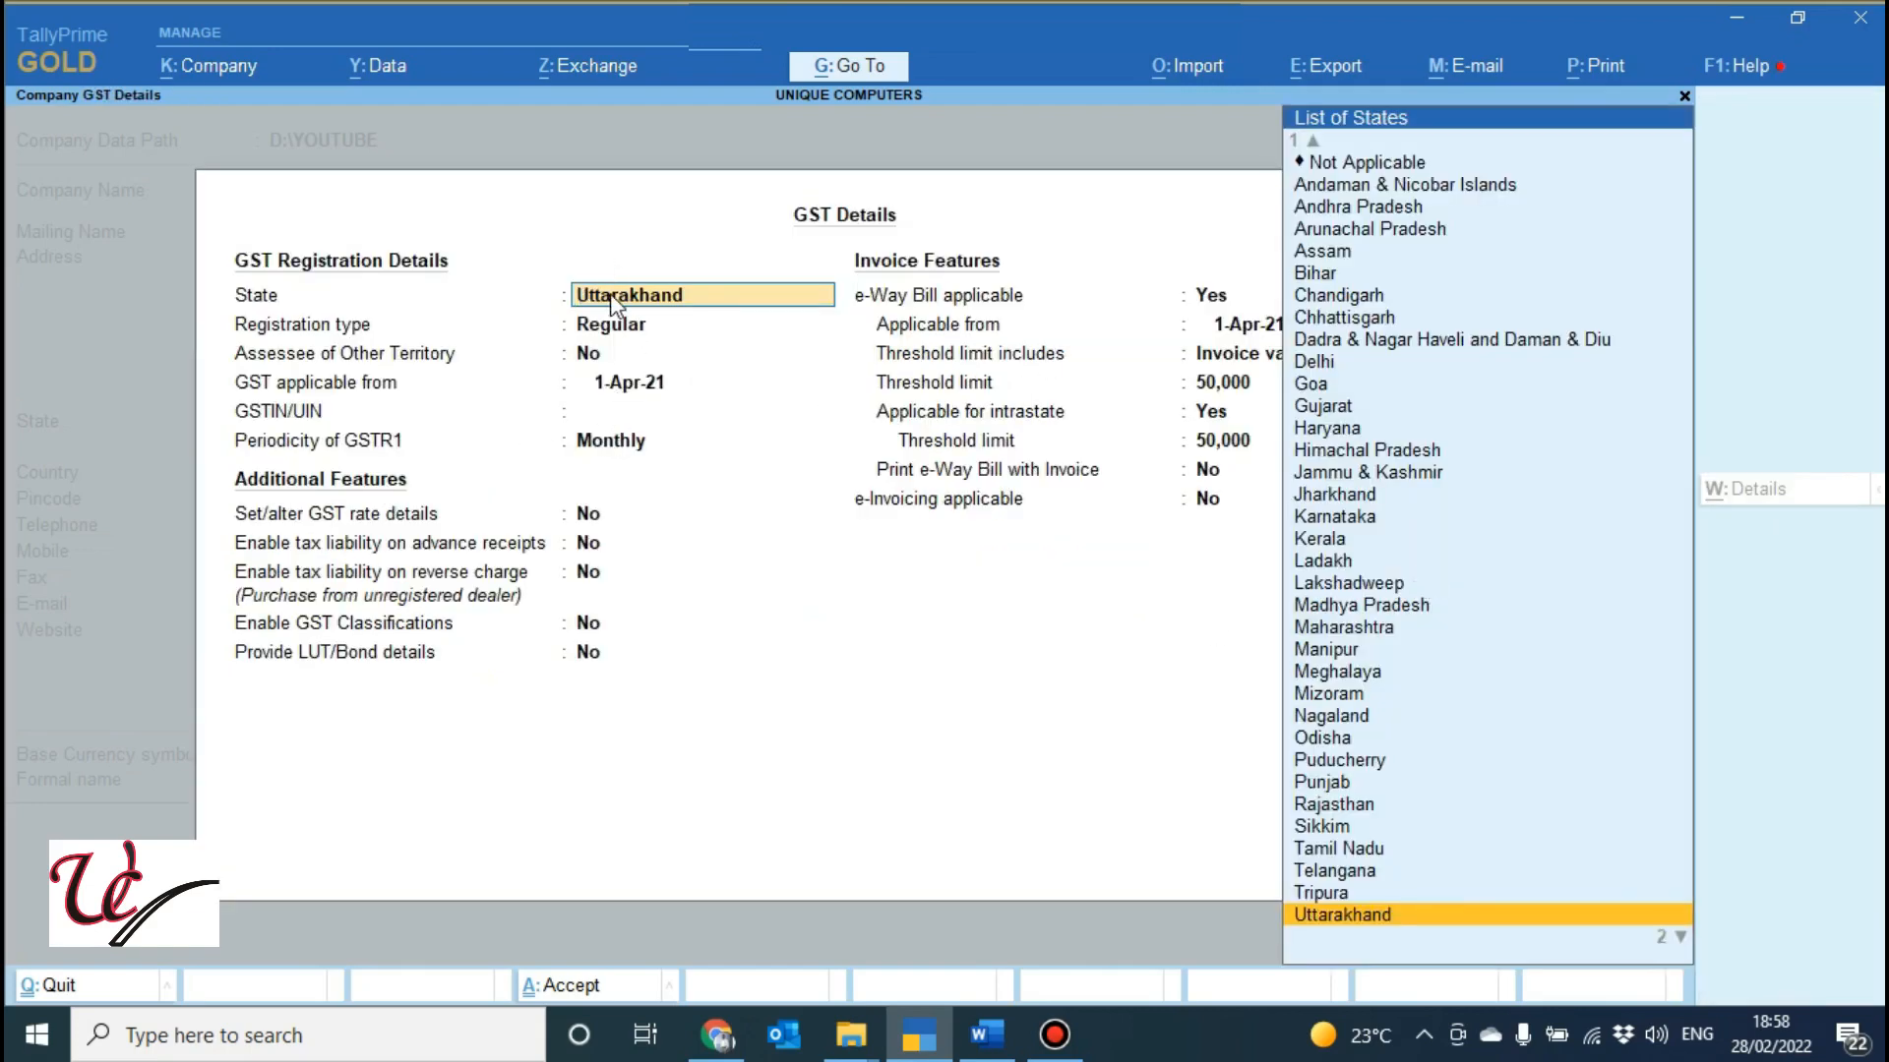
Register GST as Regular in Uttarakhand from 1-Apr-21, GSTIN blank, with Monthly GSTR1 periodicity.
key("Return")
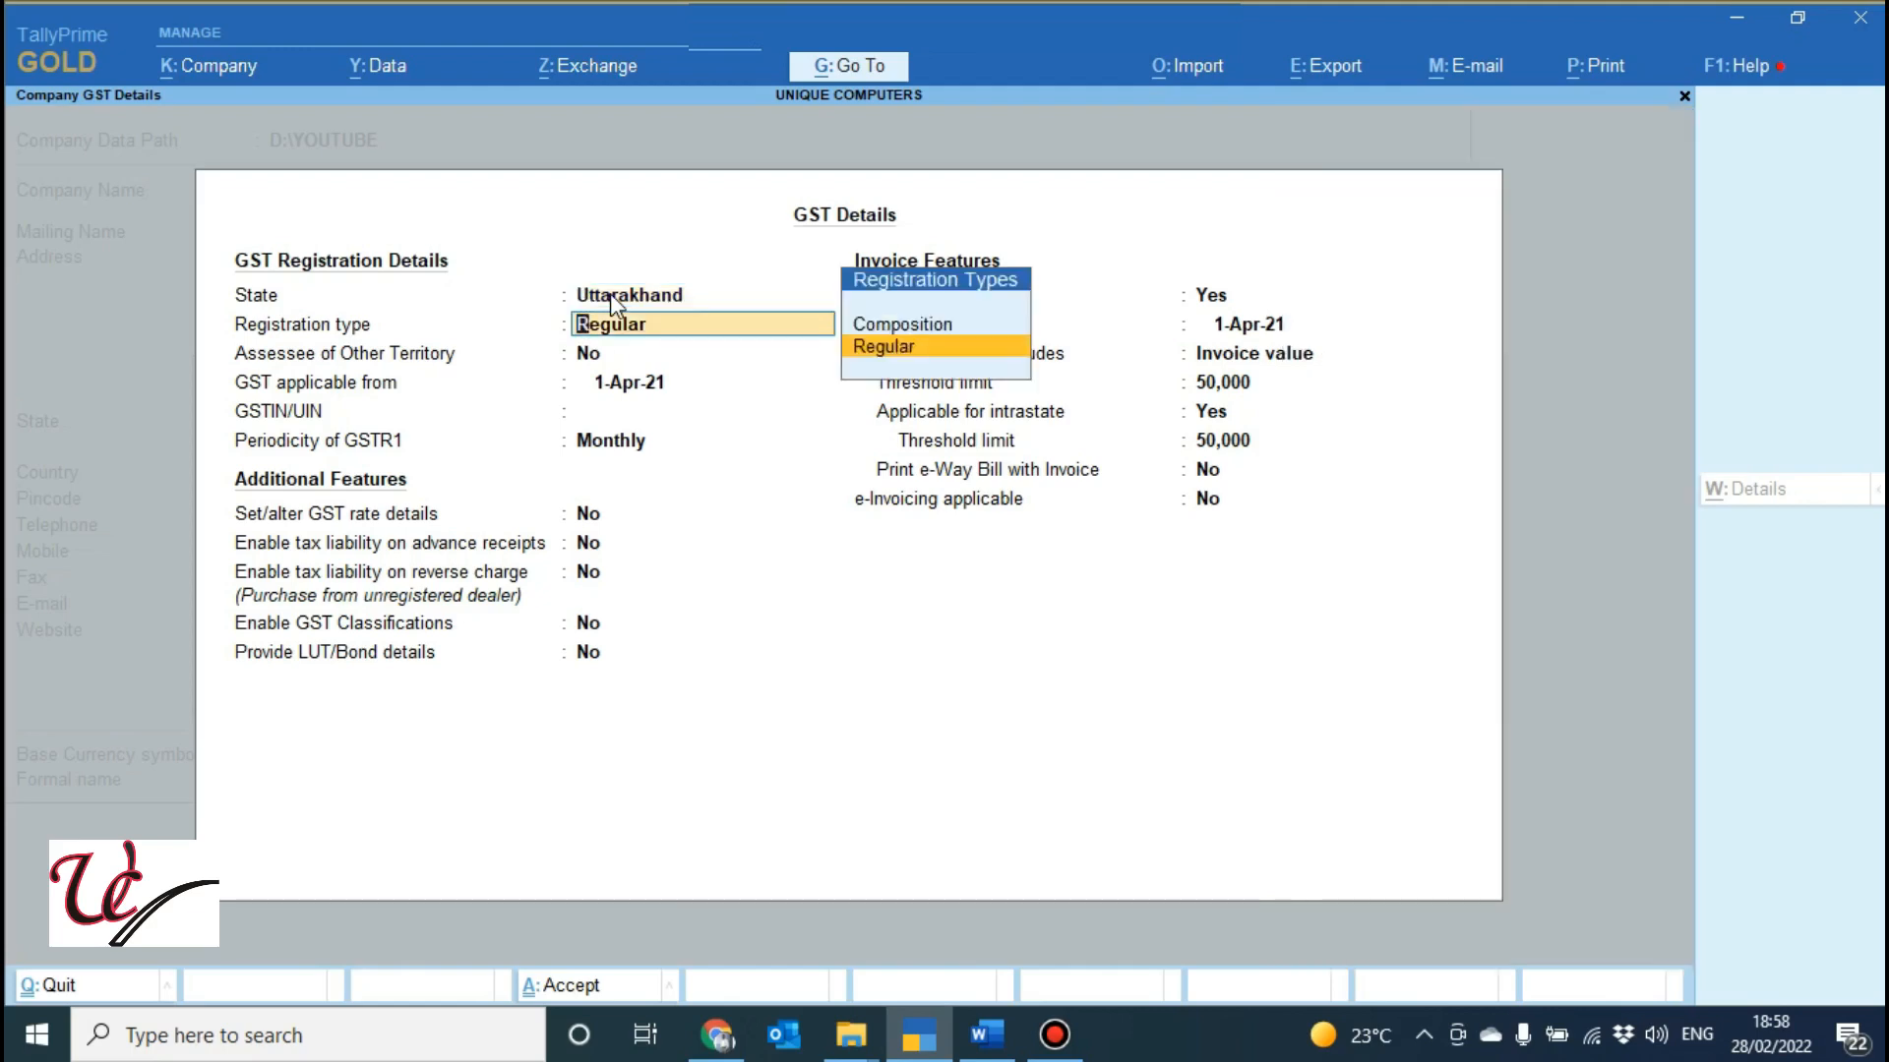
left_click(627, 388)
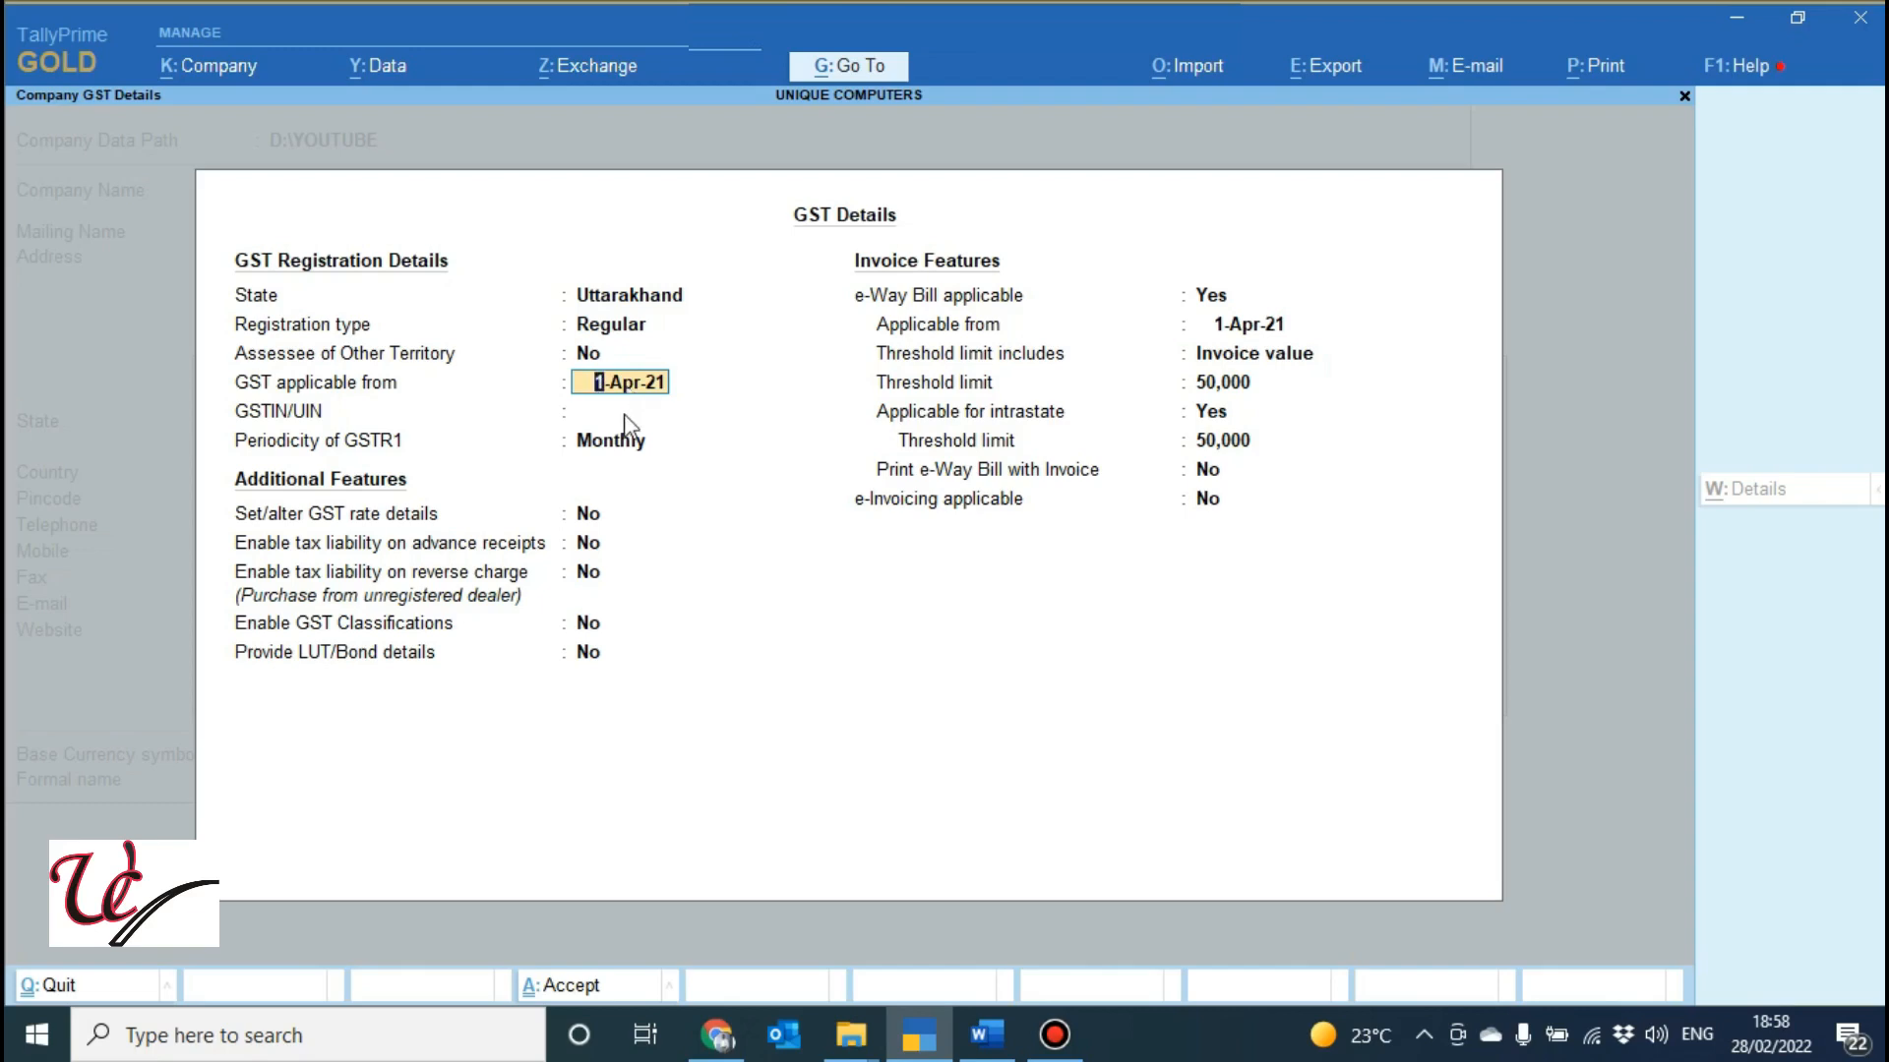
key("Return")
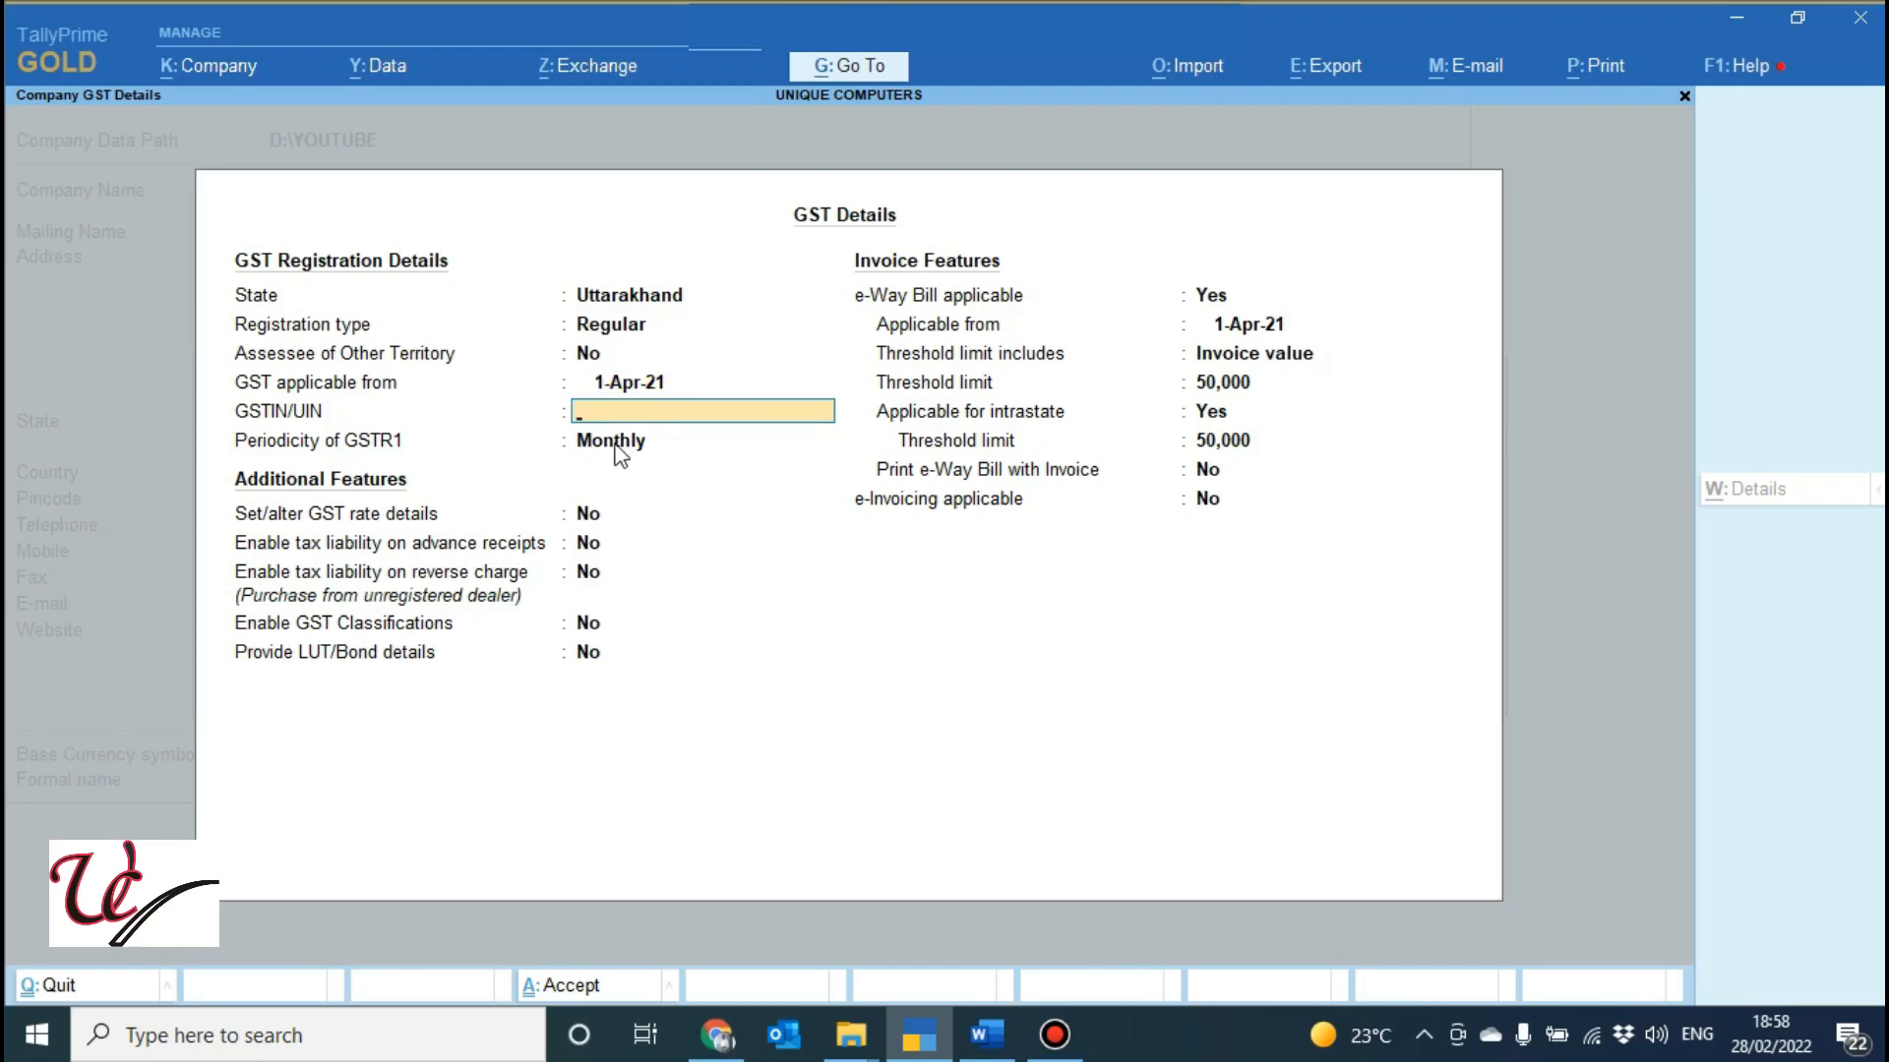
key("Return")
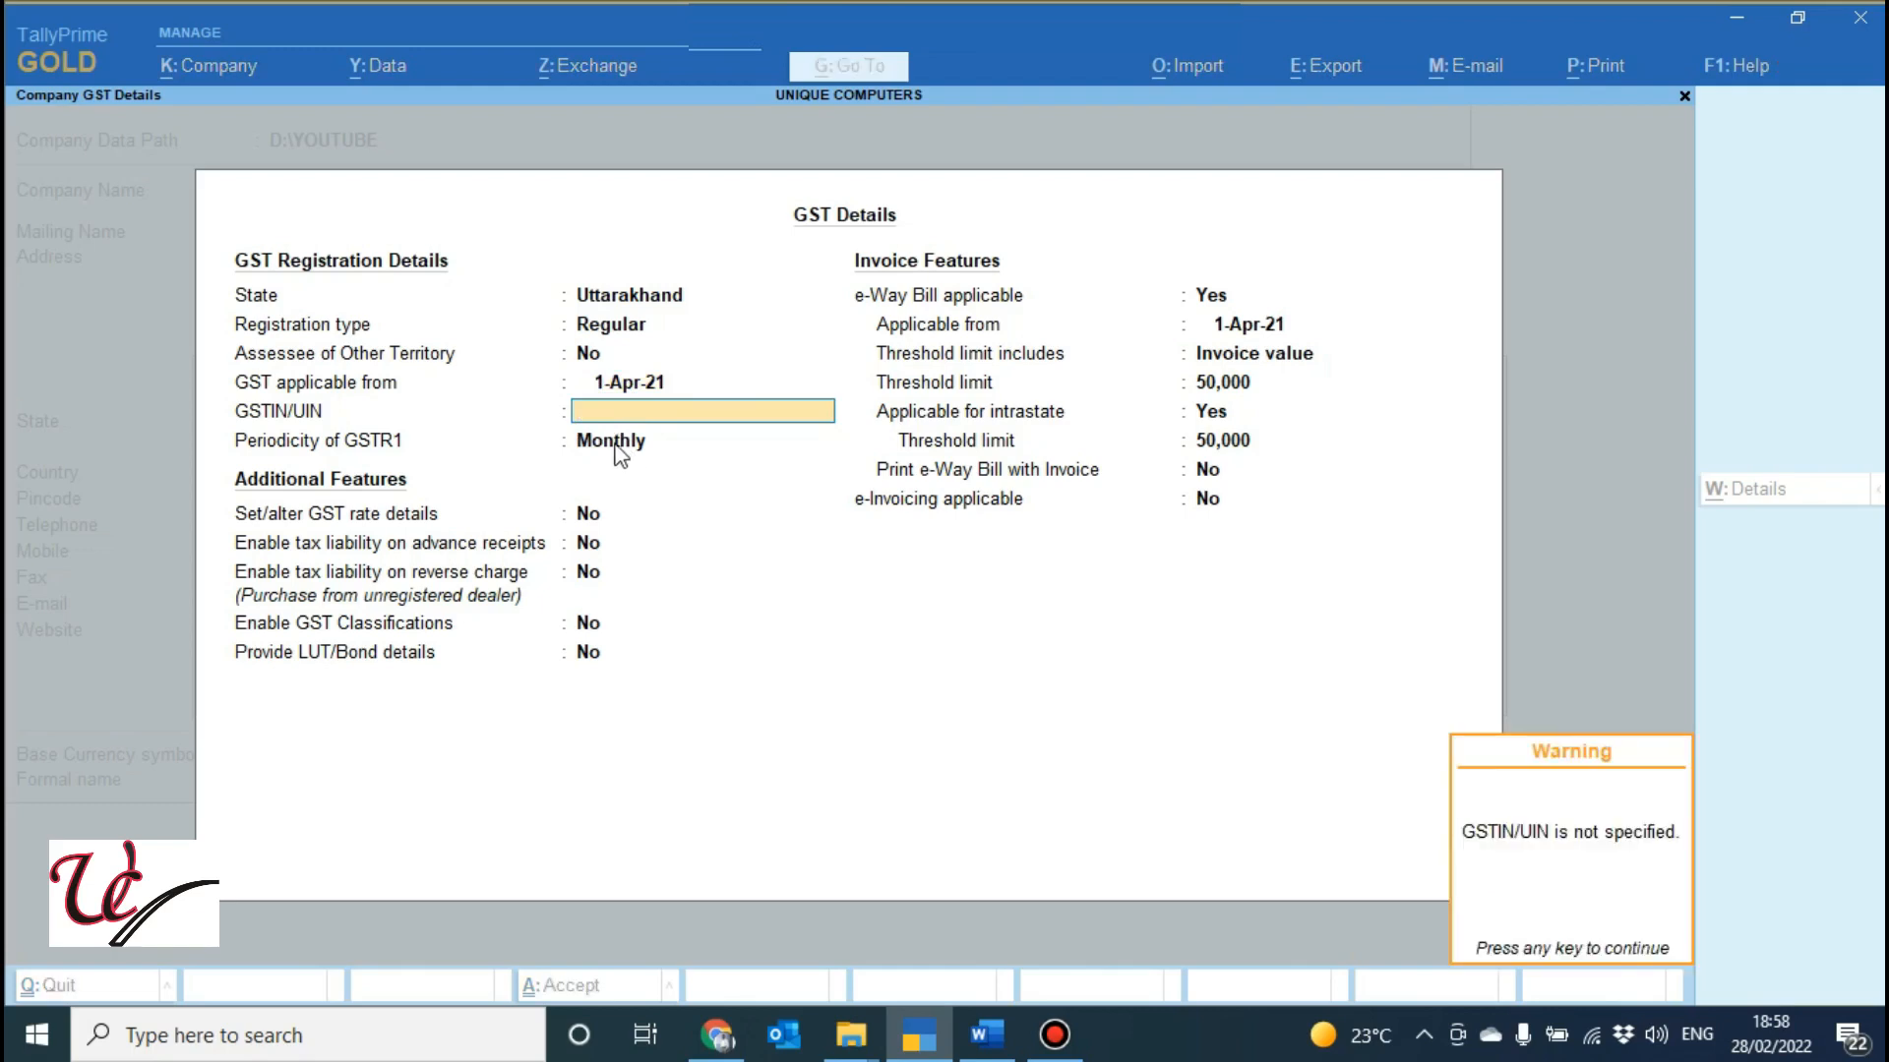
key("Return")
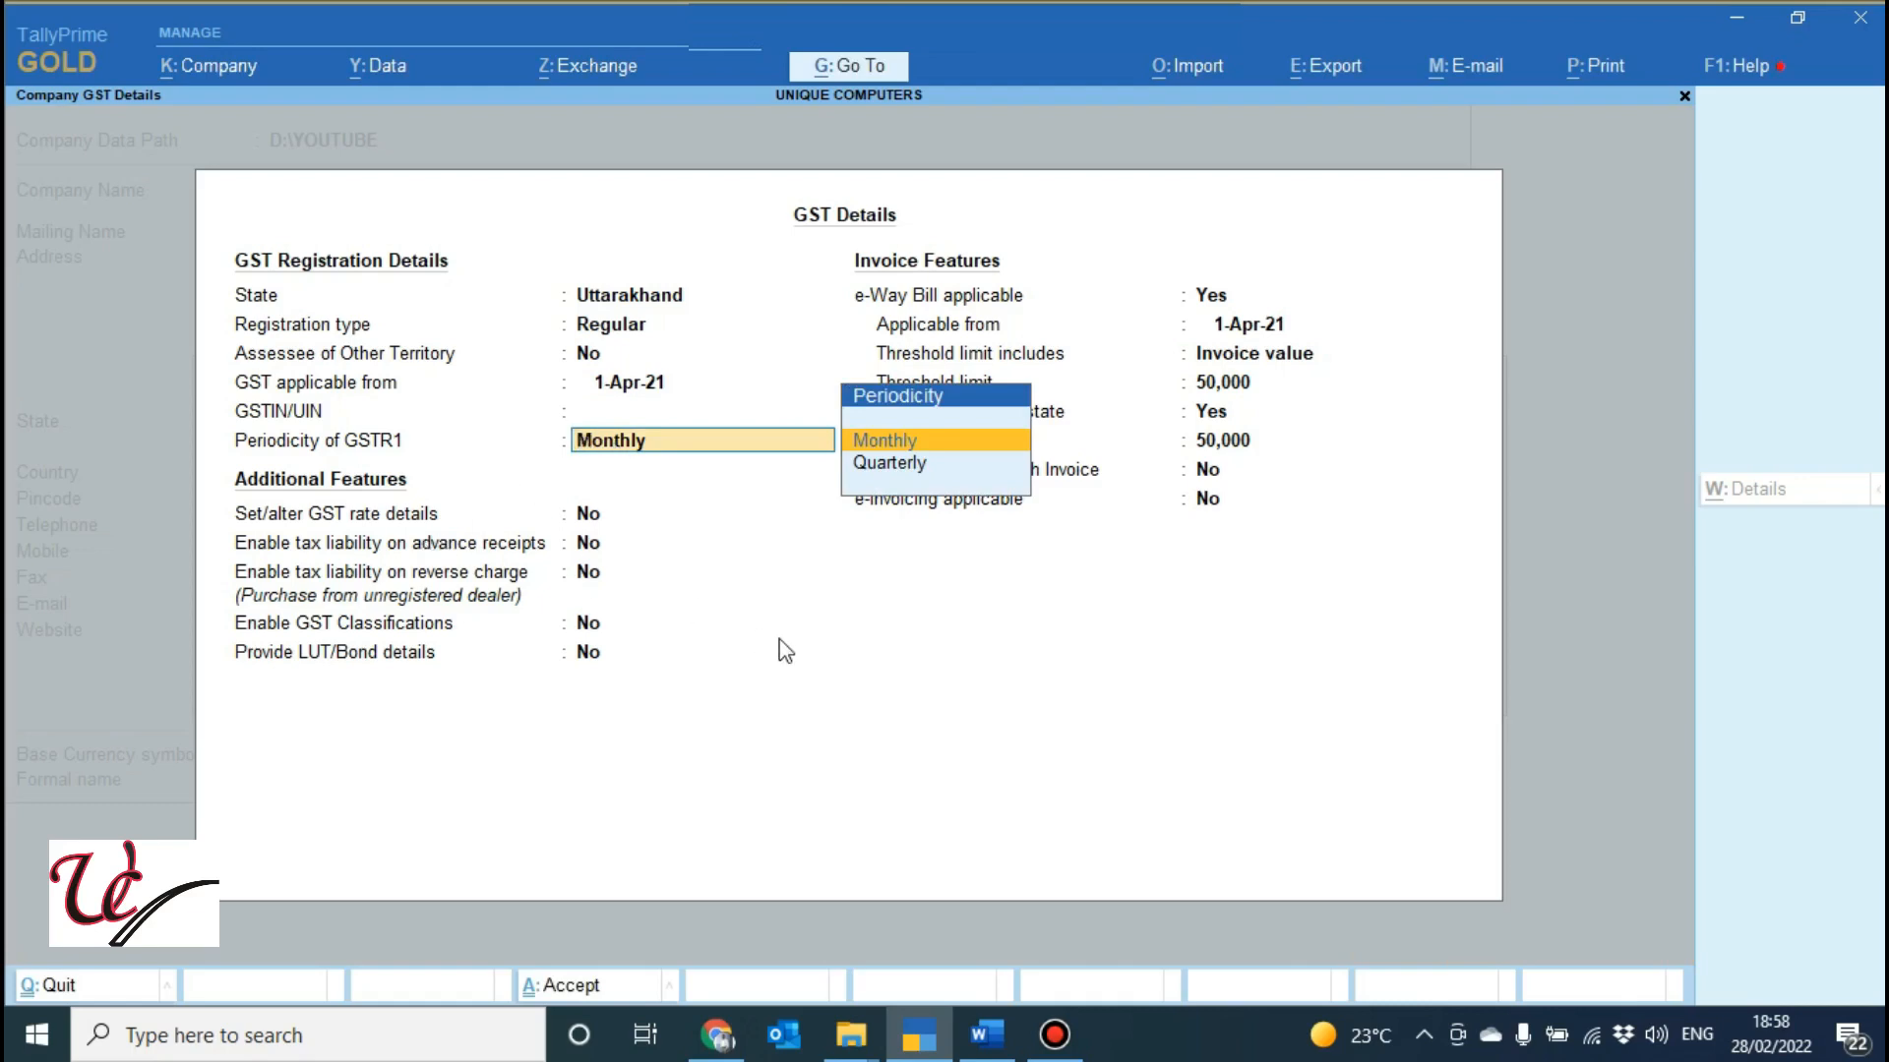
key("Return")
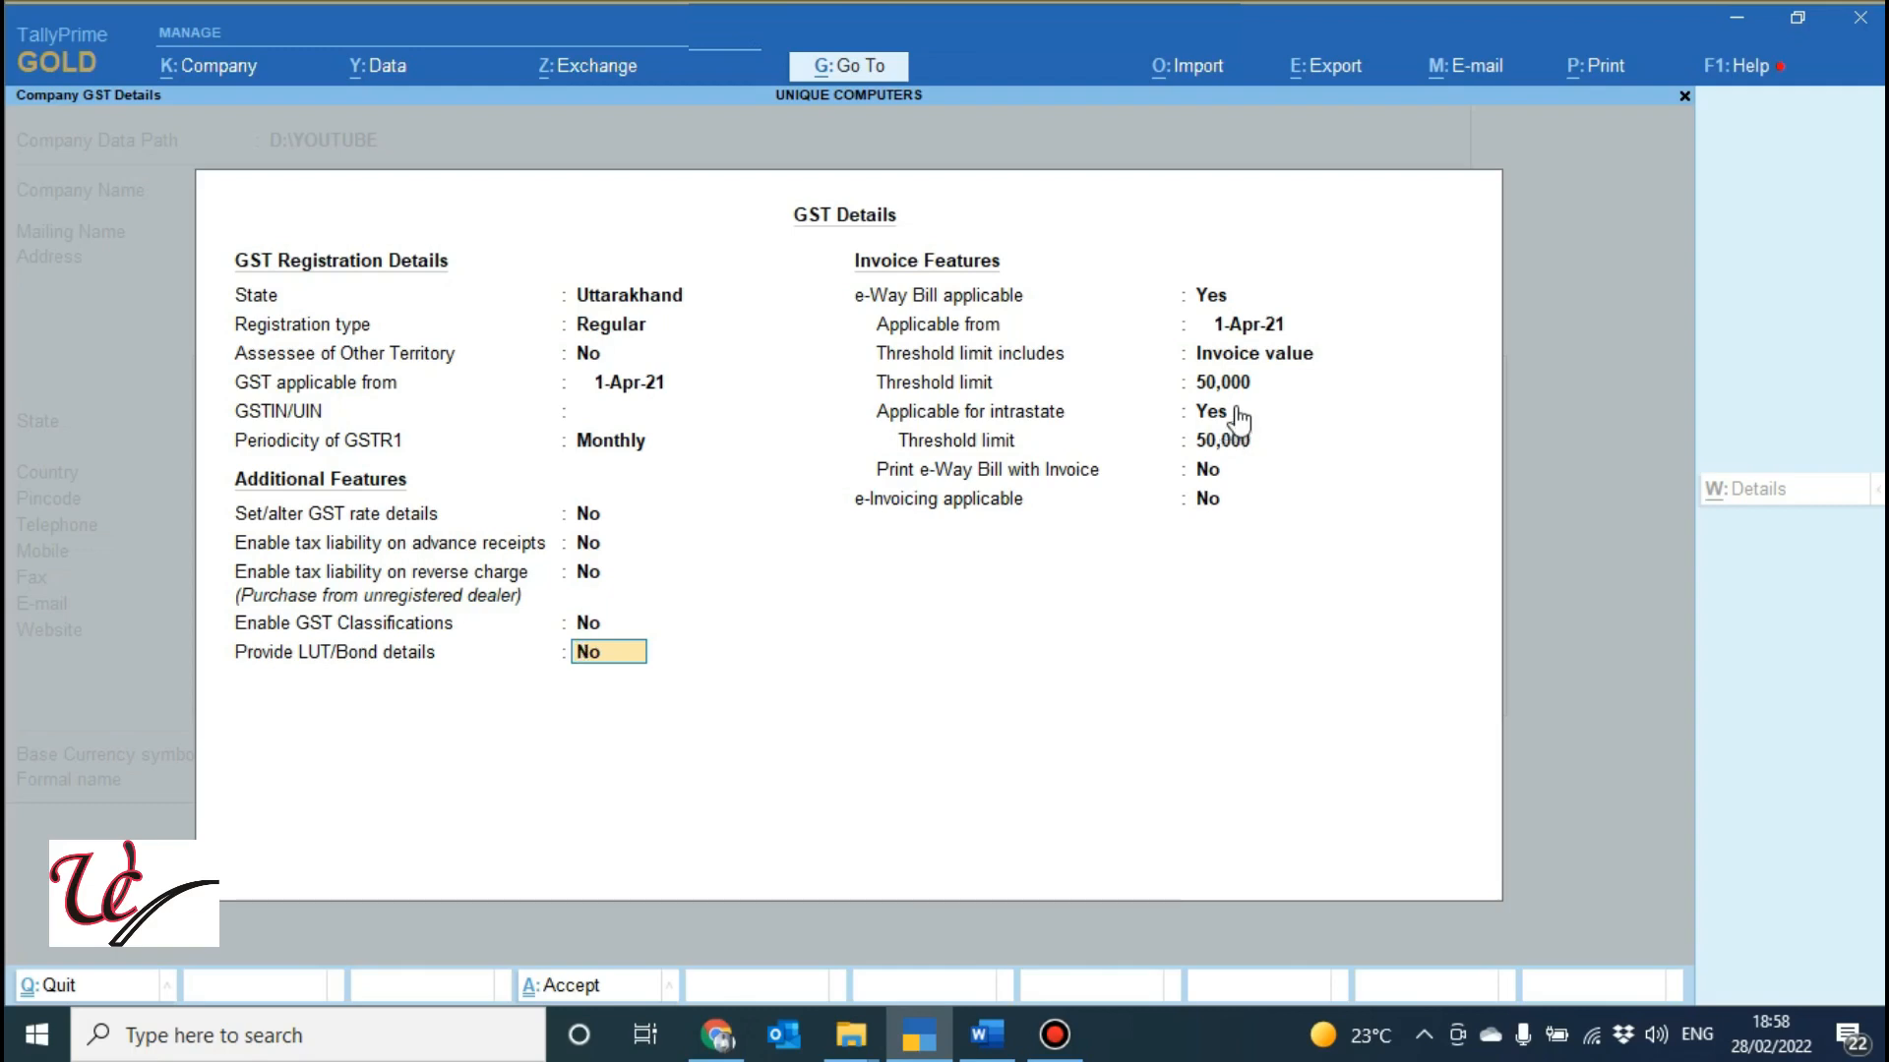
Review the e-Way Bill settings and set Print e-Way Bill with Invoice to Yes.
left_click(1215, 307)
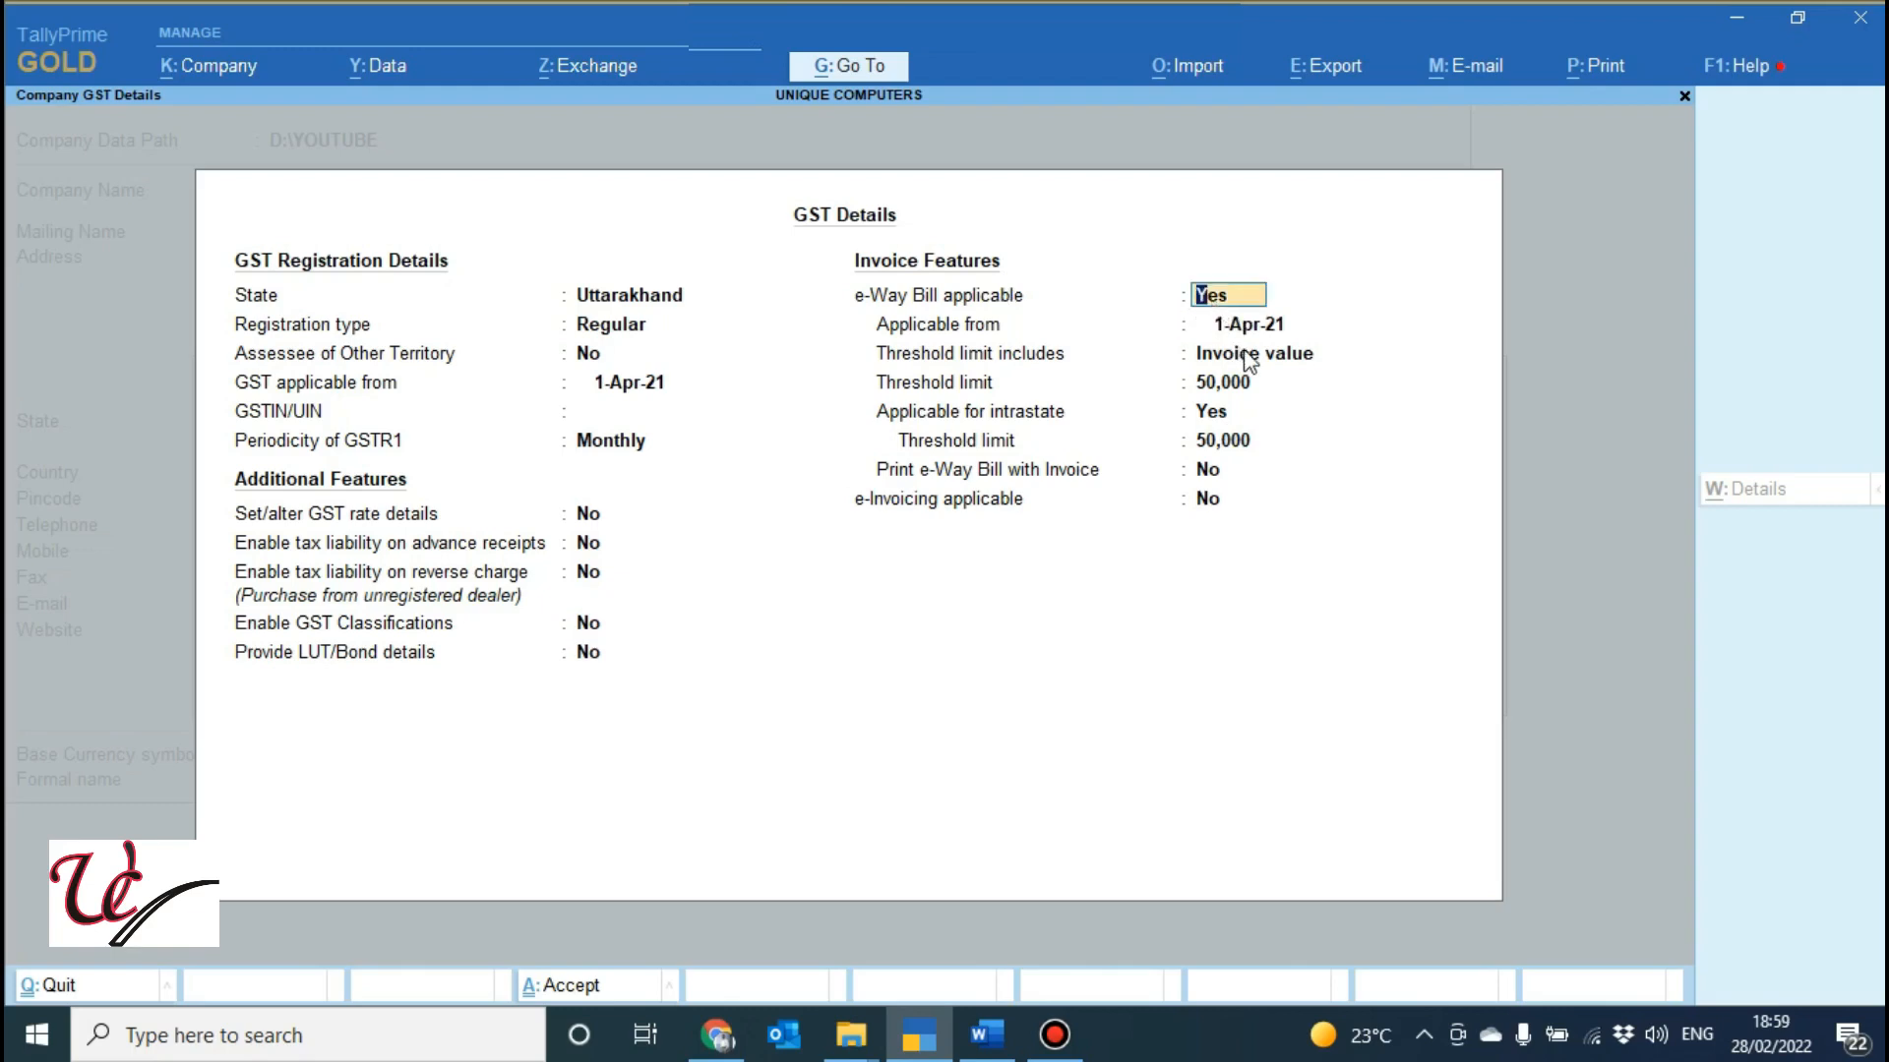
key("Return")
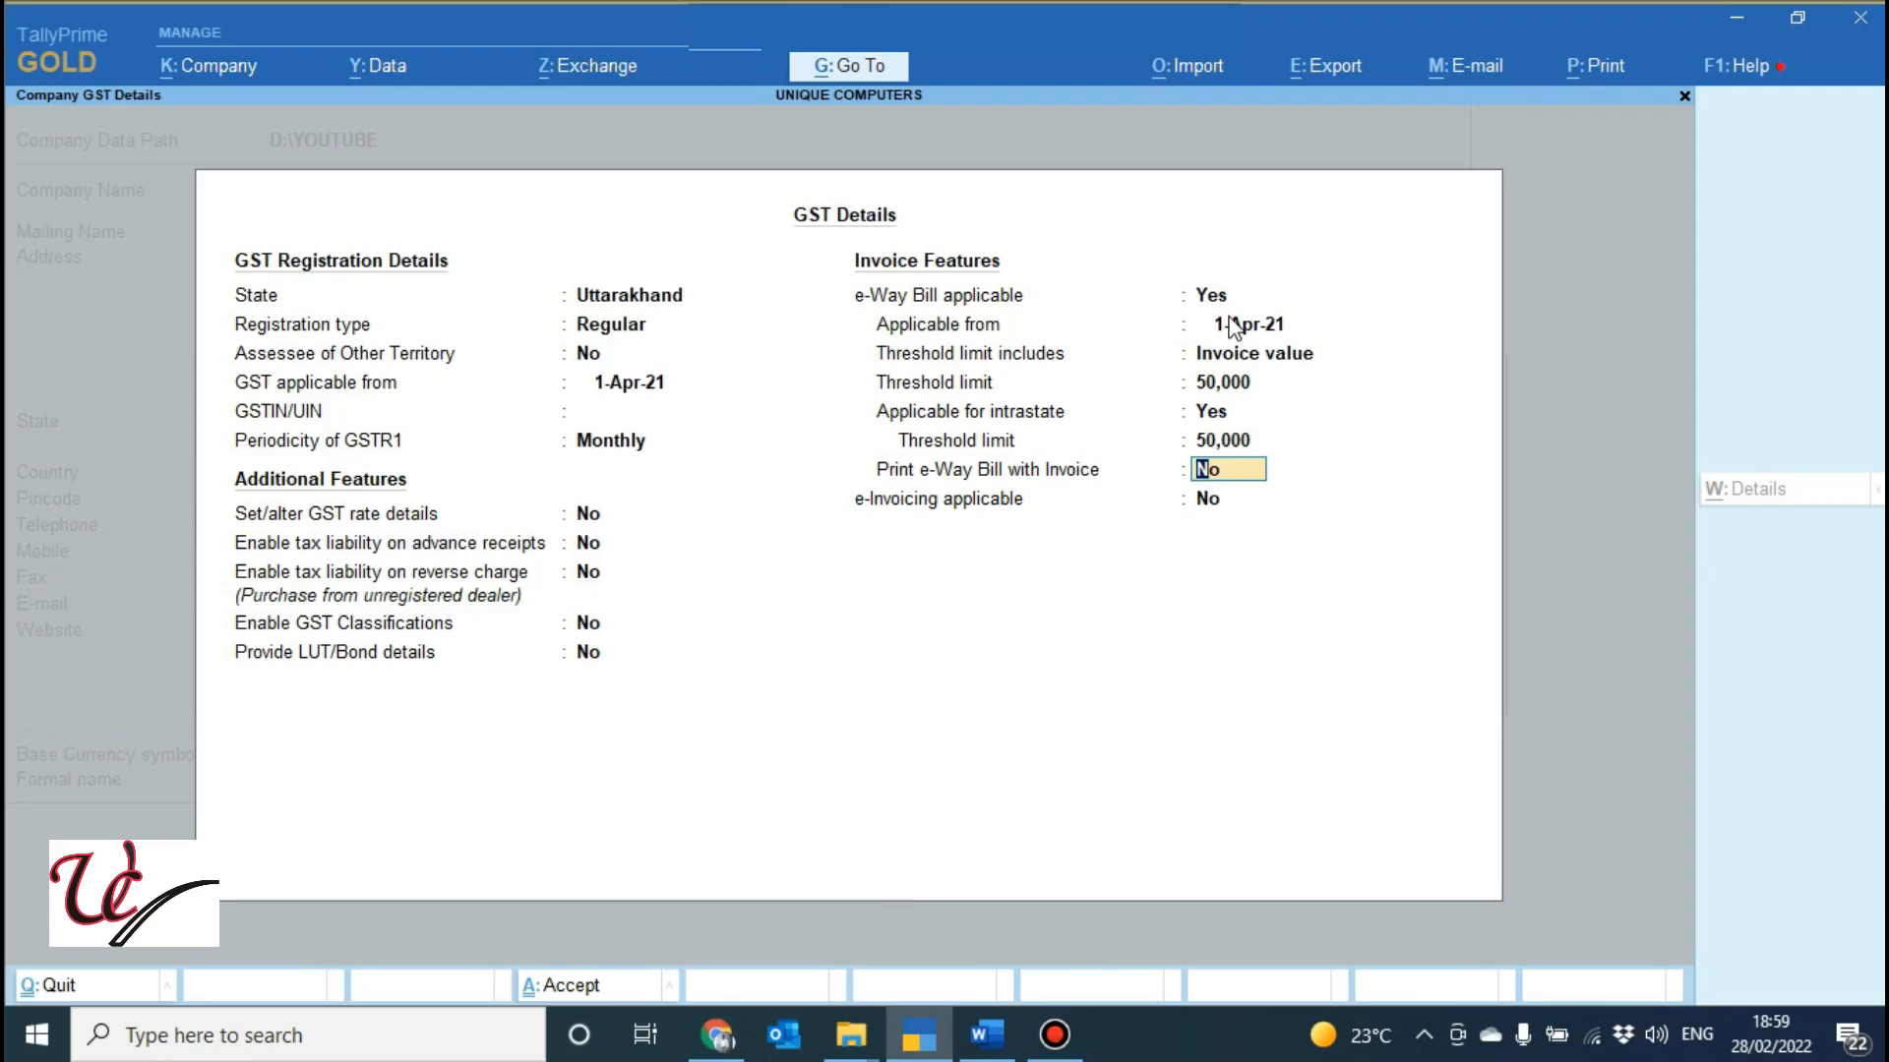
left_click(1232, 328)
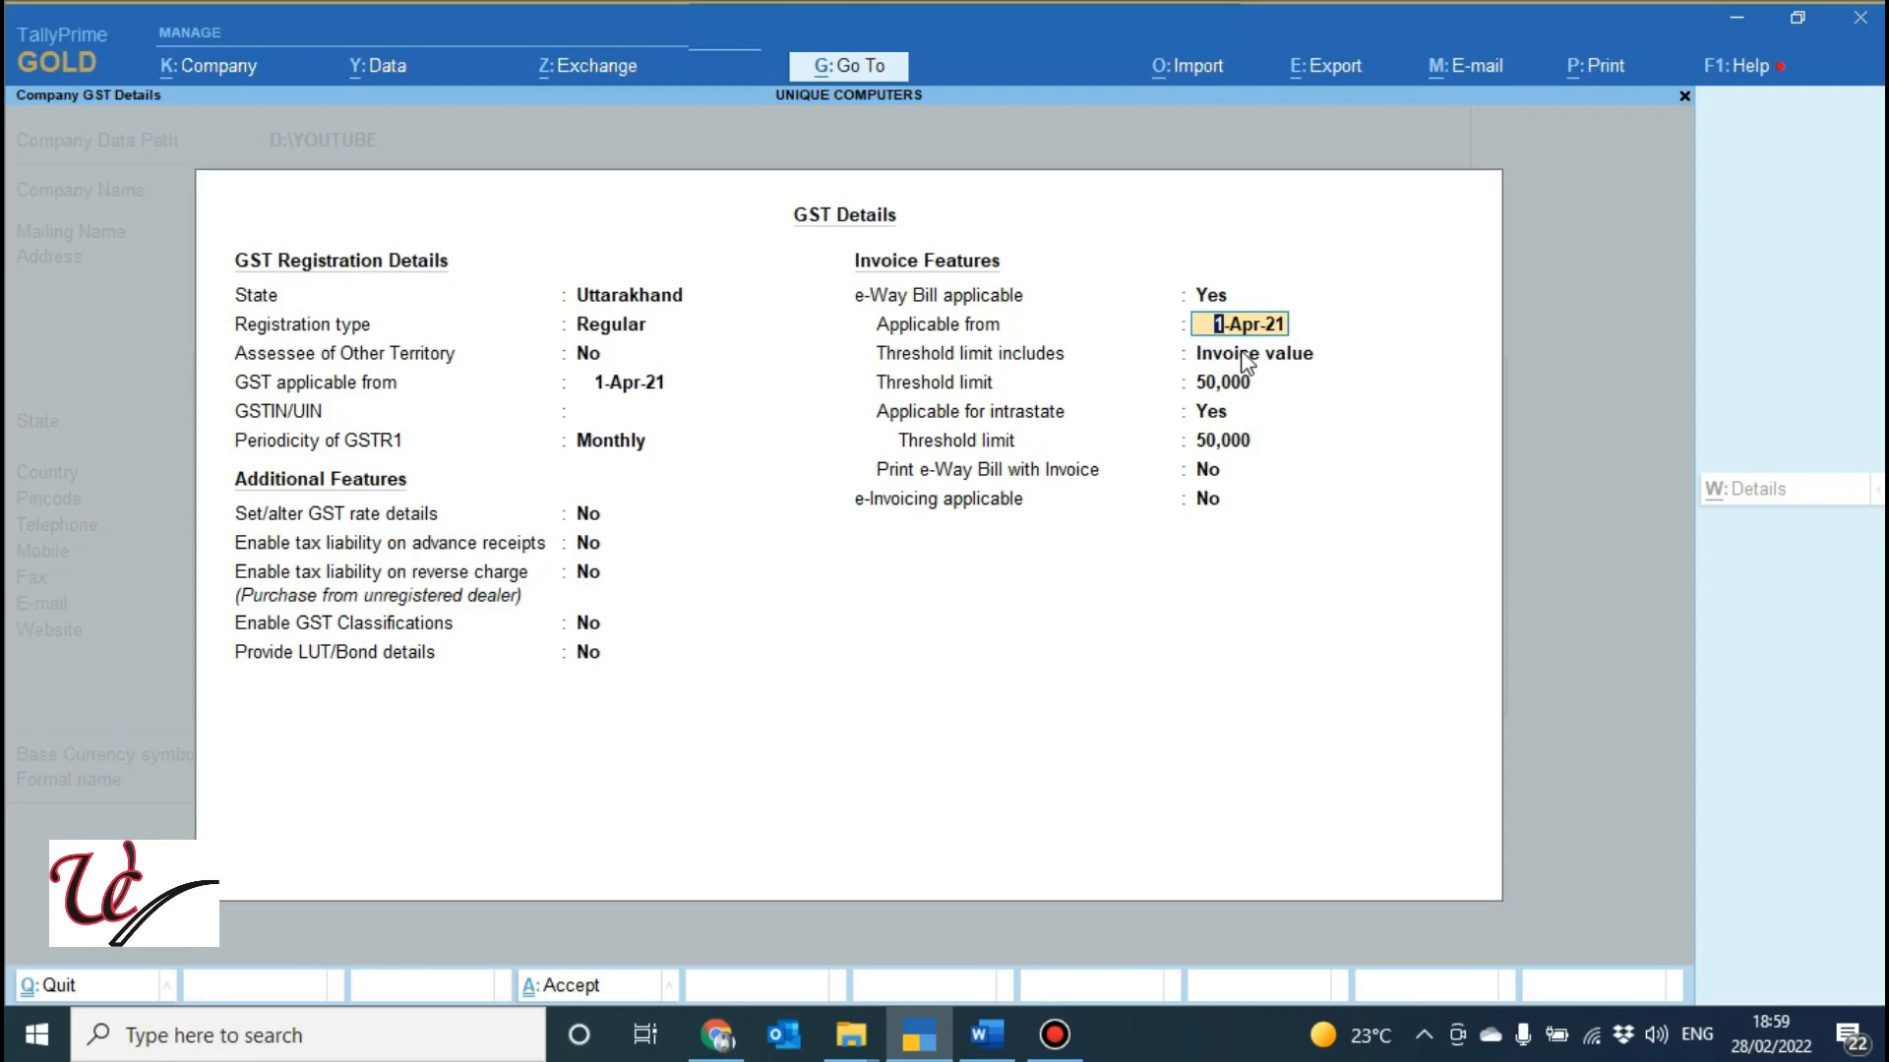
left_click(1220, 384)
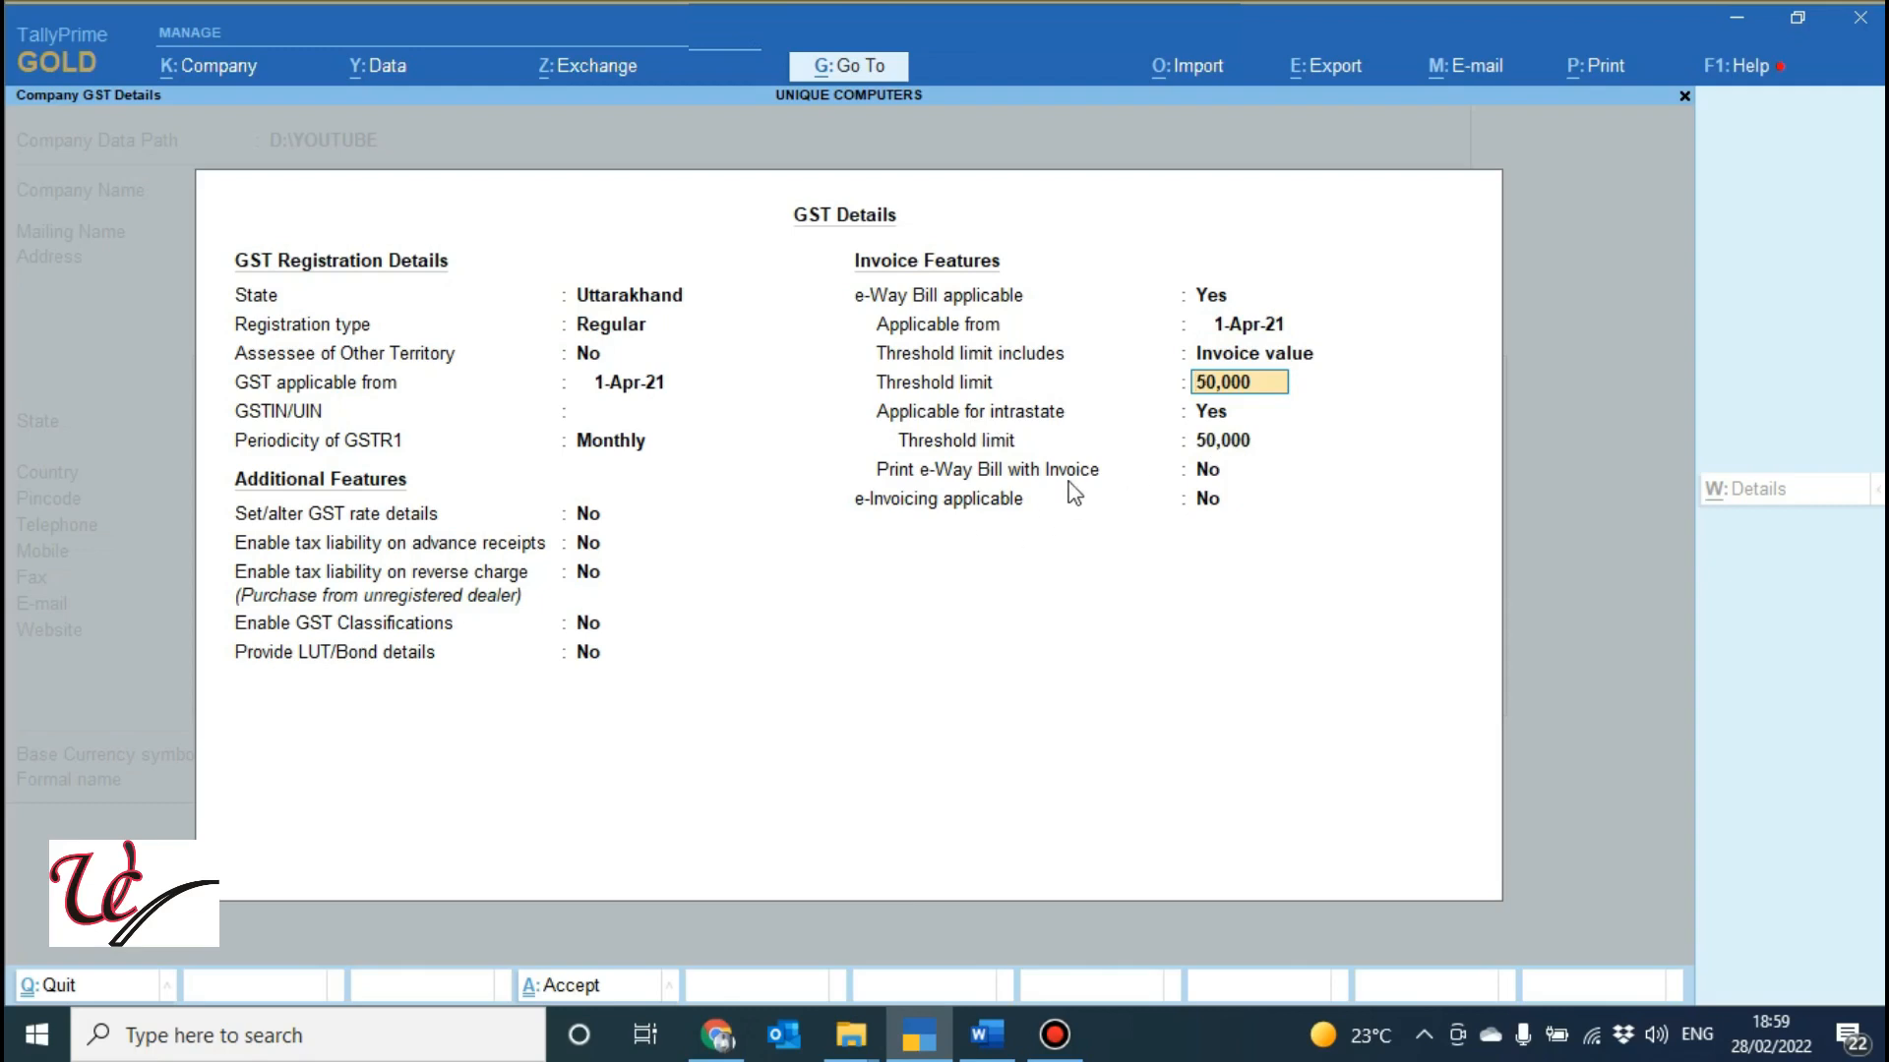
left_click(1207, 474)
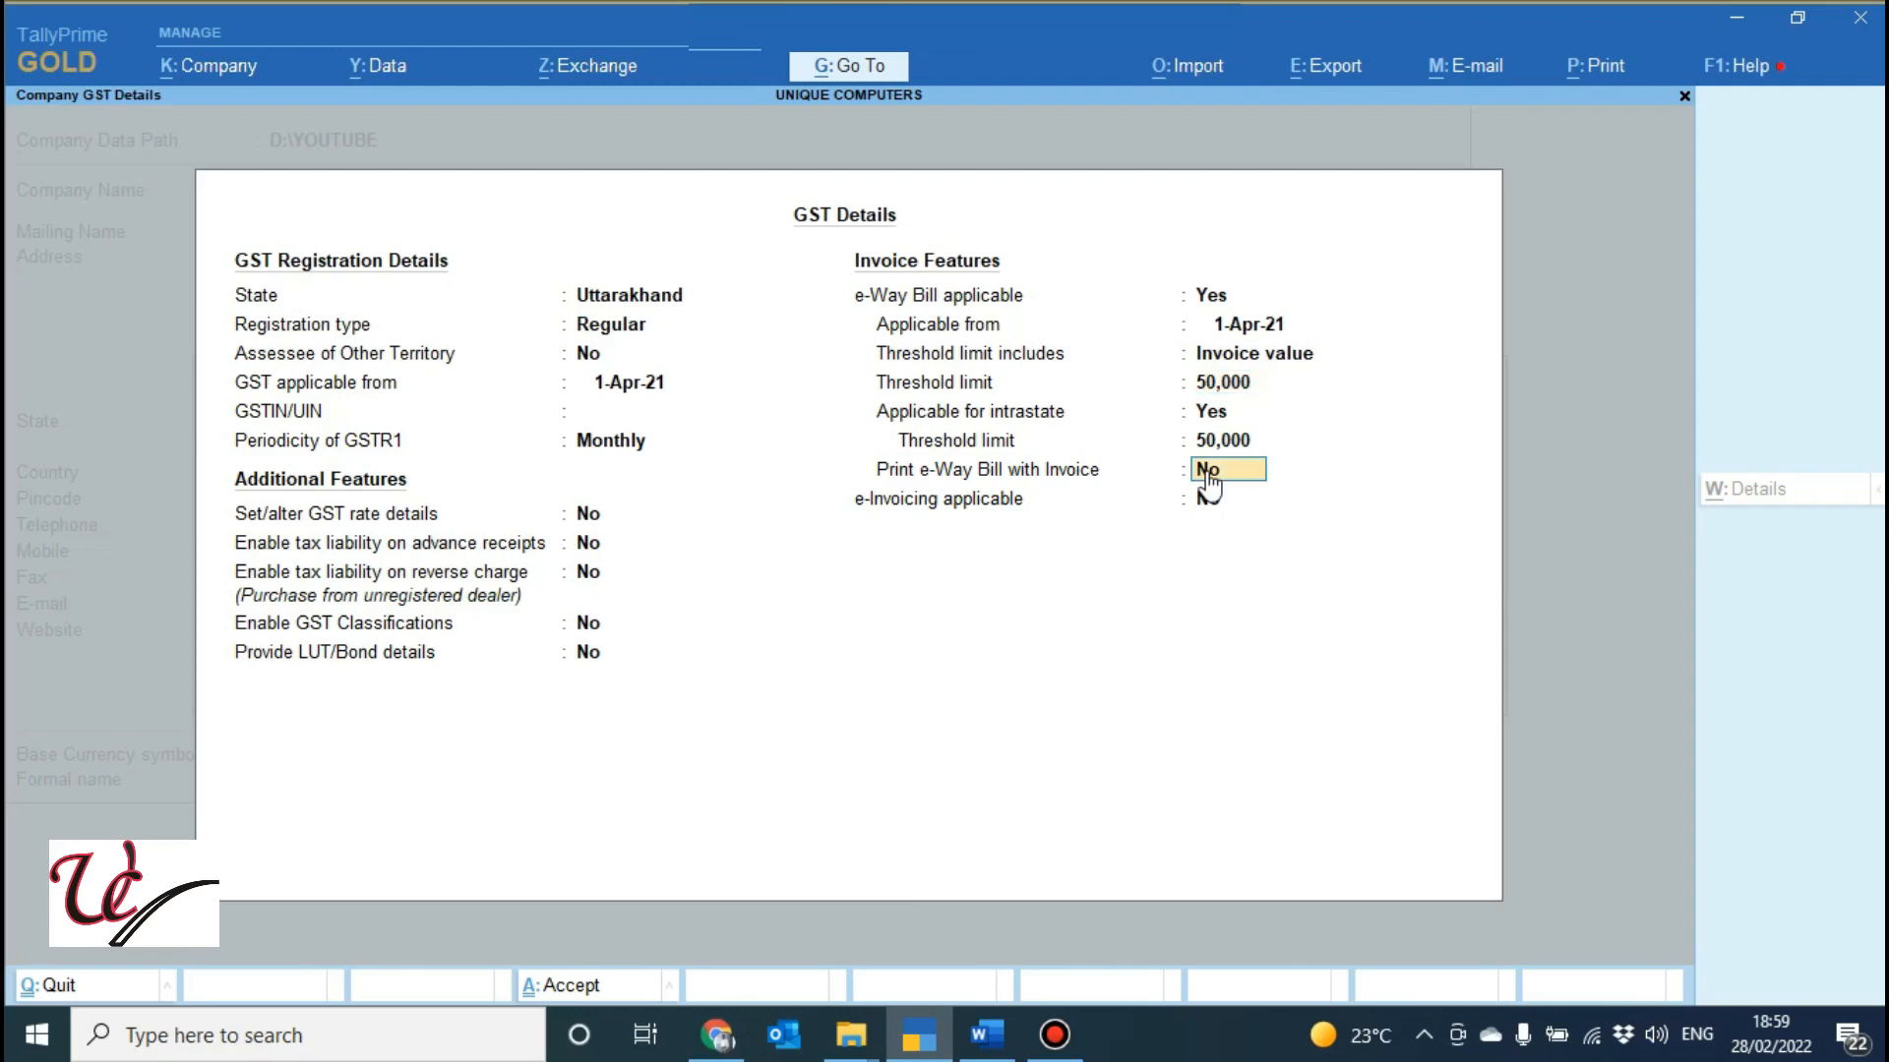
type("y")
key("Return")
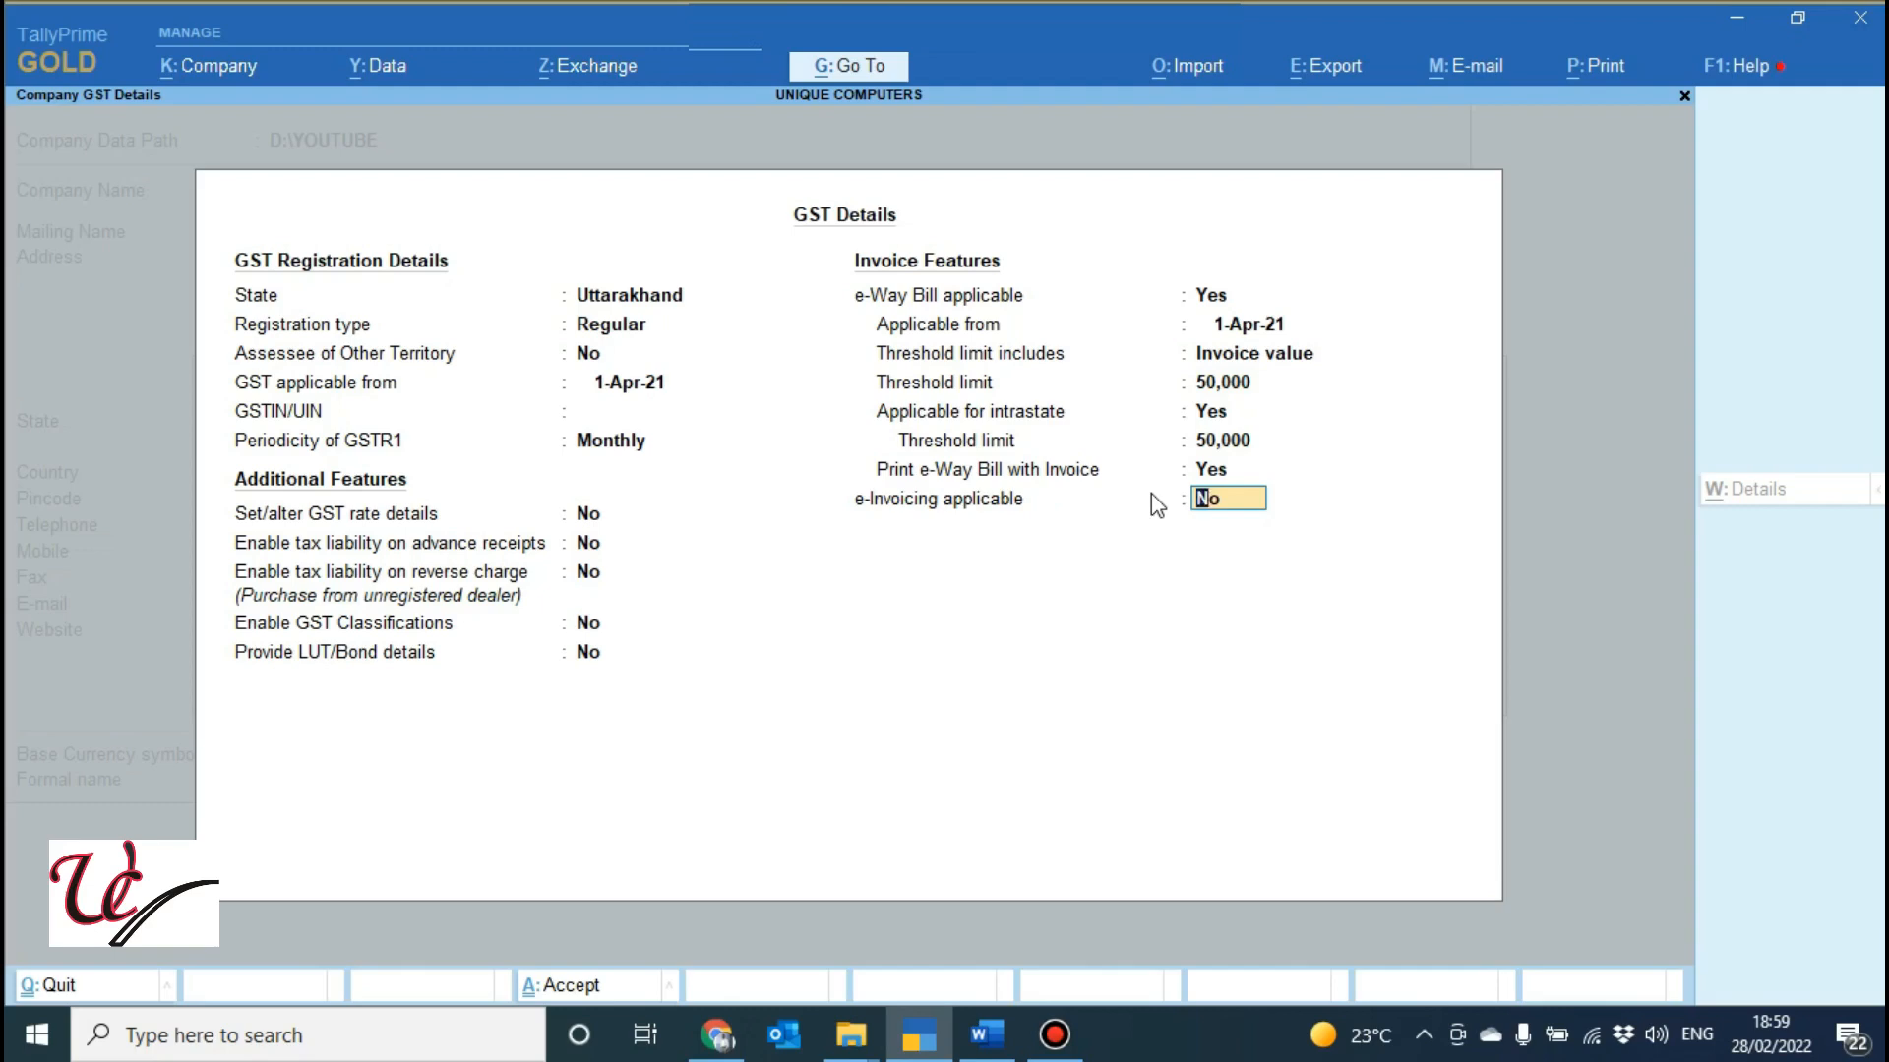
Leave e-Invoicing at No, accept GST Details and Company Features, then bring Word forward.
type("y")
key("Return")
key("BackSpace")
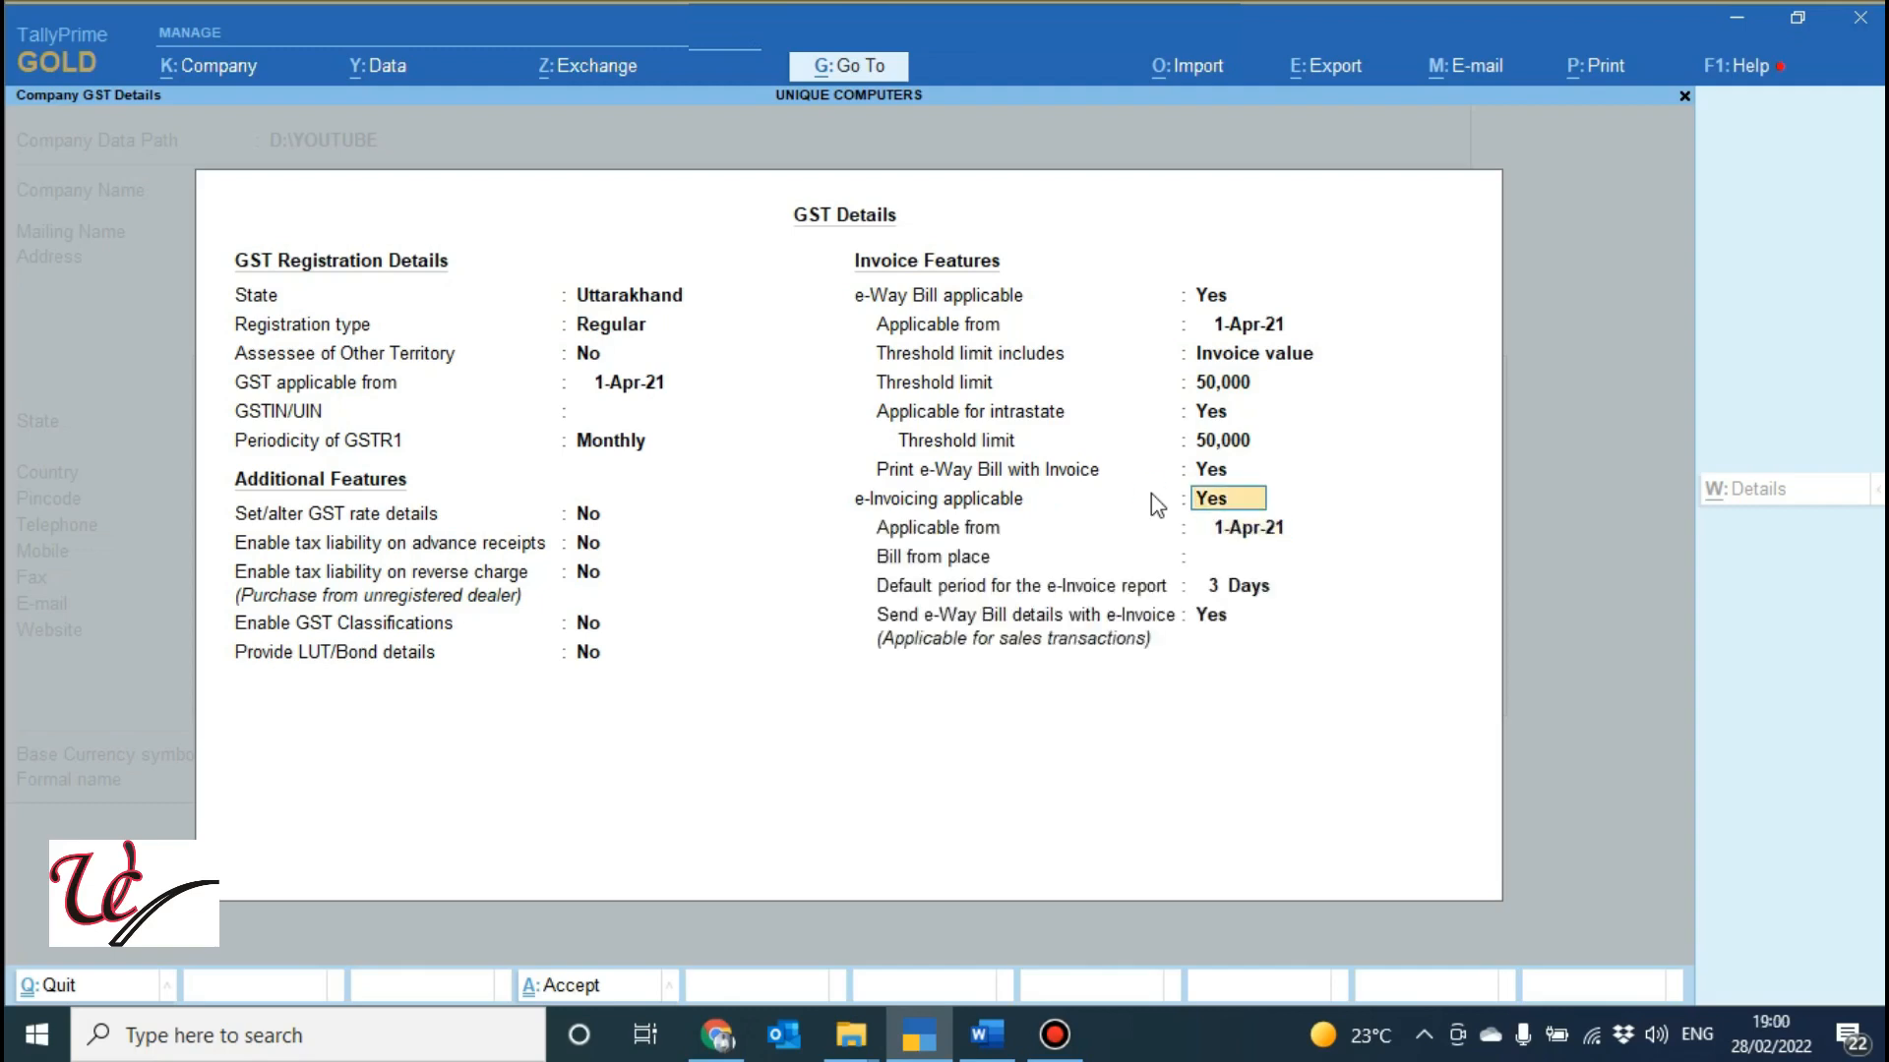
type("n")
key("Return")
key("y")
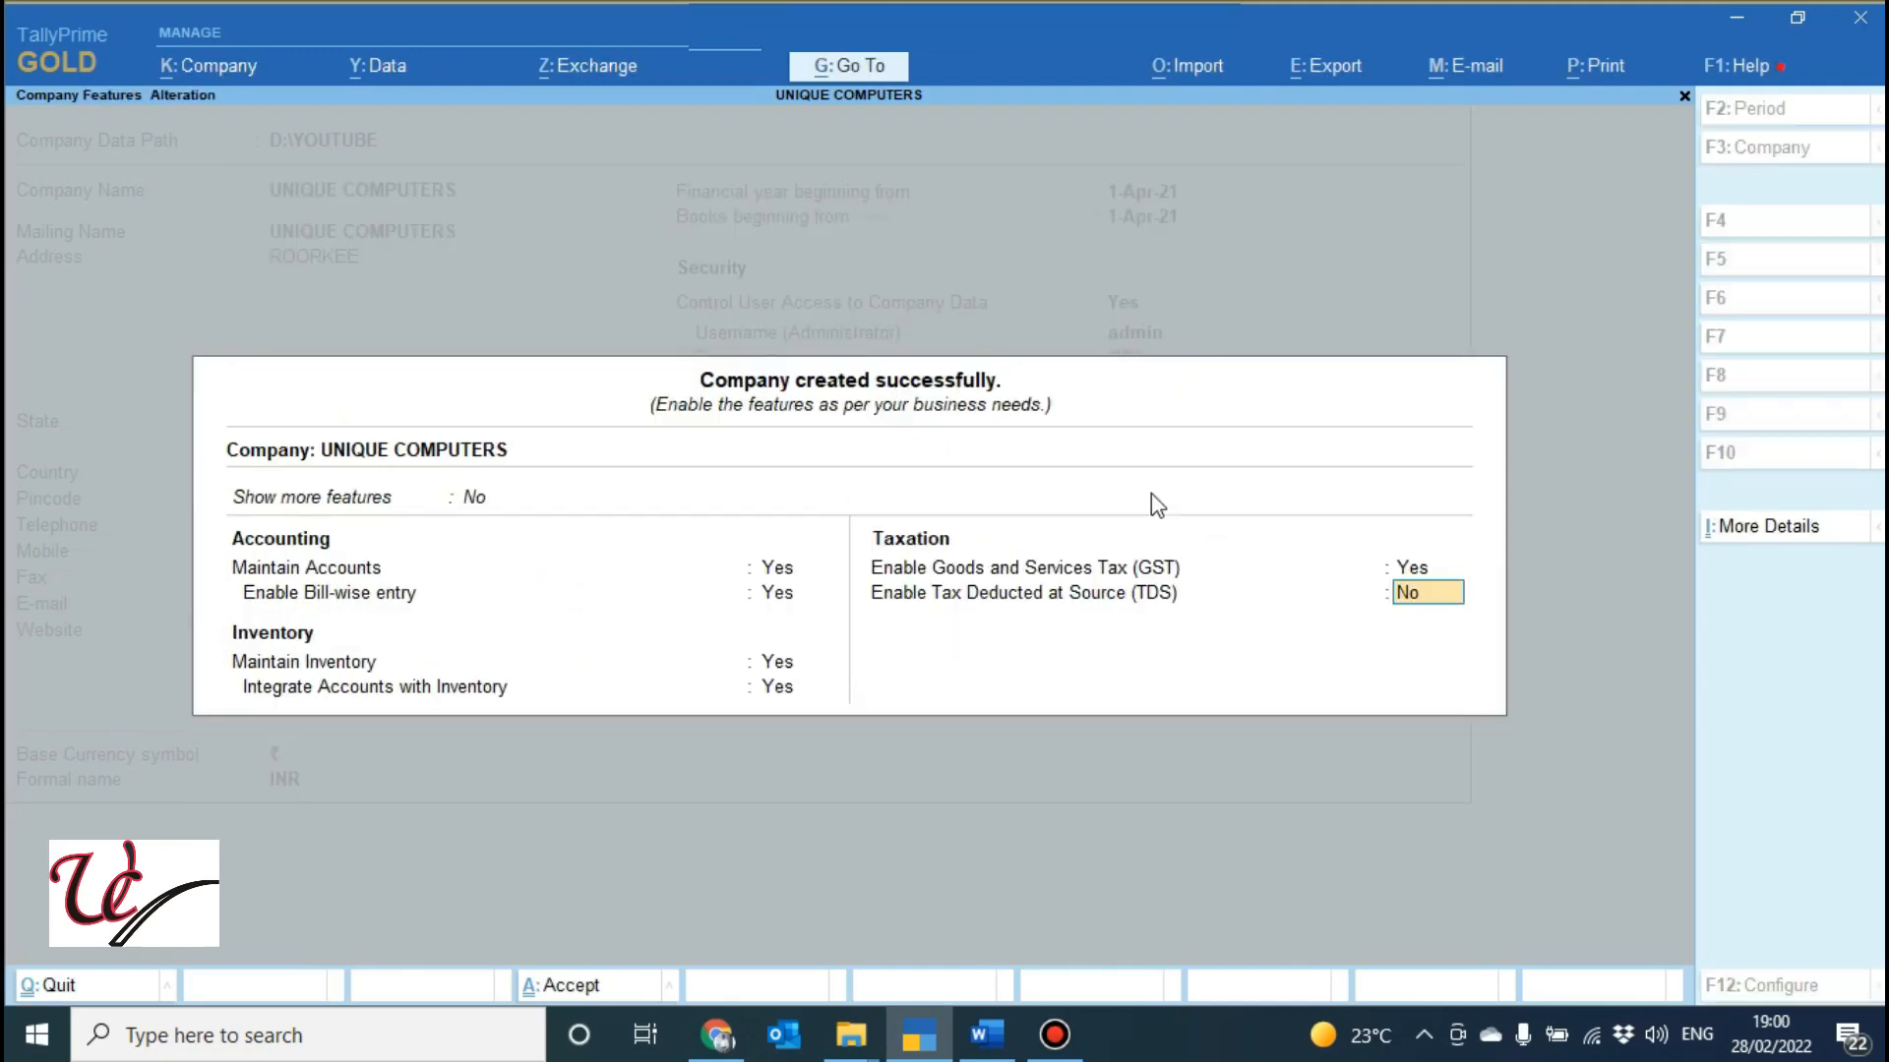
key("ctrl+a")
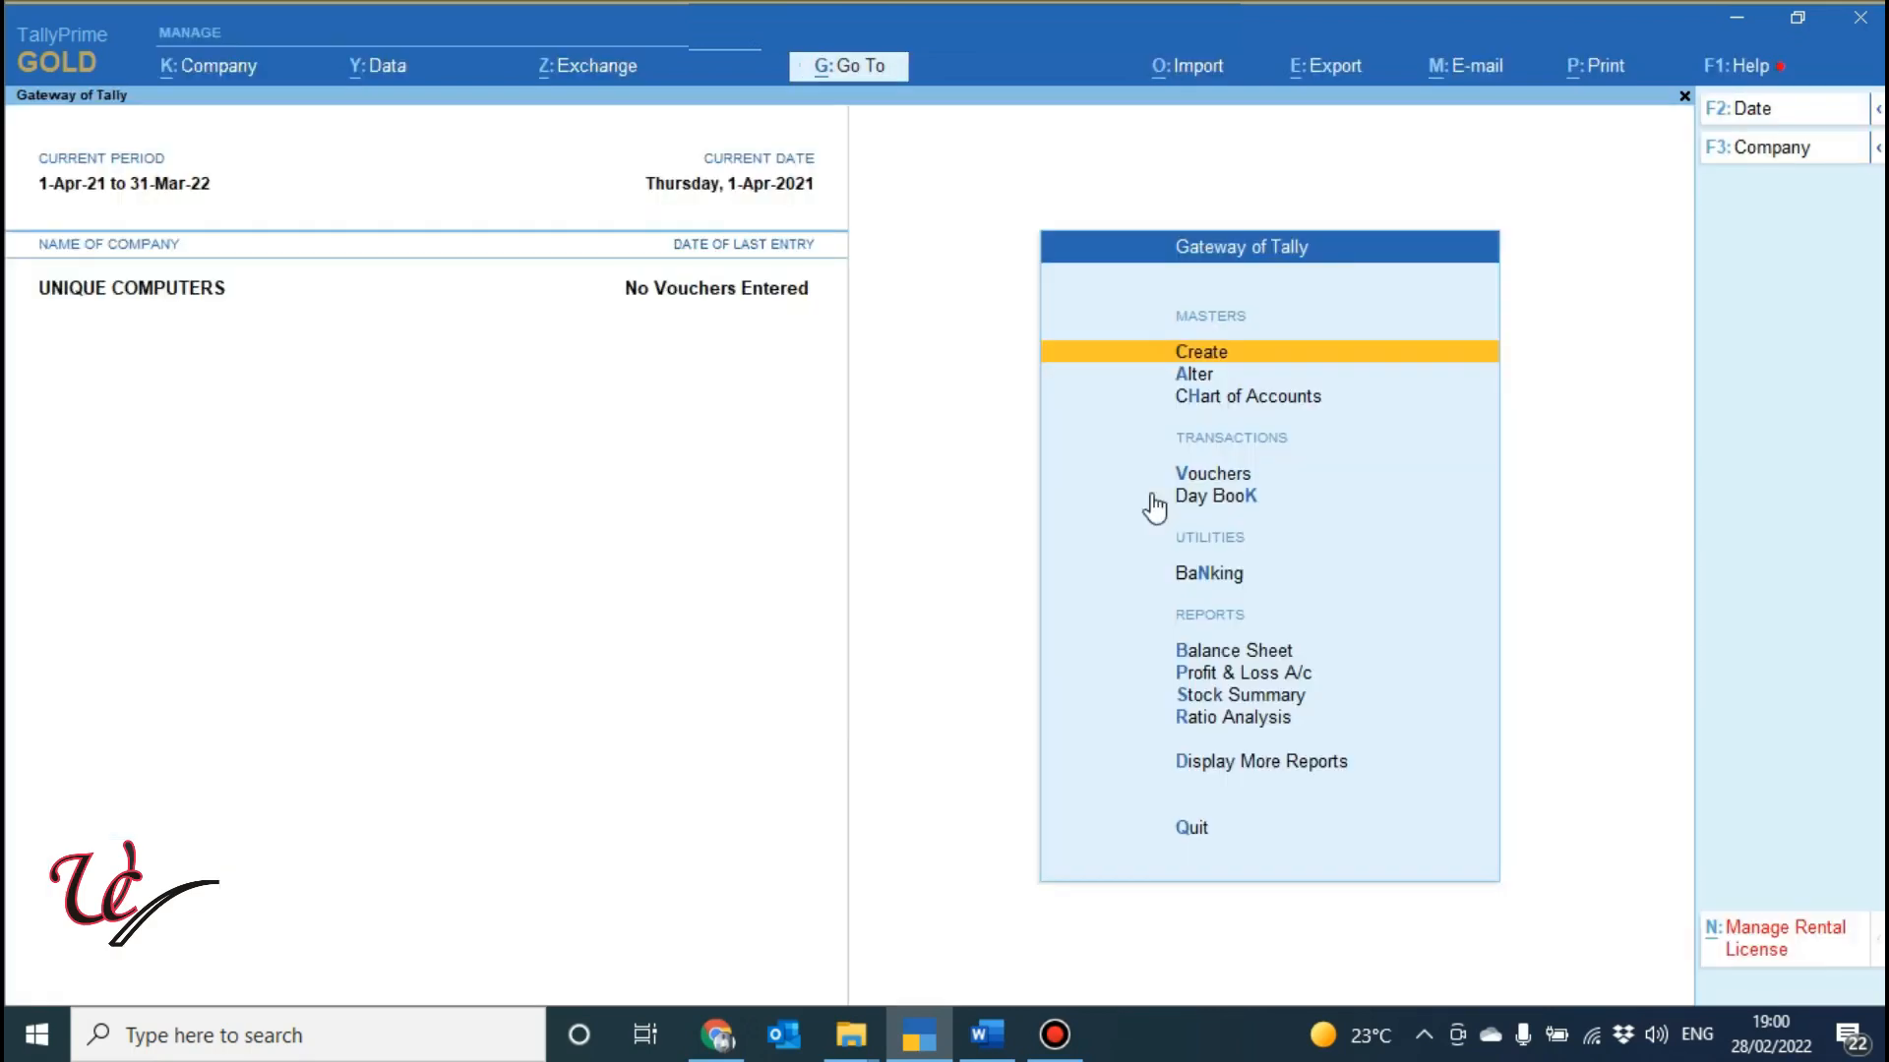
left_click(987, 1035)
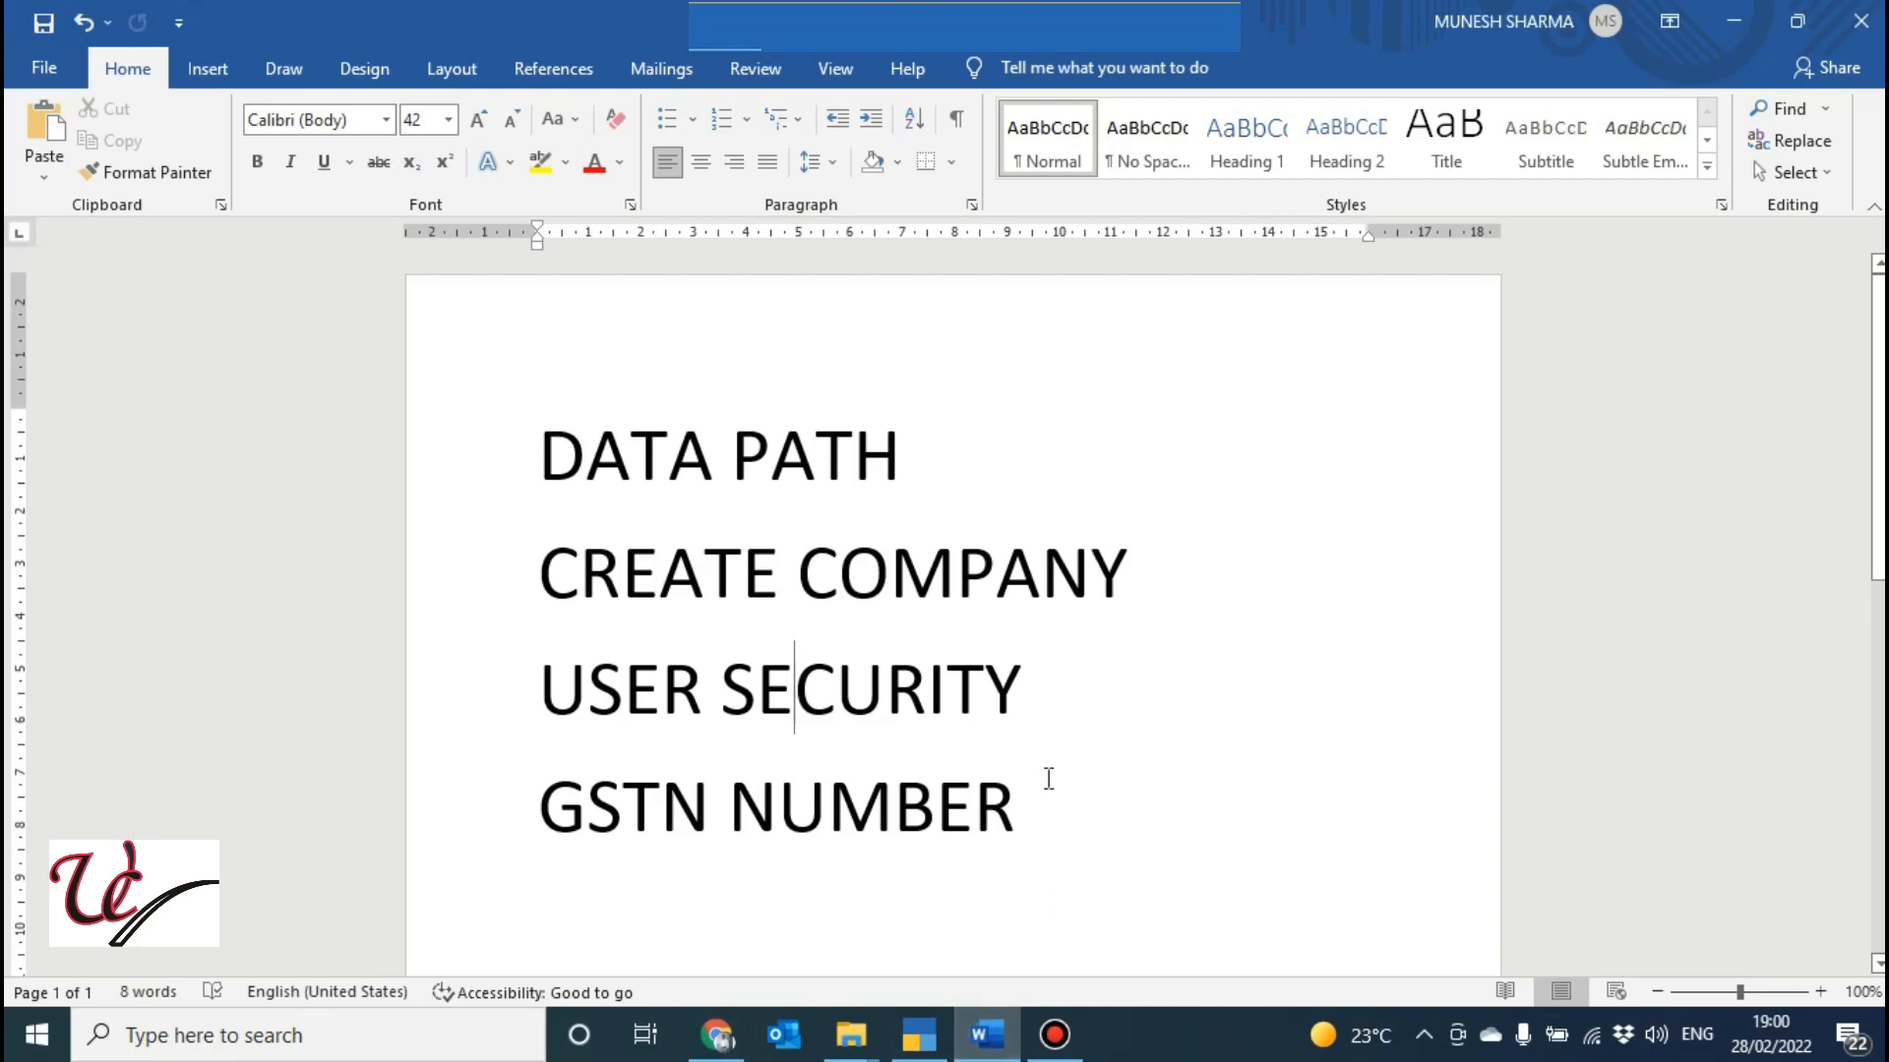